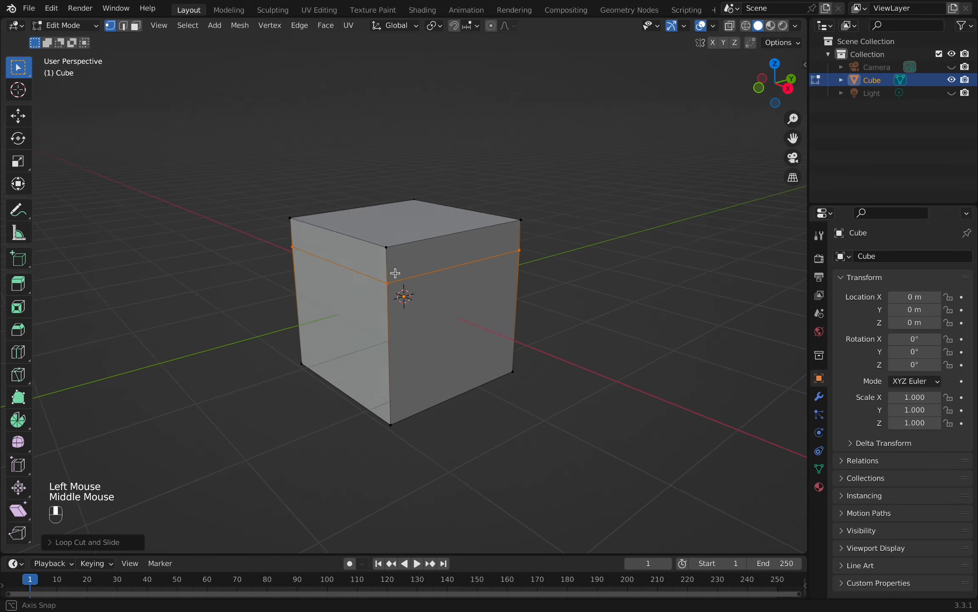
Extrude the cube's top face and upper face band along their normals by about 0.014 m with even thickness.
key(3)
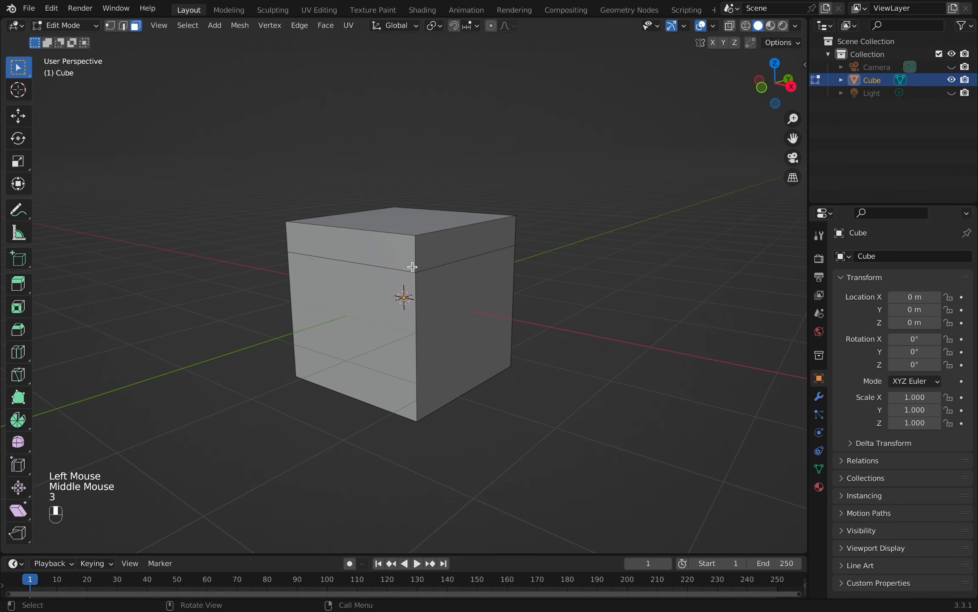
alt+click(415, 259)
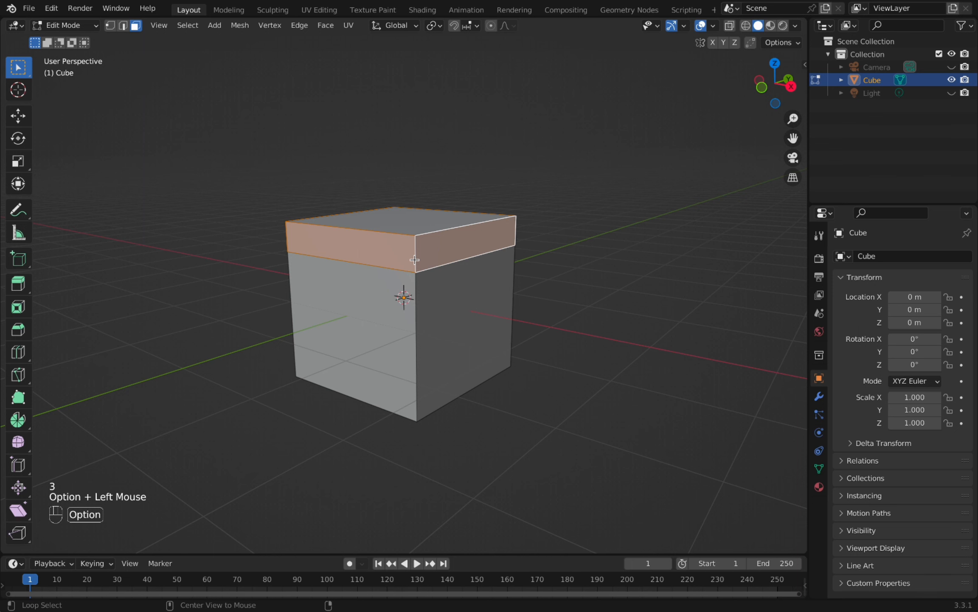
middle_drag(415, 259, 408, 281)
shift+click(431, 212)
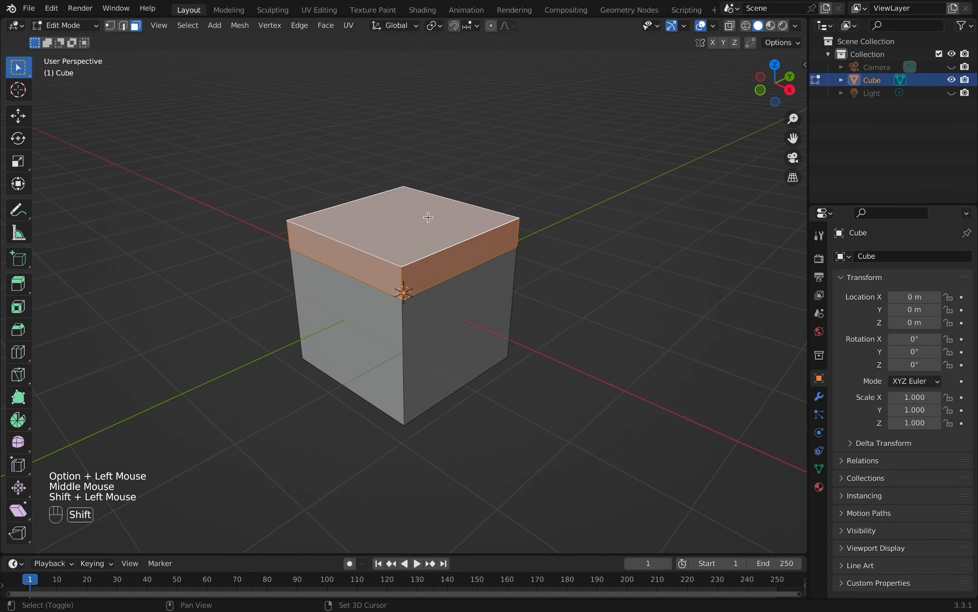
middle_drag(436, 293, 461, 266)
key(grave)
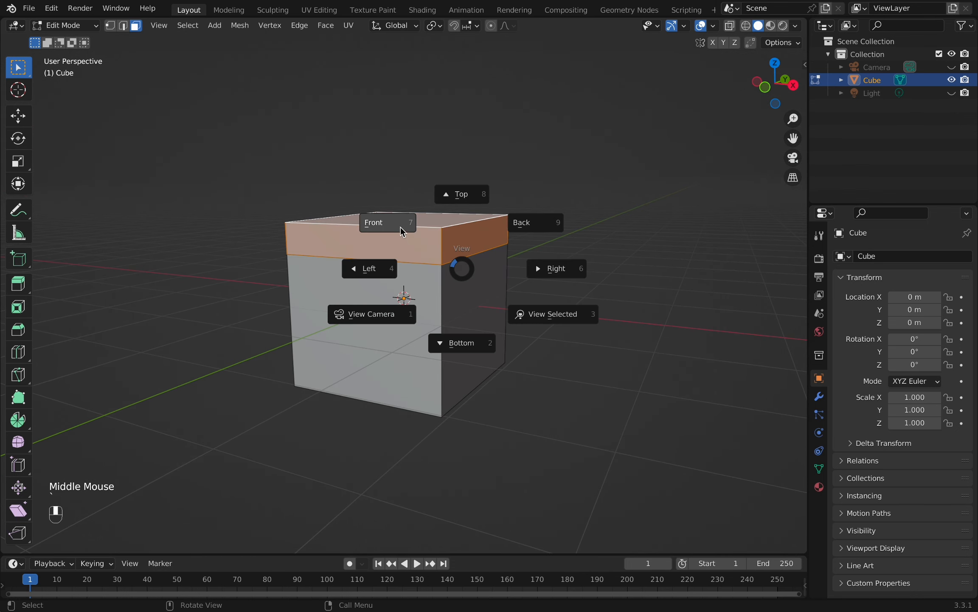
click(402, 231)
scroll(440, 303, up, 3)
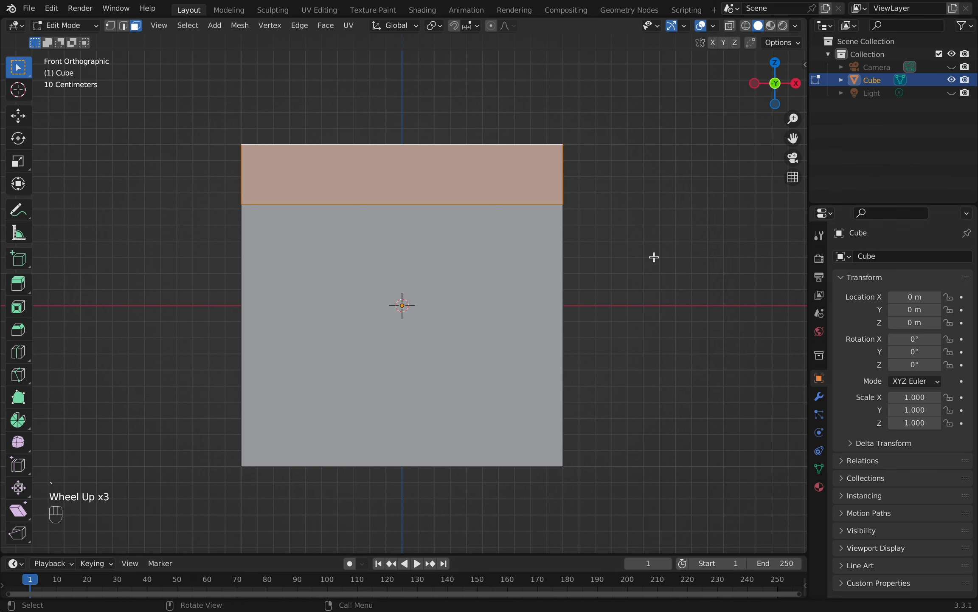
key(alt+e)
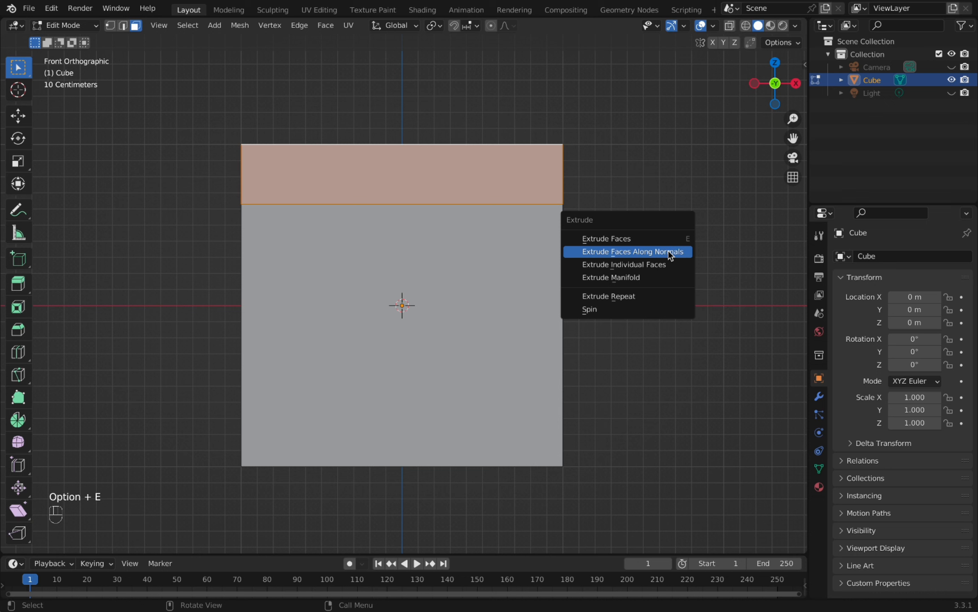
click(668, 251)
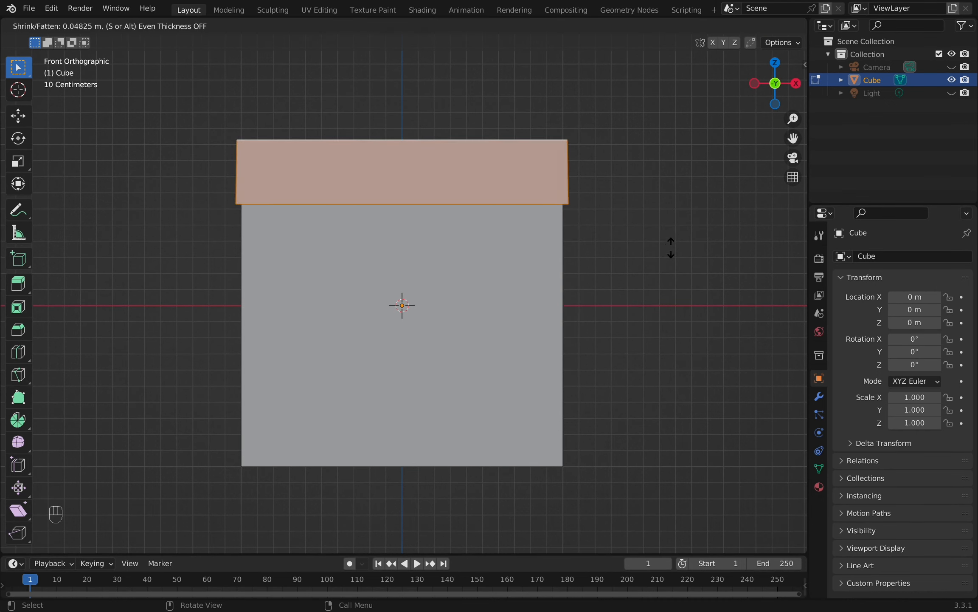
key(s)
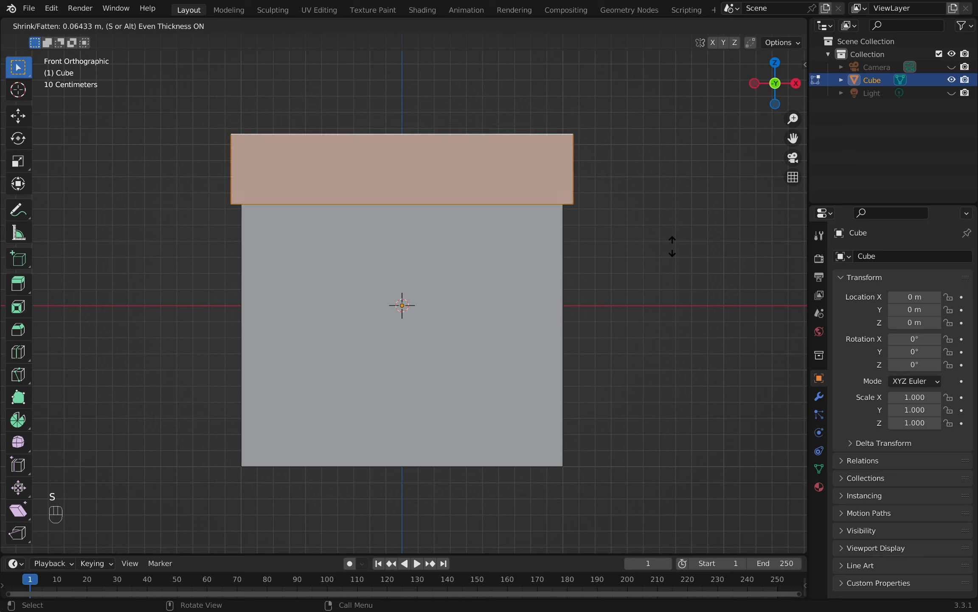
key(shift)
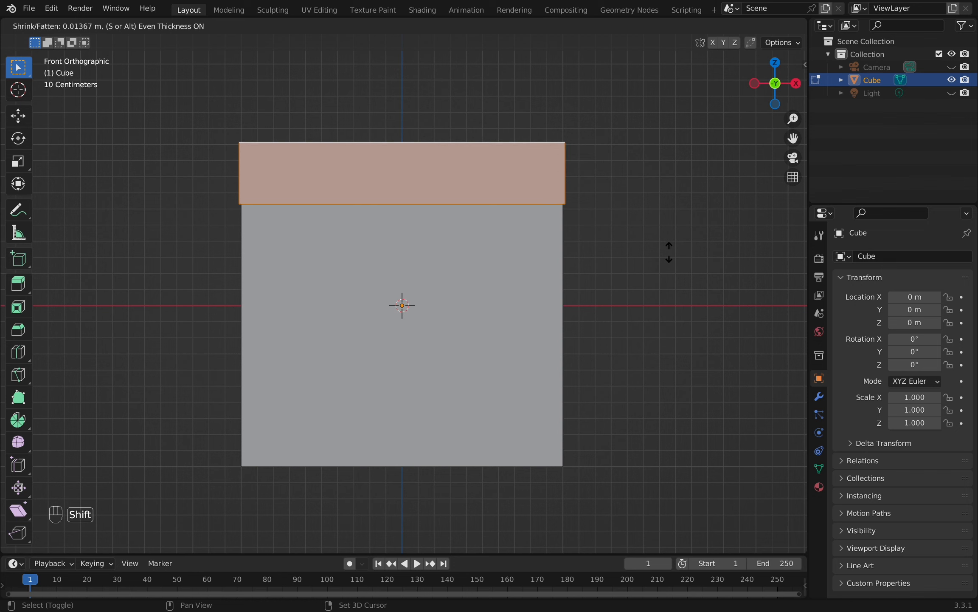
shift+click(670, 253)
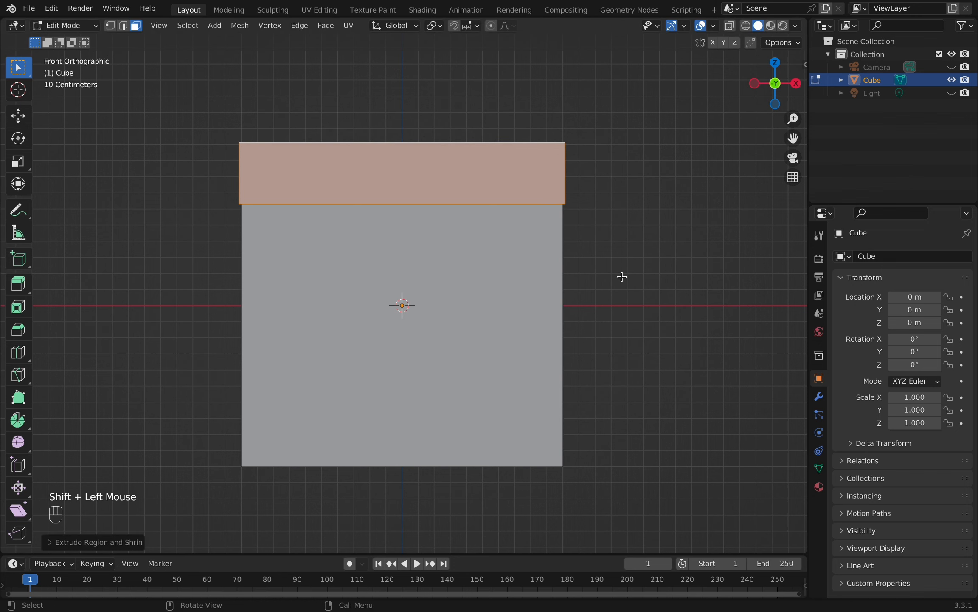
Add a centred vertical loop cut around the front, top and back of the box, without sliding it.
scroll(621, 277, down, 4)
middle_drag(610, 297, 553, 328)
key(grave)
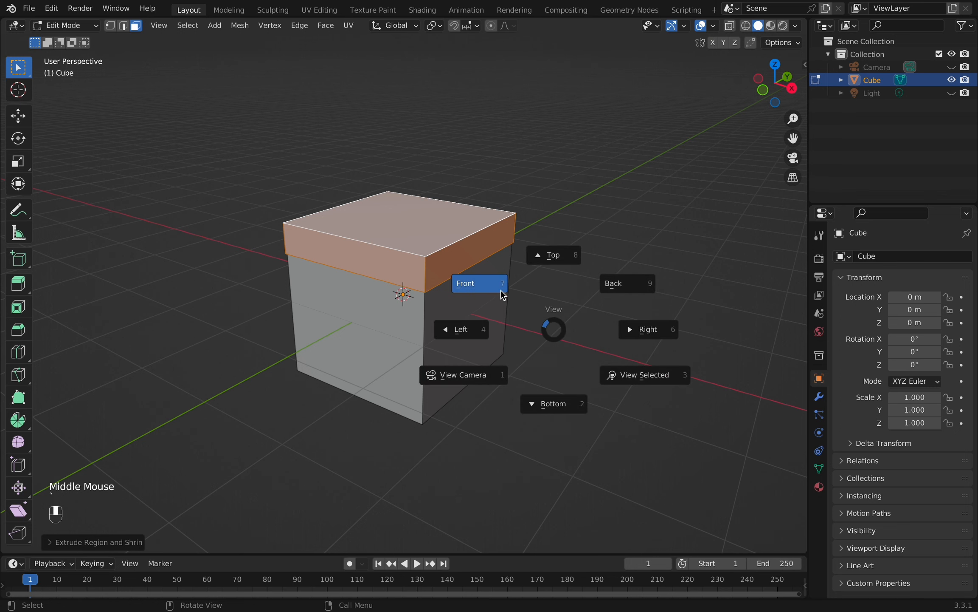
click(461, 284)
key(ctrl+r)
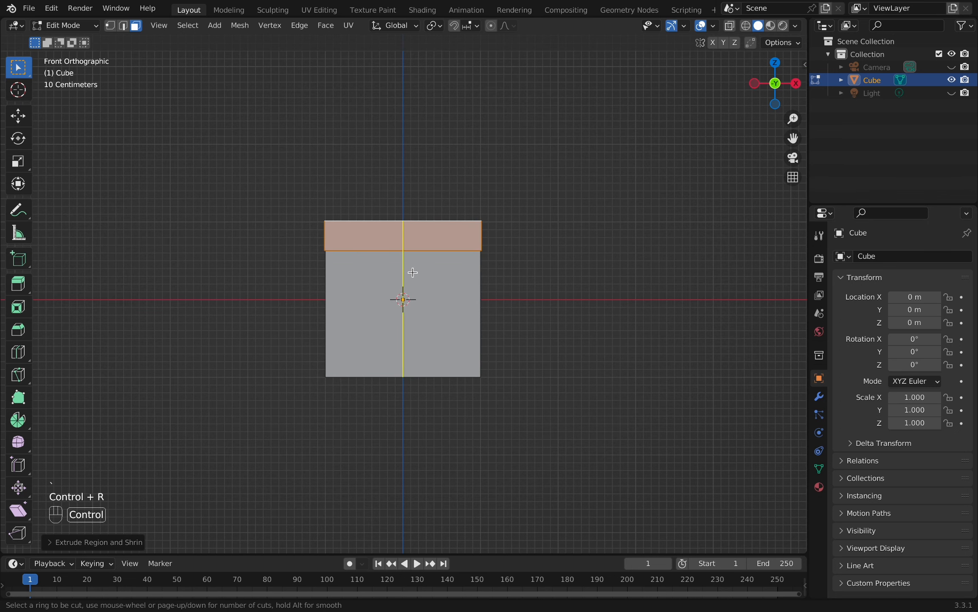
click(413, 268)
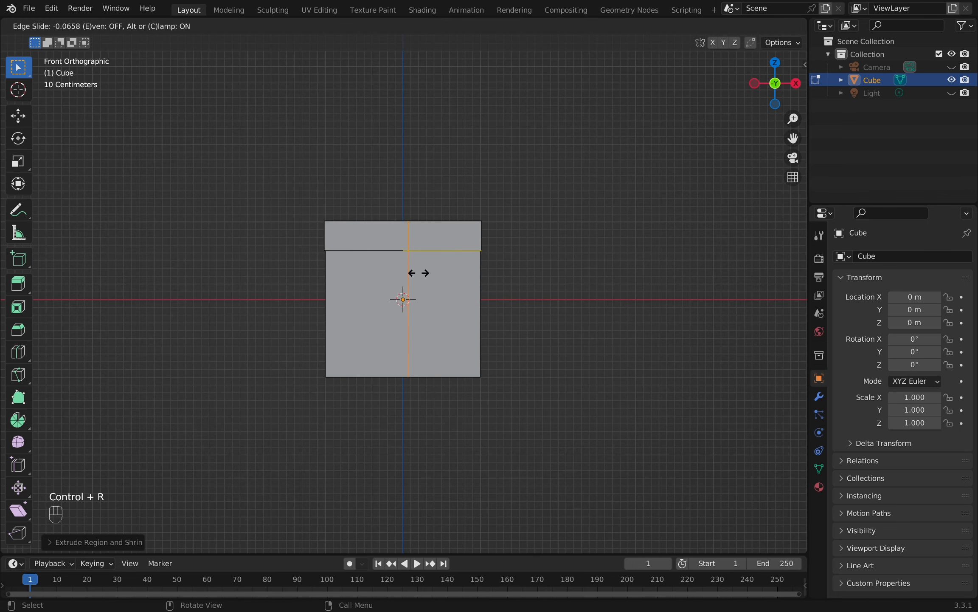
right_click(429, 274)
Separate the selected centre edge loop into its own object.
middle_drag(673, 276, 637, 328)
key(p)
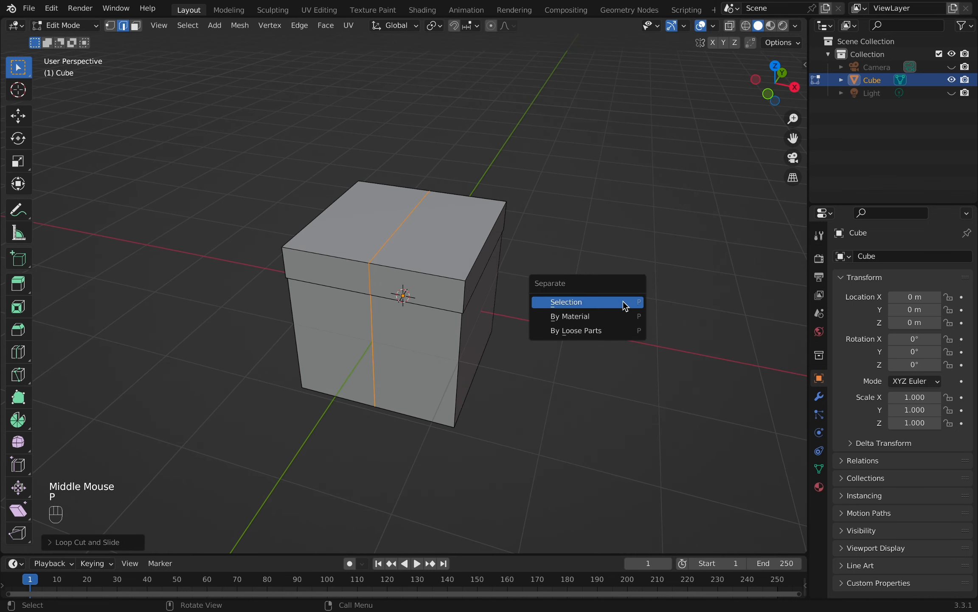
click(623, 301)
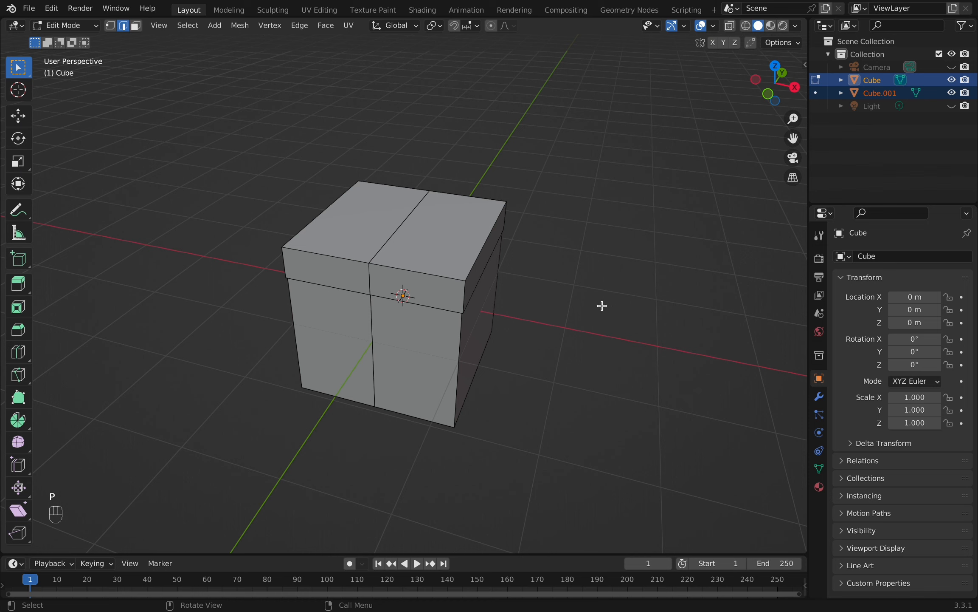
Hide the separated edge loop object and dissolve the centre edge loop remaining on the box.
key(Tab)
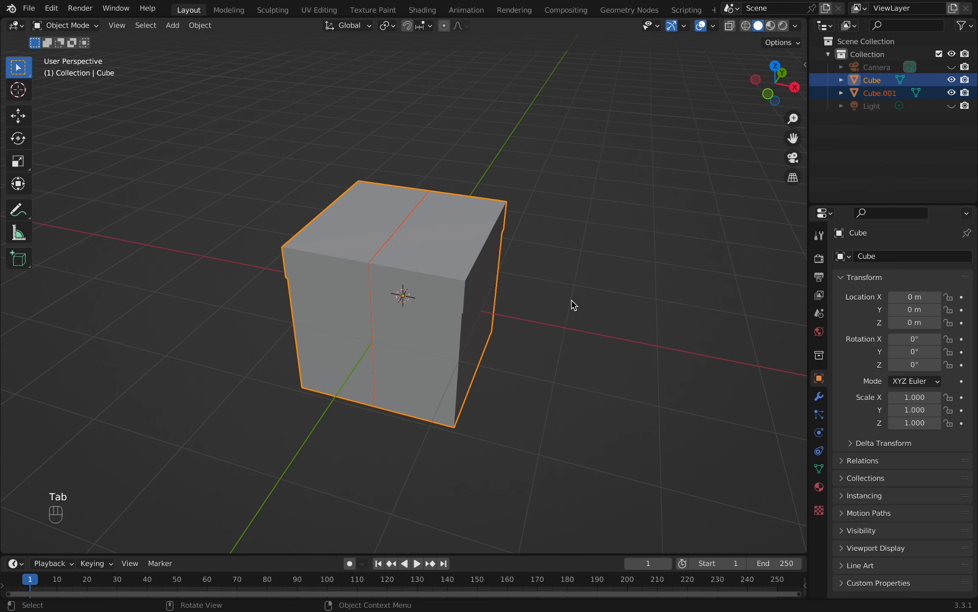
click(952, 93)
key(Tab)
middle_drag(454, 316, 443, 281)
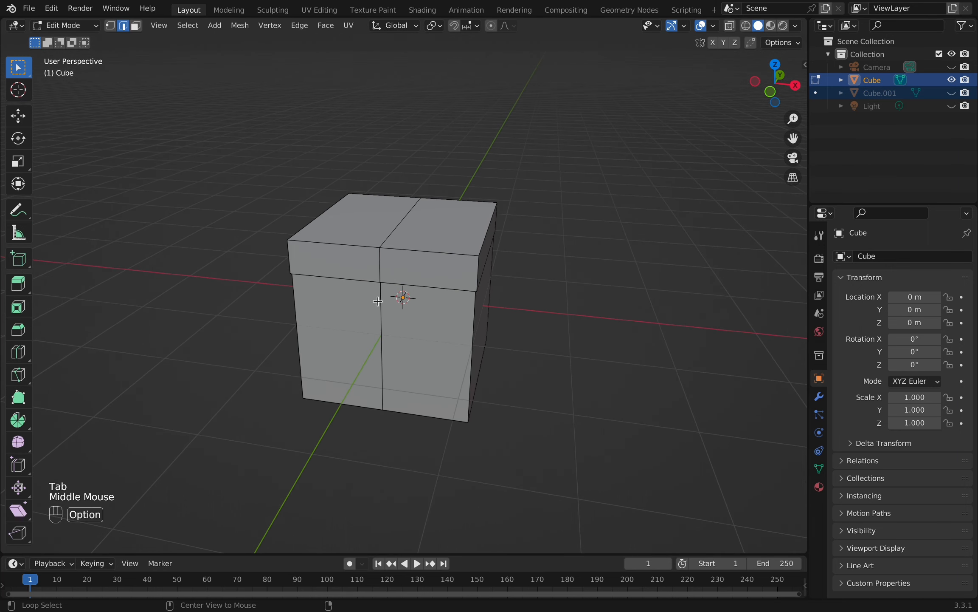
alt+click(405, 297)
key(x)
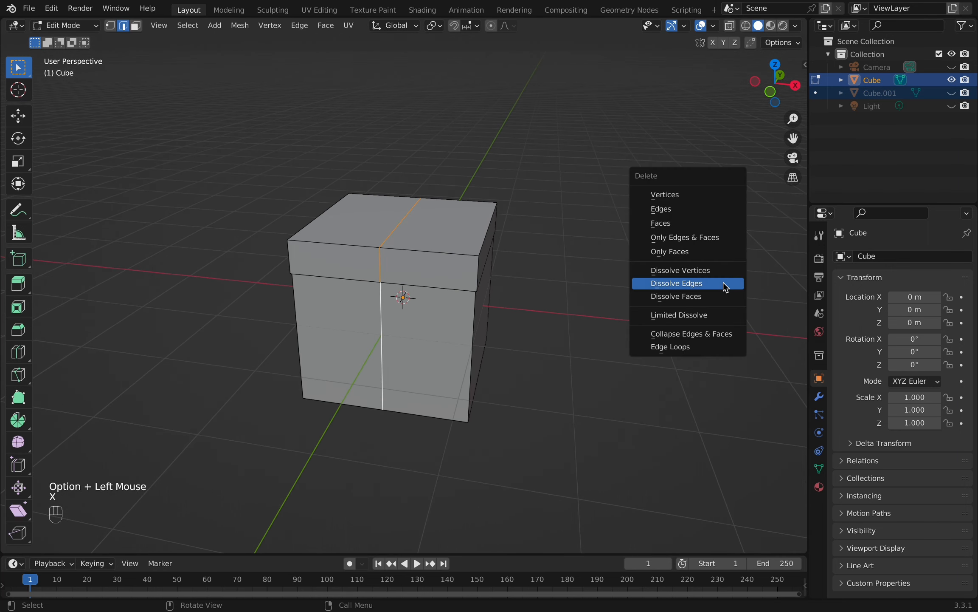
click(723, 282)
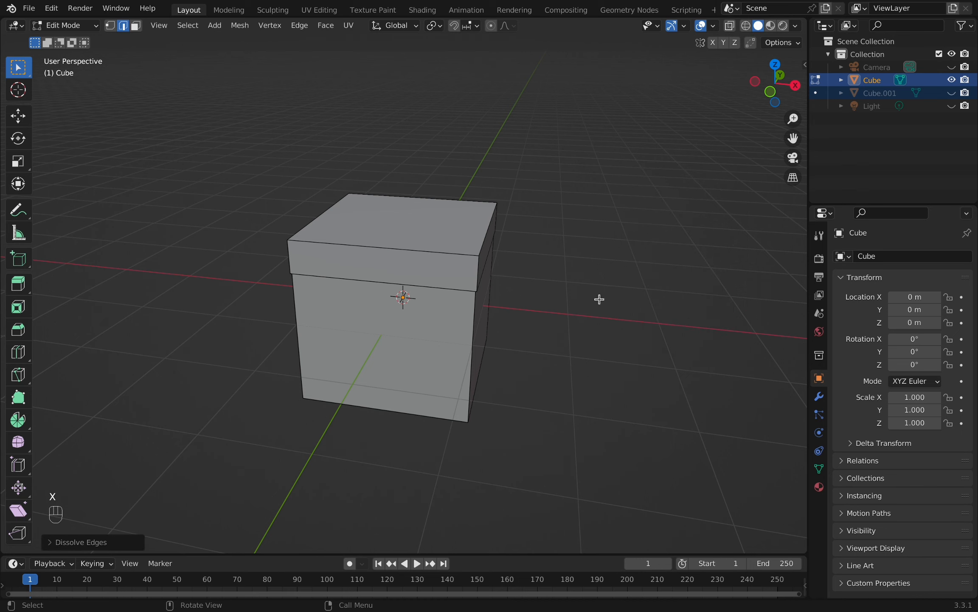
Unhide the separated edge loop object, make it the only selected object and enter Edit Mode on it.
click(952, 92)
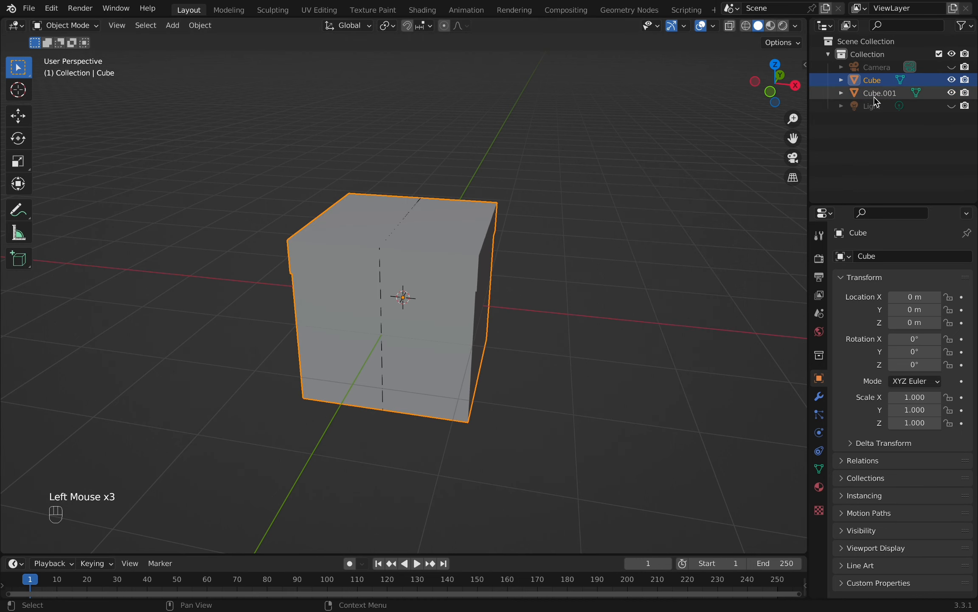
click(874, 95)
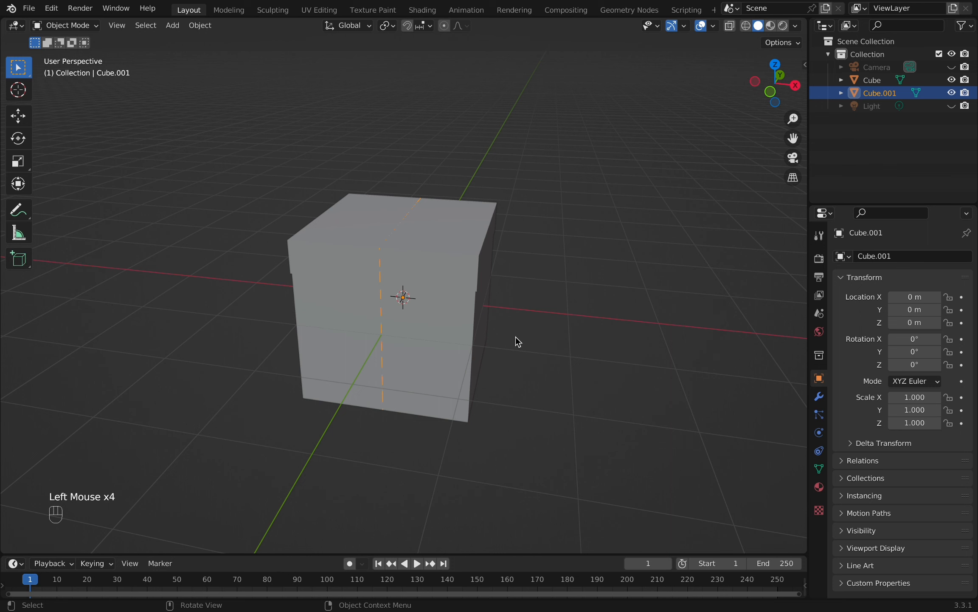
key(grave)
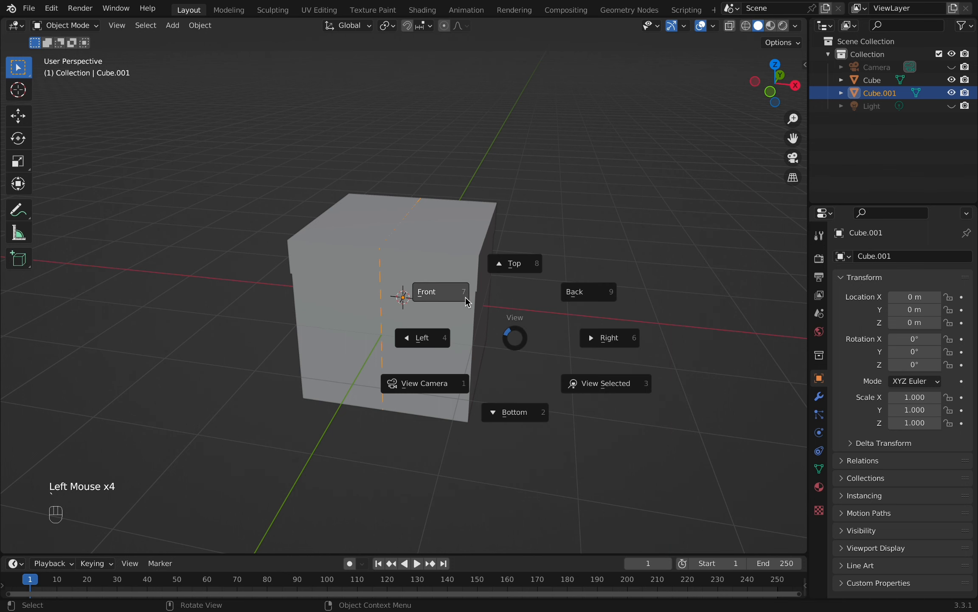
click(603, 342)
scroll(561, 334, up, 3)
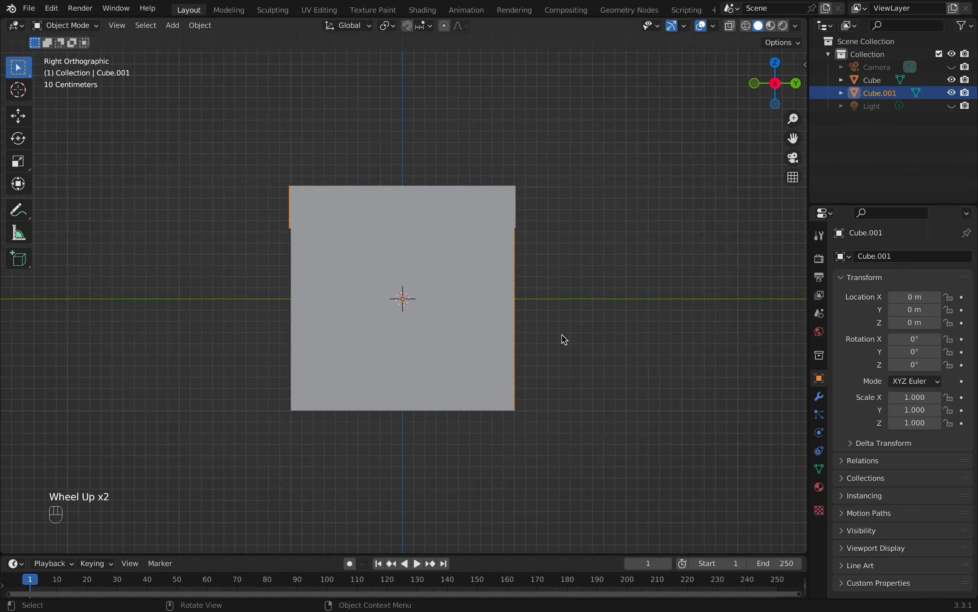
key(Tab)
Move the edge loop to a median X of 0.25 m.
key(grave)
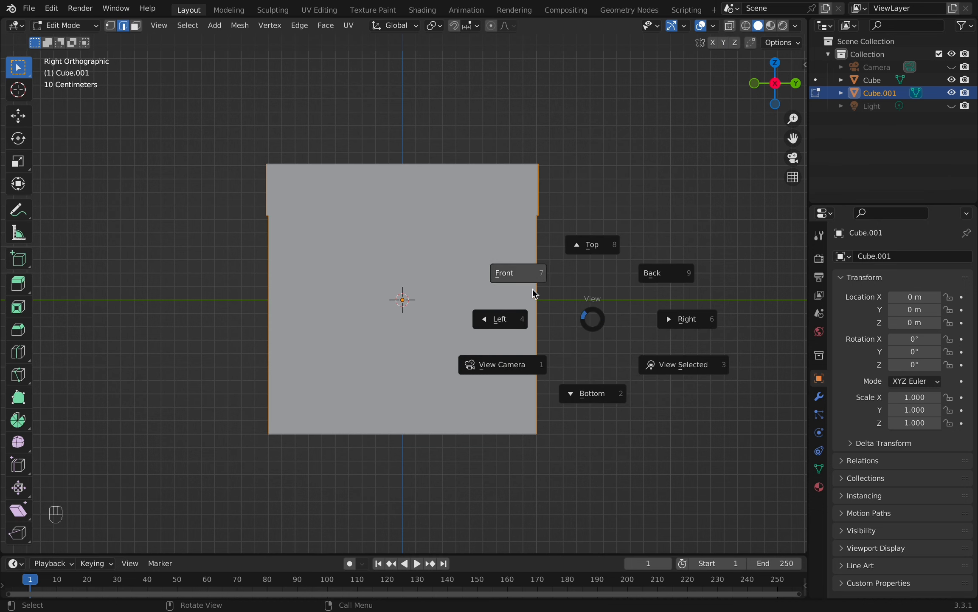
click(525, 275)
scroll(500, 294, up, 2)
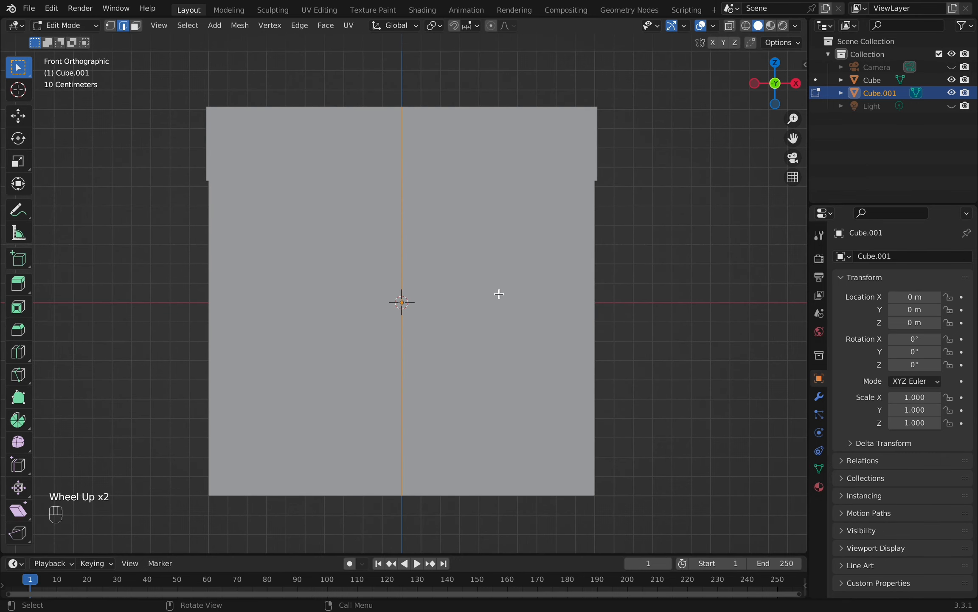
key(n)
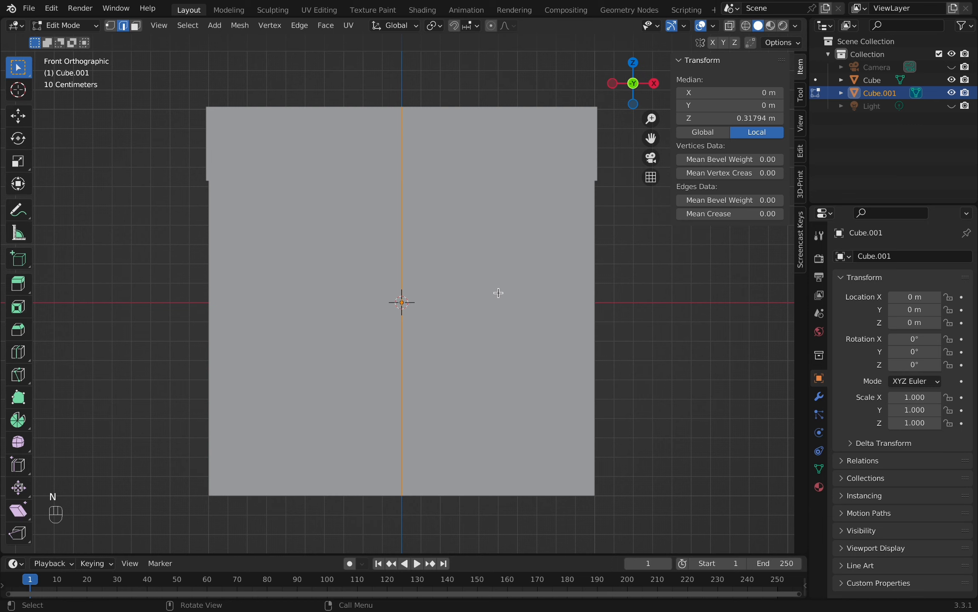
click(730, 94)
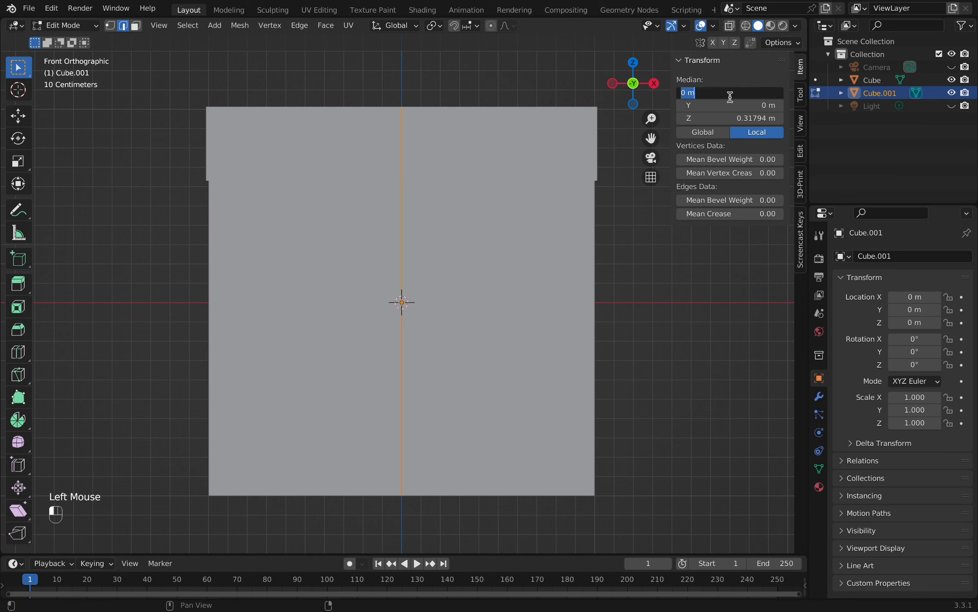
key(BackSpace)
text(.25)
key(Return)
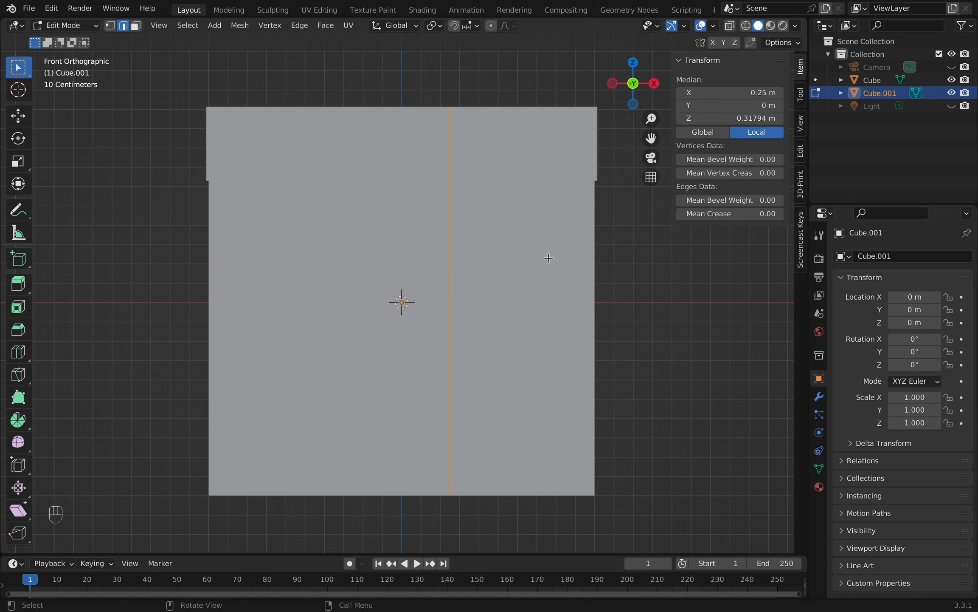
Duplicate the edge loop in place and set the copy's median X to -0.25 m.
key(shift)
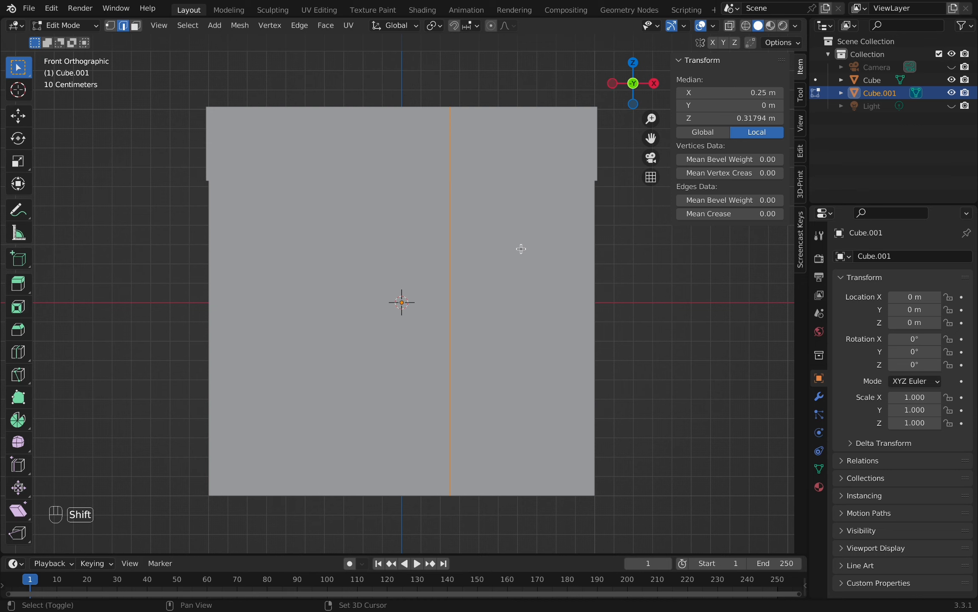
key(shift+d)
right_click(566, 232)
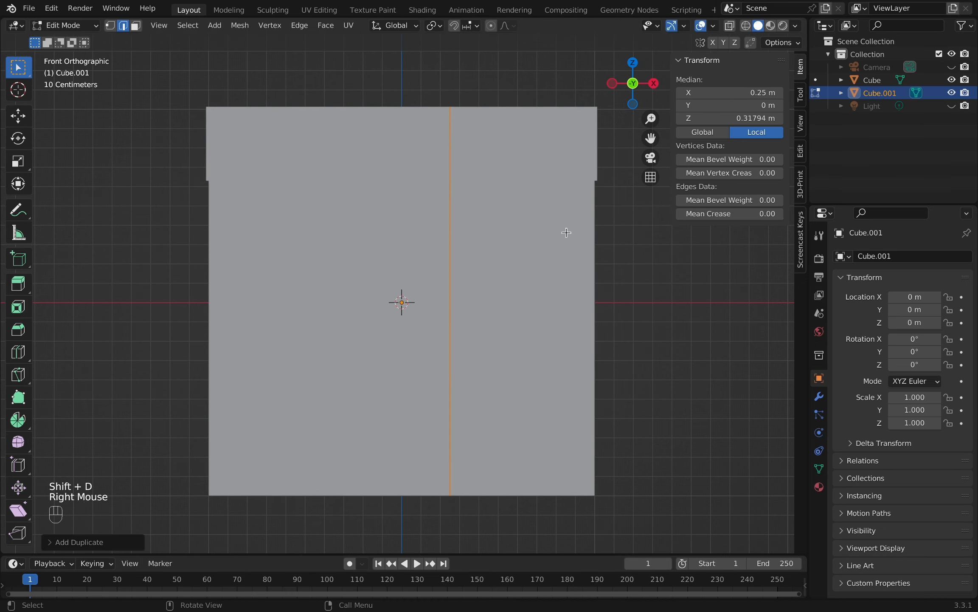
click(691, 93)
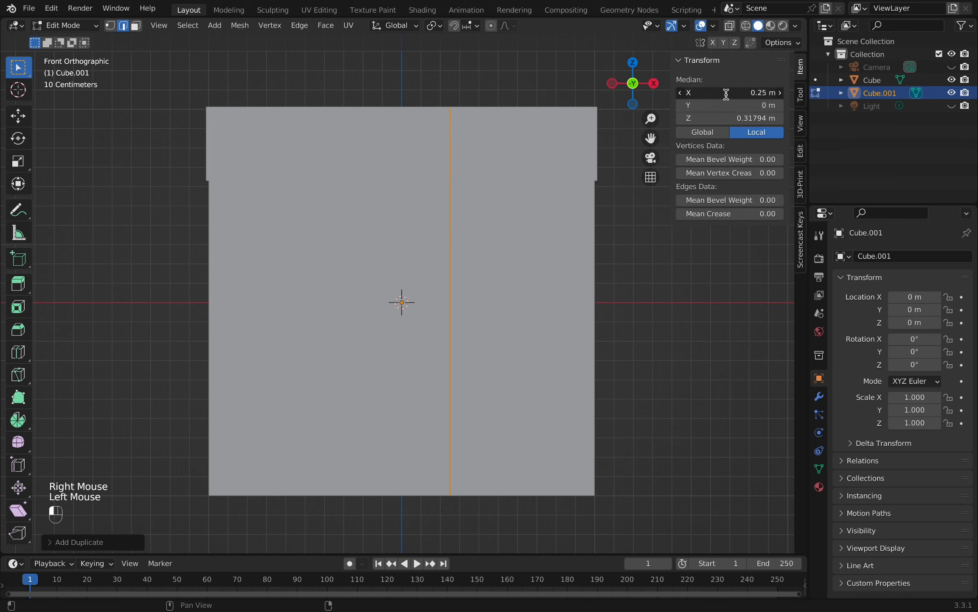
click(681, 93)
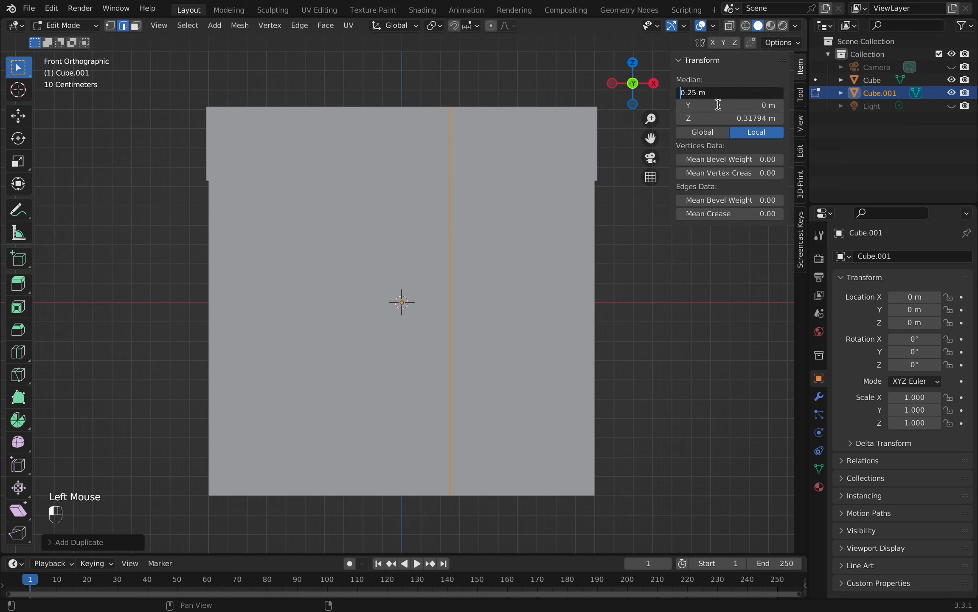
text(-)
key(Return)
key(n)
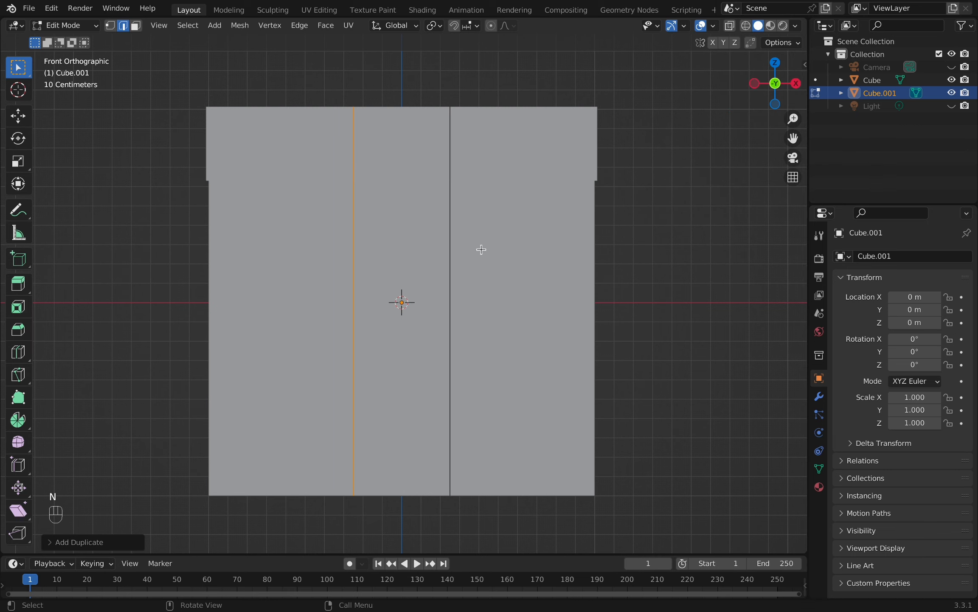
Select both edge loops and scale them up to about 1.01 so they stand slightly off the box.
key(a)
key(grave)
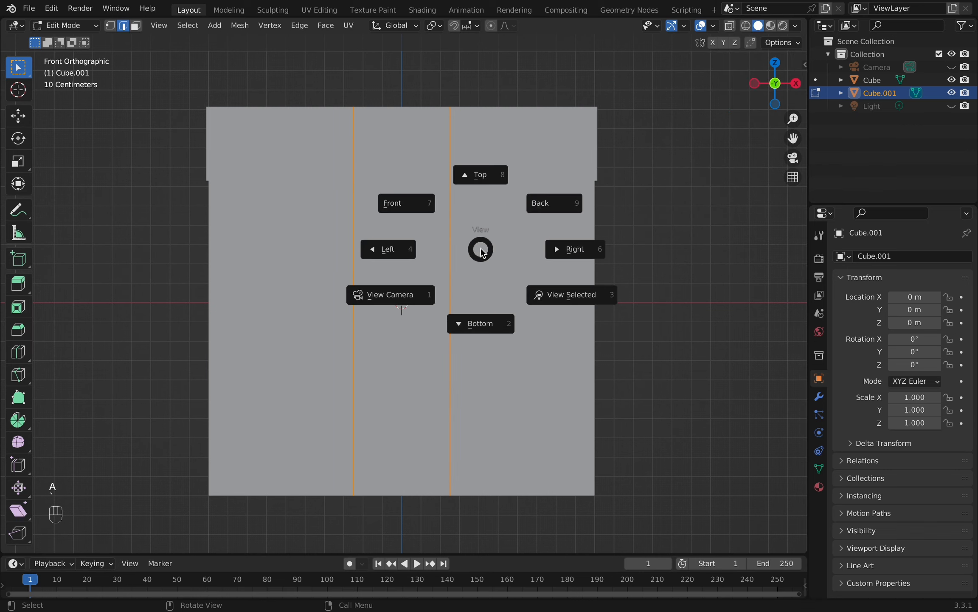
click(590, 248)
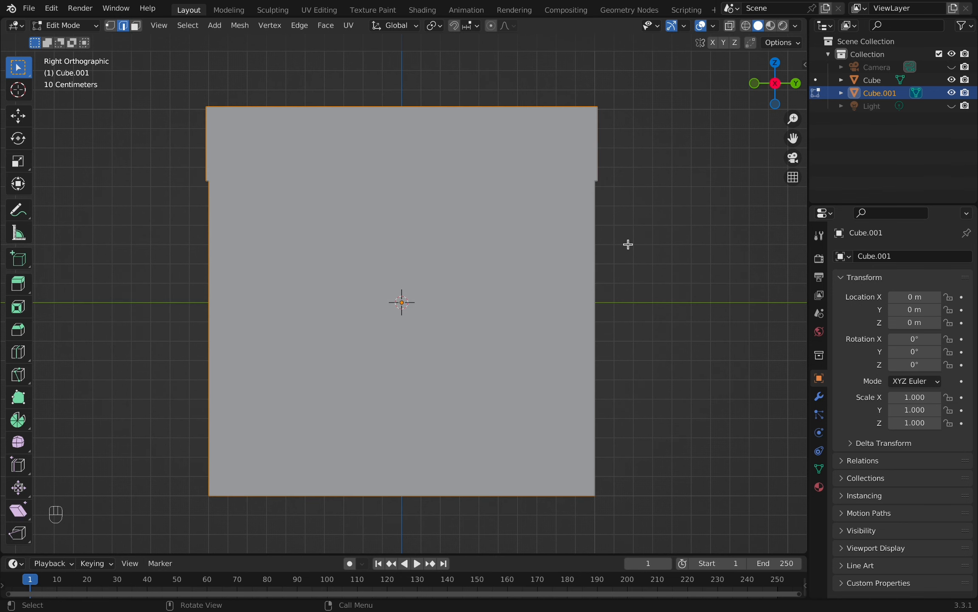
key(s)
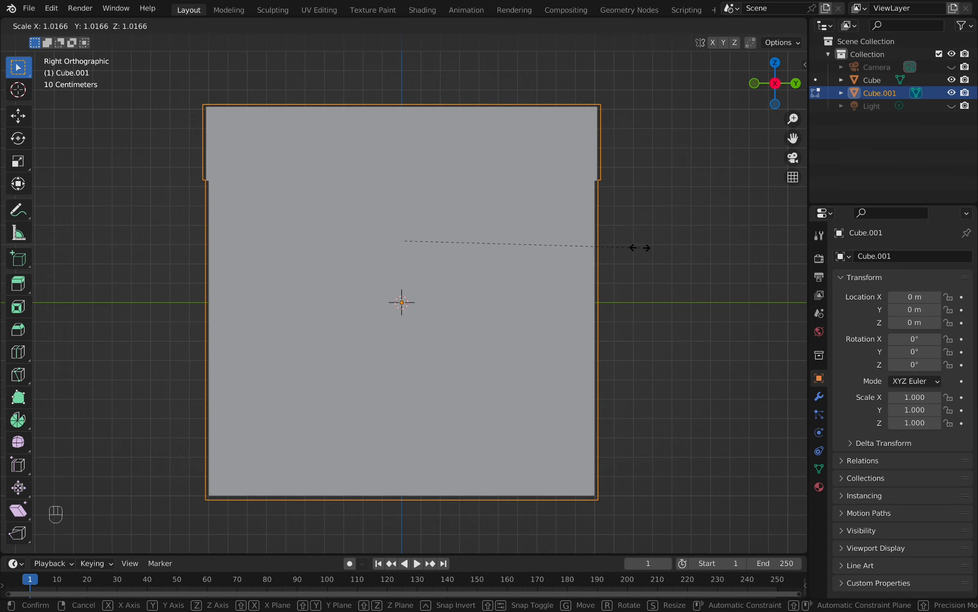
key(shift)
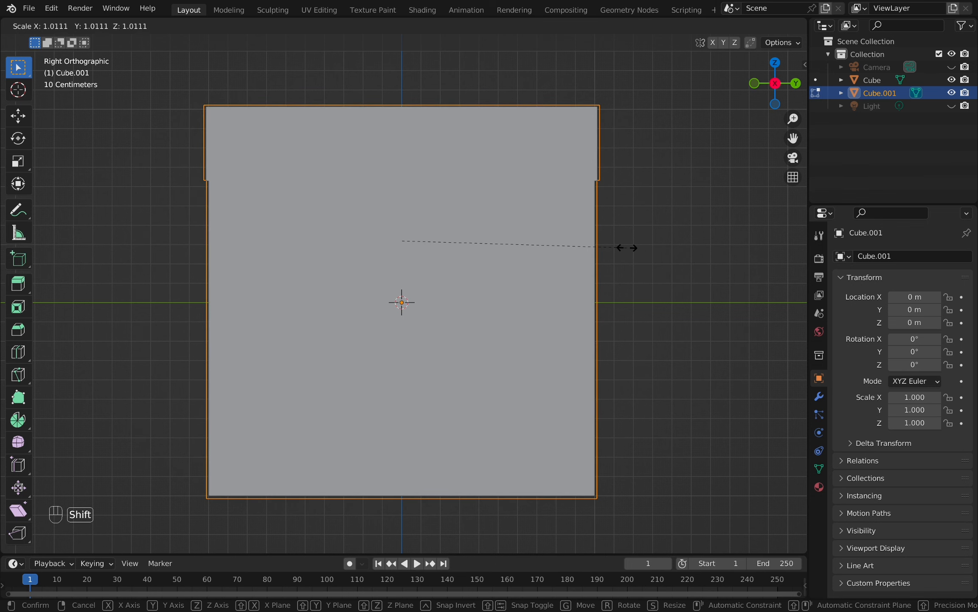
shift+click(627, 248)
Move the loops' vertices at the lid step down by about 0.03 m along Z.
key(1)
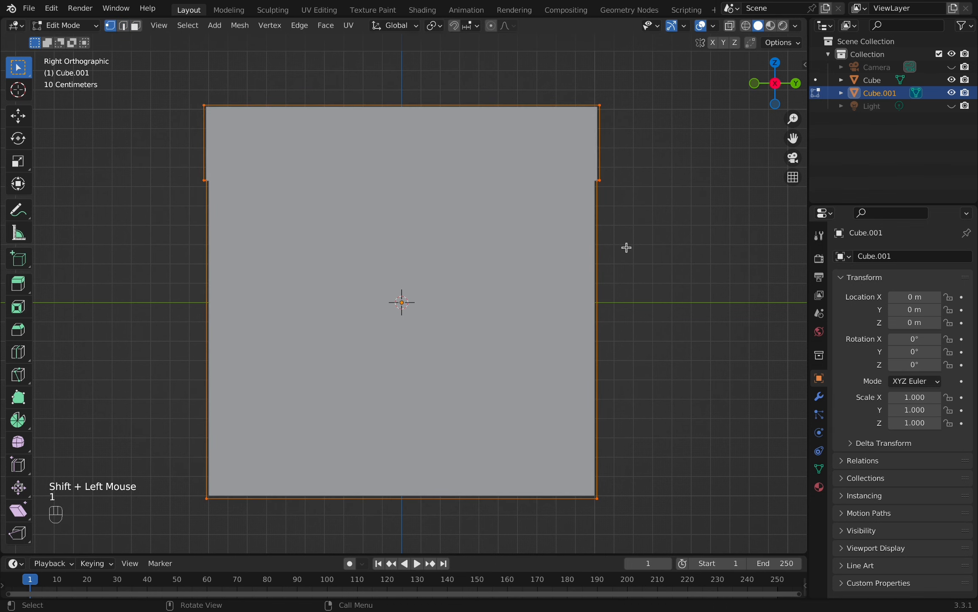
key(alt+z)
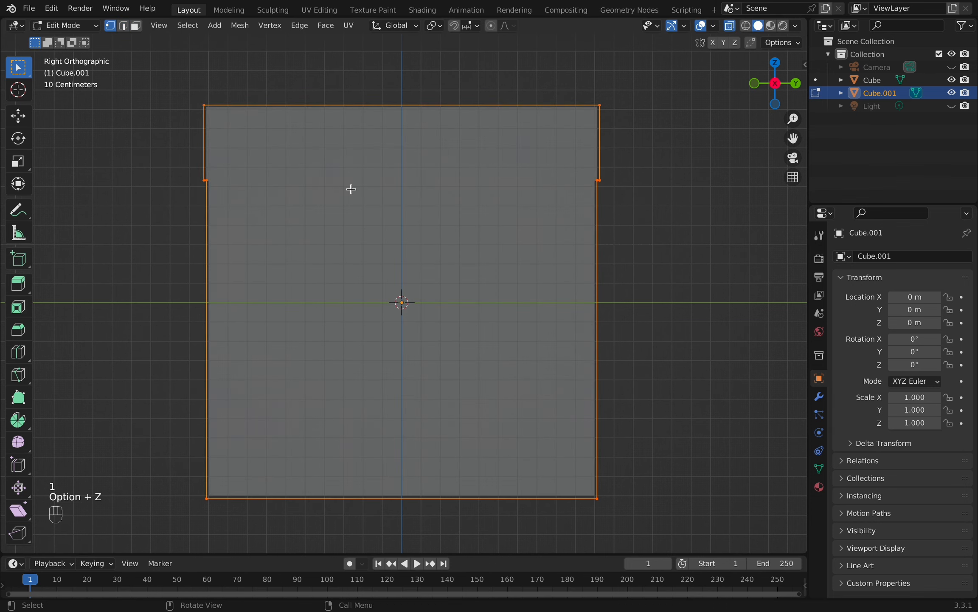
drag(187, 162, 655, 210)
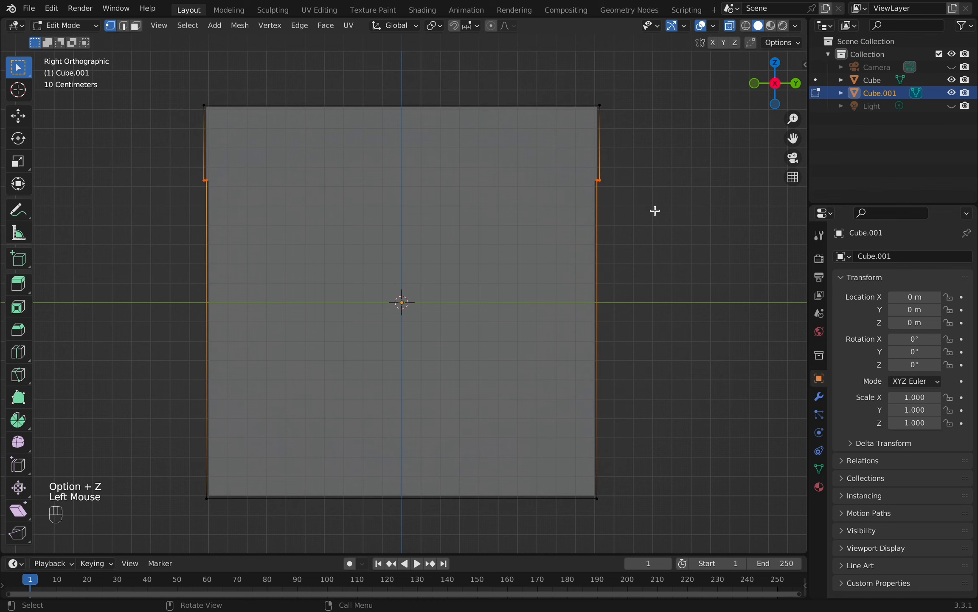
key(g)
key(z)
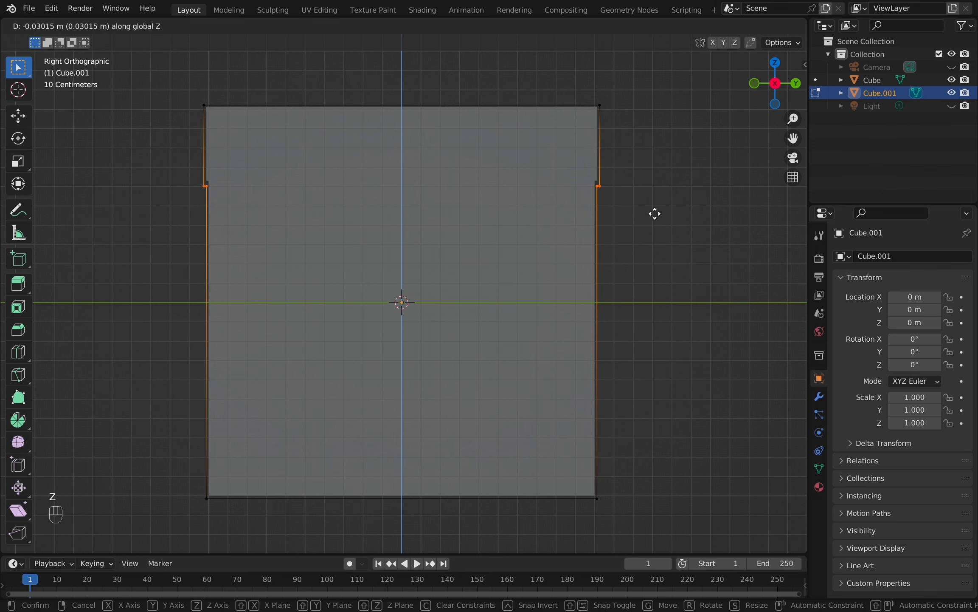
click(655, 214)
key(alt+z)
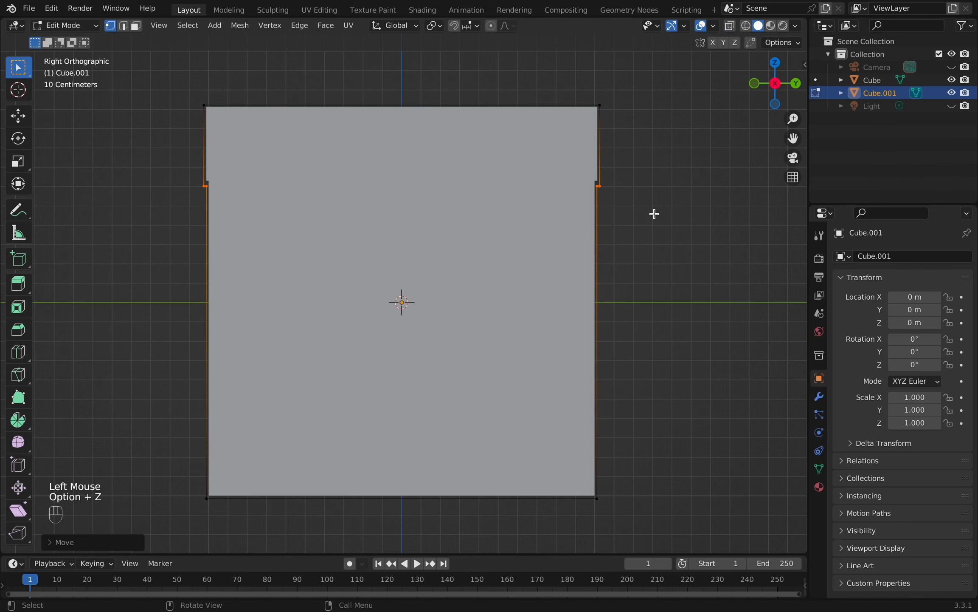
Merge each loop's pair of lid-step vertices at center on one side of the box.
scroll(649, 219, down, 3)
middle_drag(615, 261, 486, 223)
scroll(486, 223, up, 1)
drag(489, 150, 526, 219)
key(m)
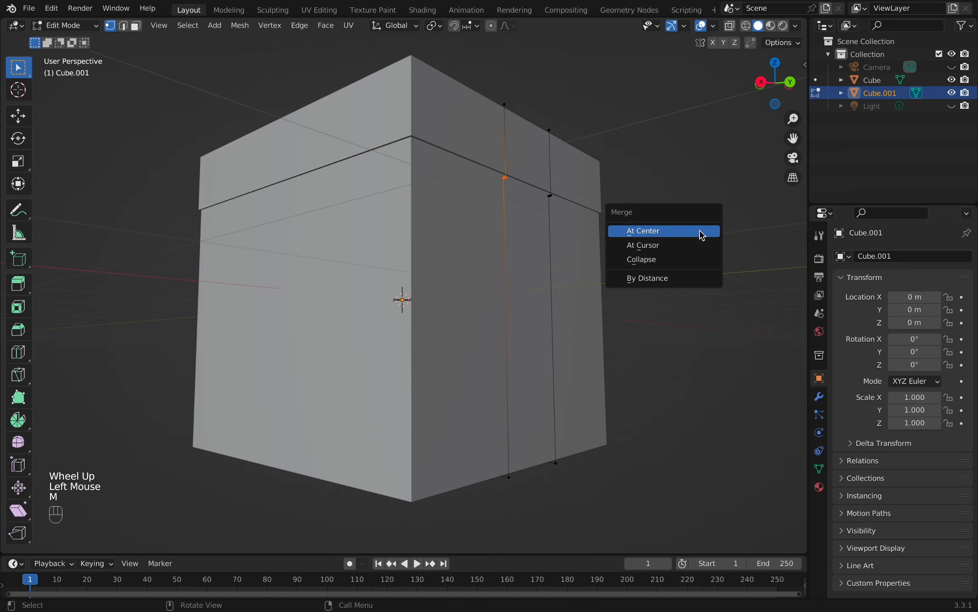
click(551, 196)
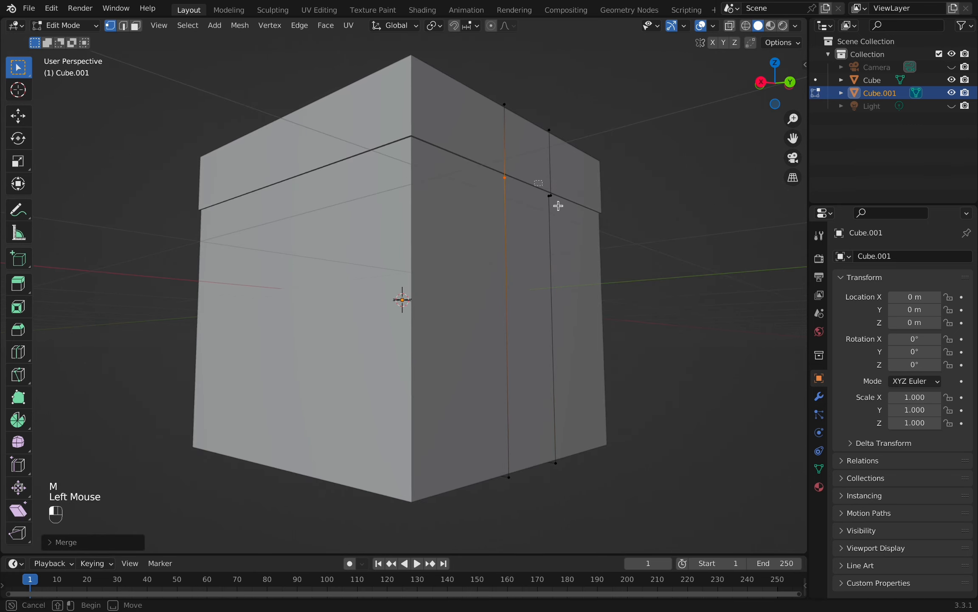
key(m)
click(709, 216)
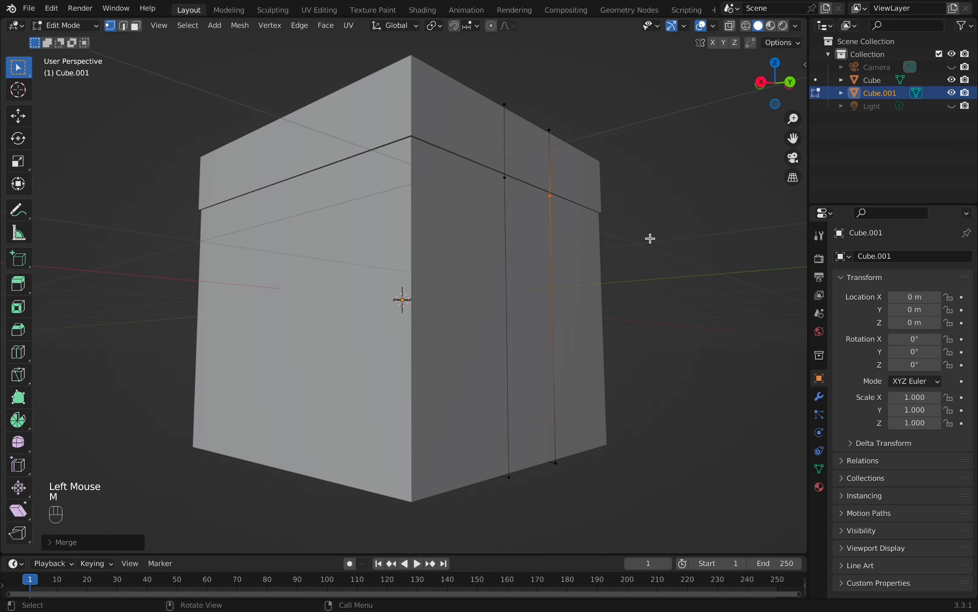
Merge each loop's pair of lid-step vertices at center on the opposite side of the box.
middle_click(410, 209)
middle_drag(410, 209, 547, 235)
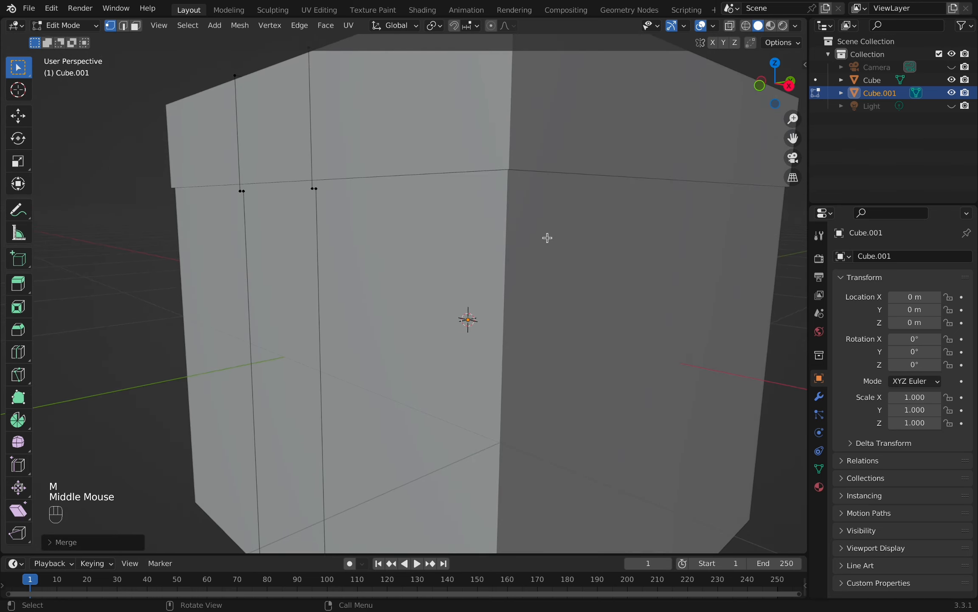
scroll(514, 259, down, 2)
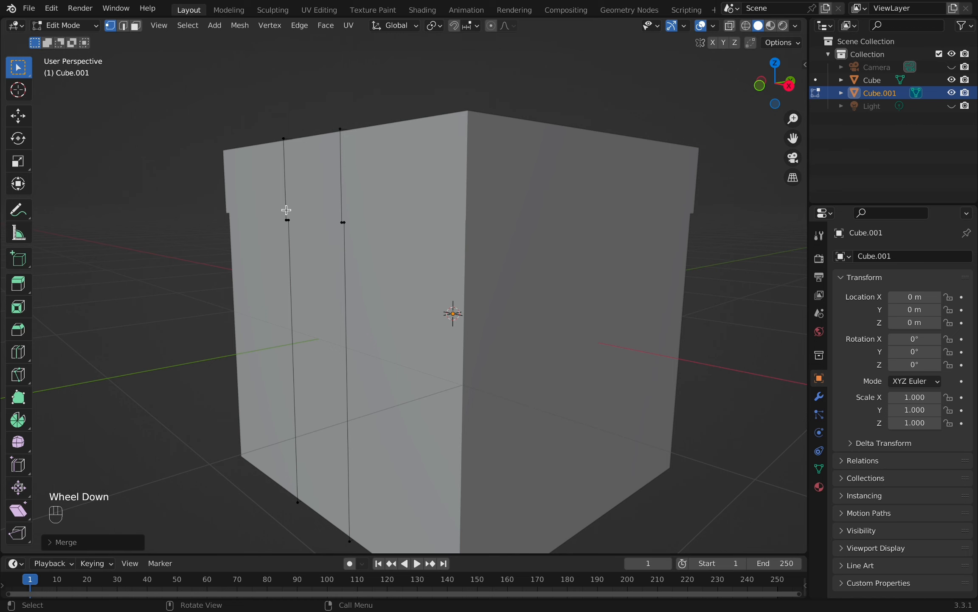
click(280, 218)
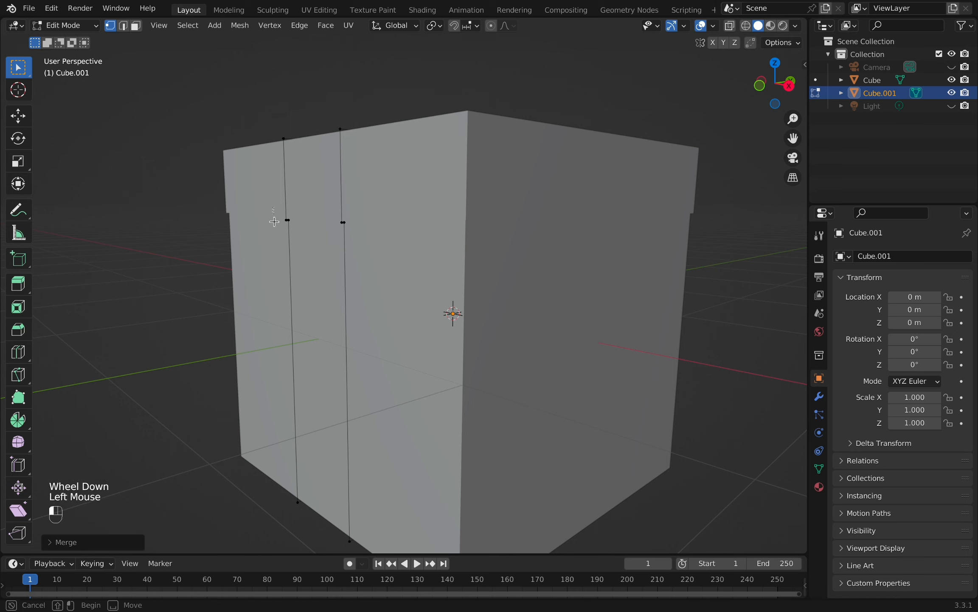
key(m)
click(524, 284)
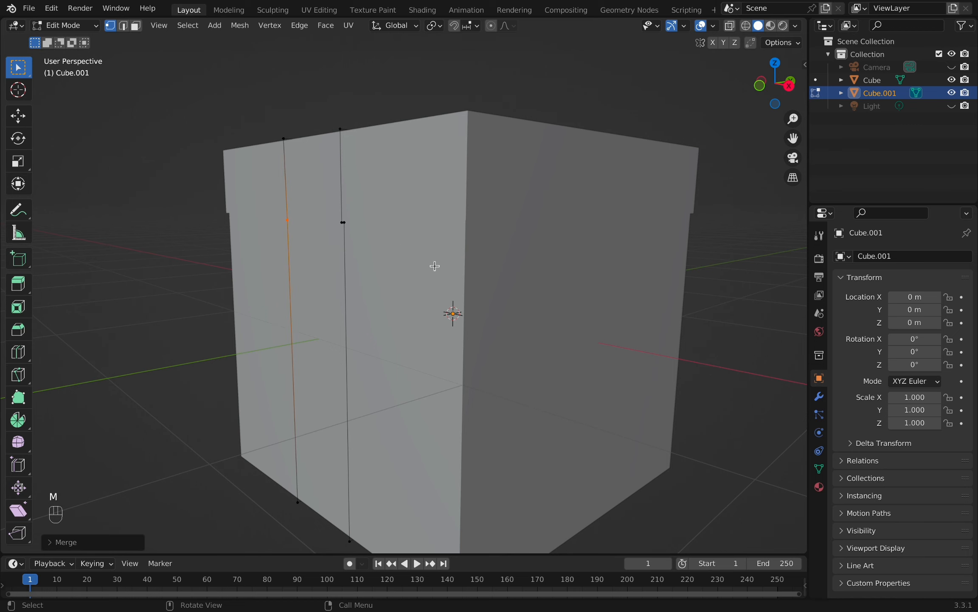
click(340, 213)
key(m)
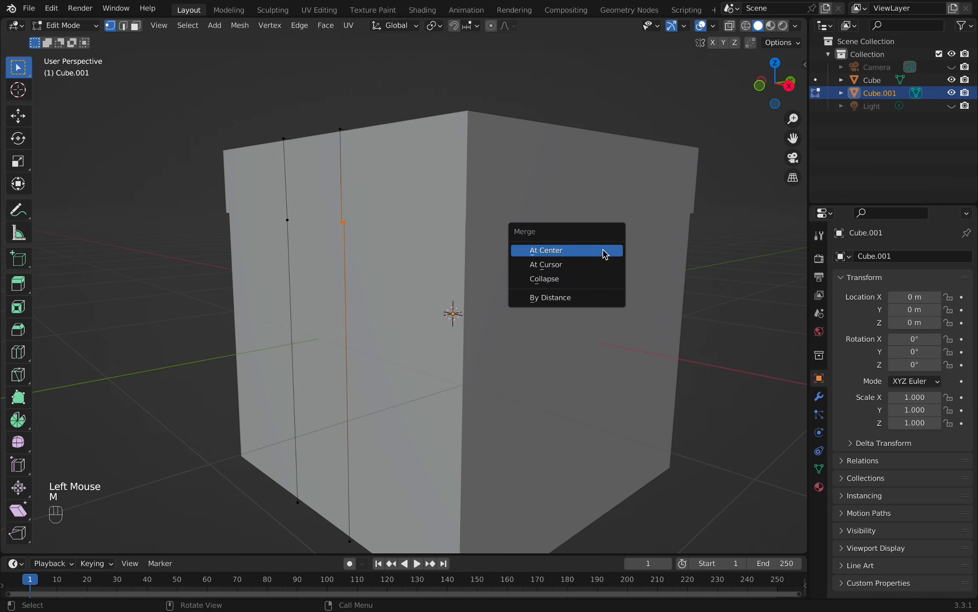
click(605, 254)
Select both edge loops and connect them into a strip around the box with Bridge Edge Loops.
middle_drag(603, 252, 461, 276)
scroll(581, 262, down, 2)
key(a)
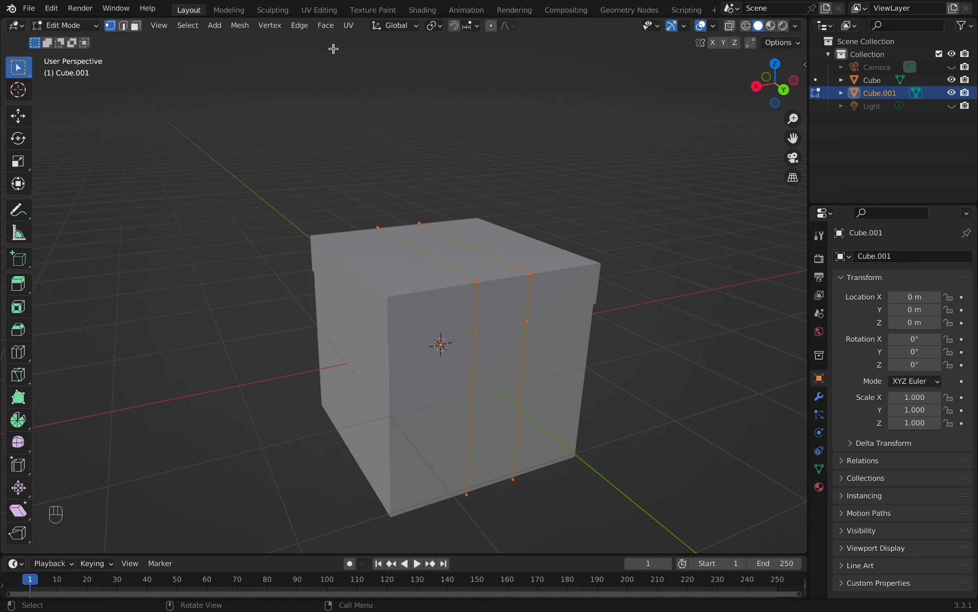
click(293, 28)
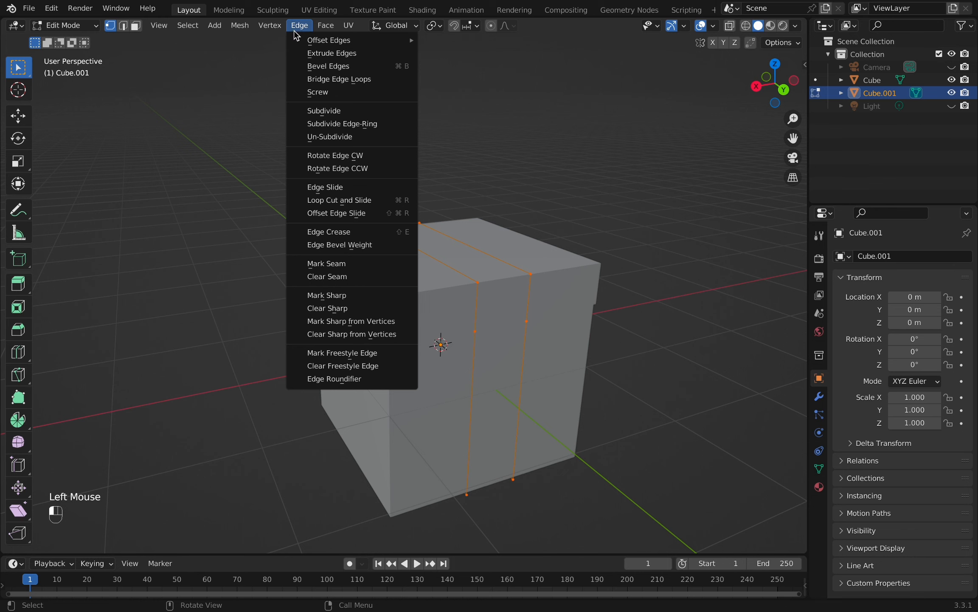
click(318, 81)
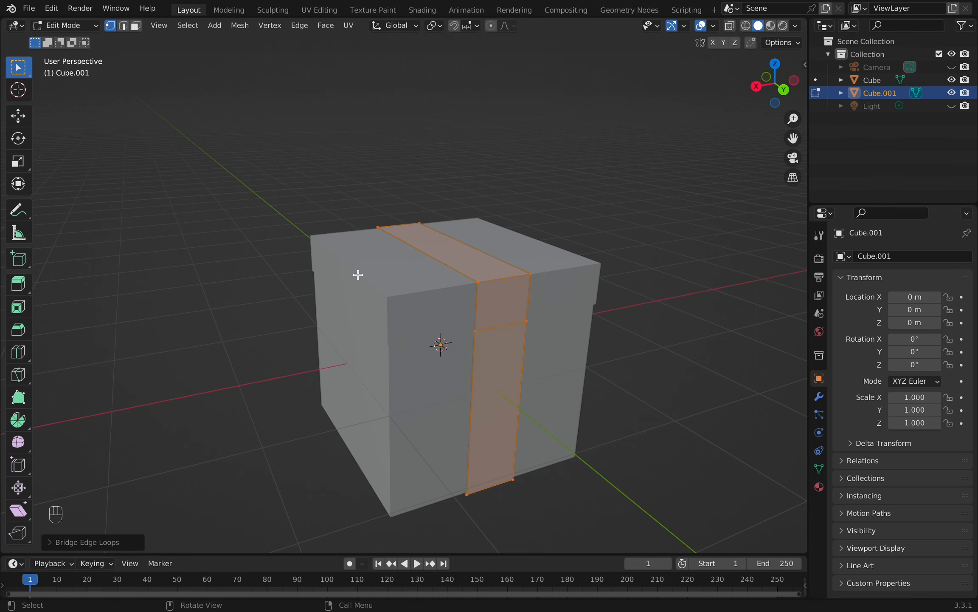
middle_drag(405, 294, 463, 289)
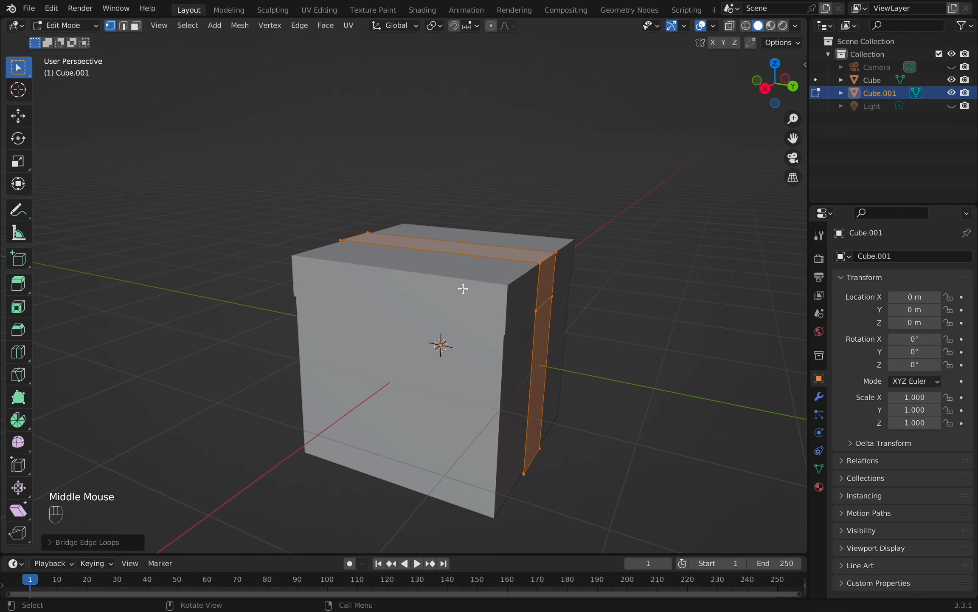
Widen the strip's top and lid-step vertices slightly along Y so they clear the lid.
key(grave)
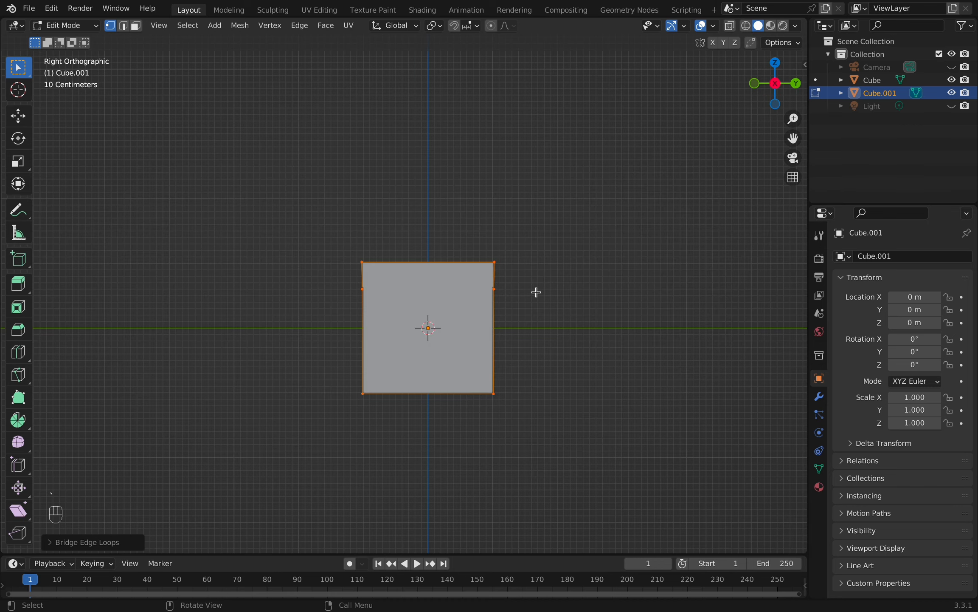
scroll(520, 301, up, 4)
shift+middle_drag(519, 306, 475, 238)
scroll(463, 233, up, 1)
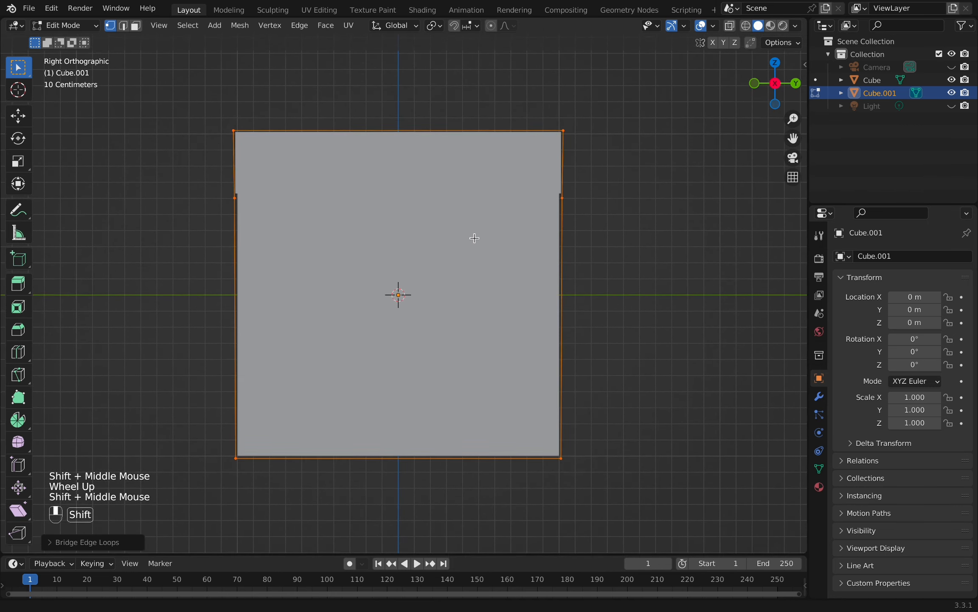
key(alt+z)
drag(191, 109, 611, 218)
key(s)
key(z)
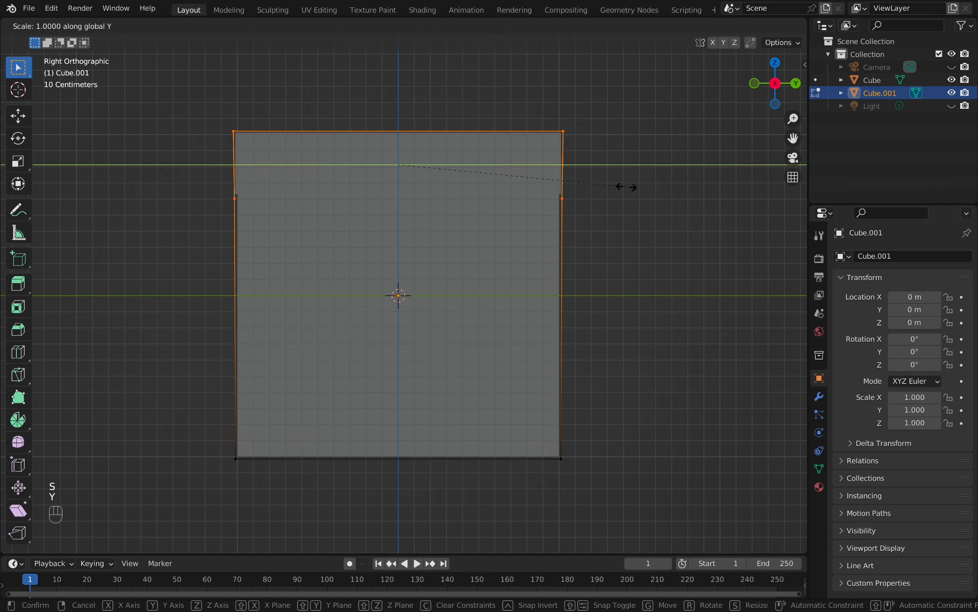
click(627, 186)
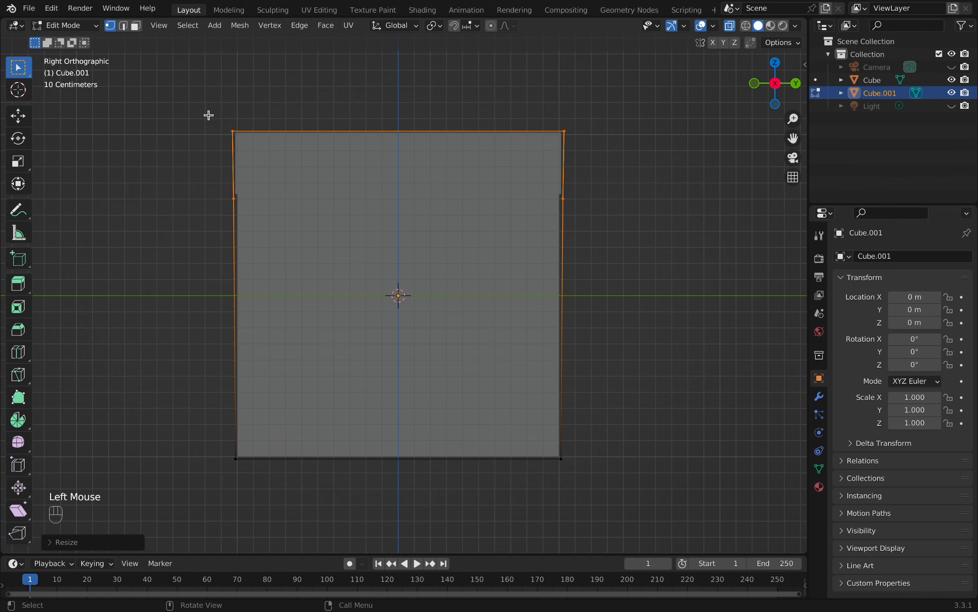
Raise the strip's top vertices by about 0.003 m along Z.
drag(208, 113, 608, 155)
key(g)
key(z)
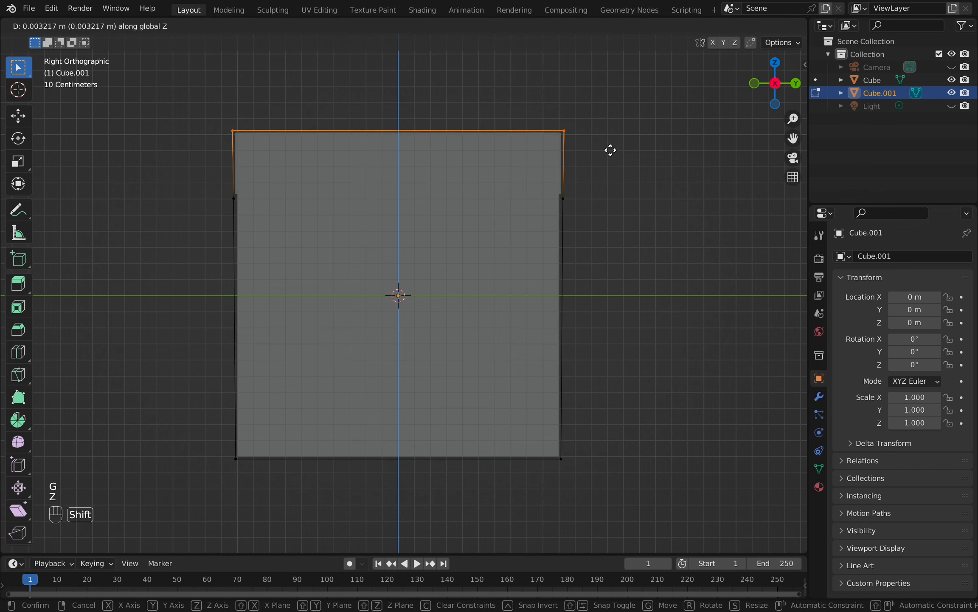
shift+click(610, 151)
scroll(589, 235, down, 3)
key(alt+z)
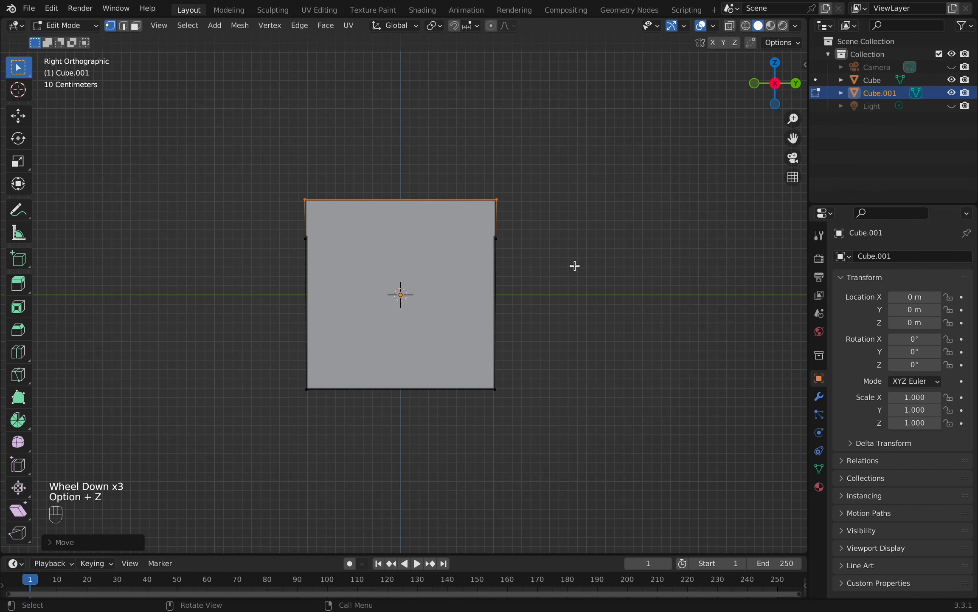
Bevel the strip's four top and bottom corner edges by about 0.044 m with 5 segments.
scroll(575, 264, down, 1)
middle_drag(574, 266, 512, 291)
key(2)
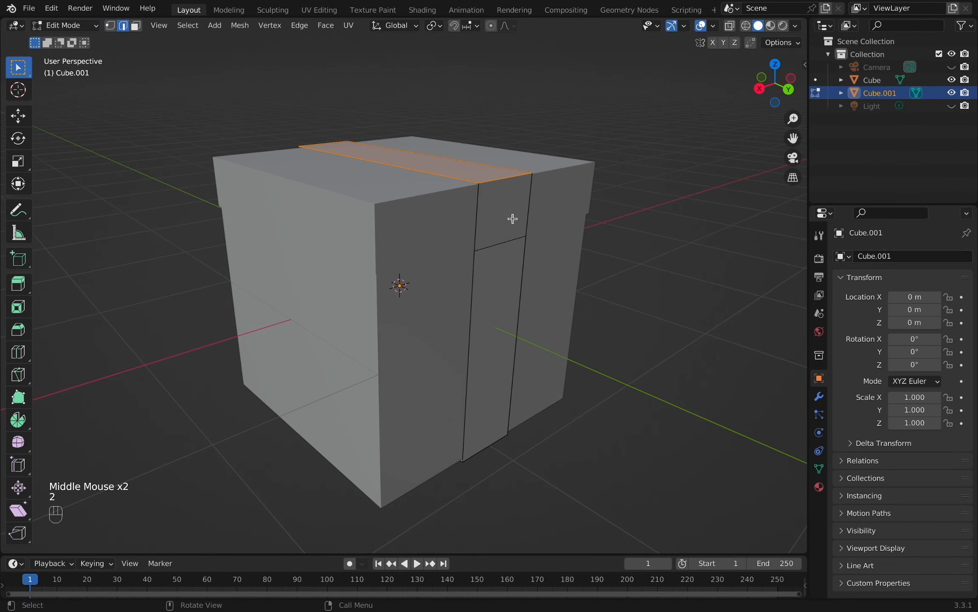
click(497, 179)
shift+click(495, 441)
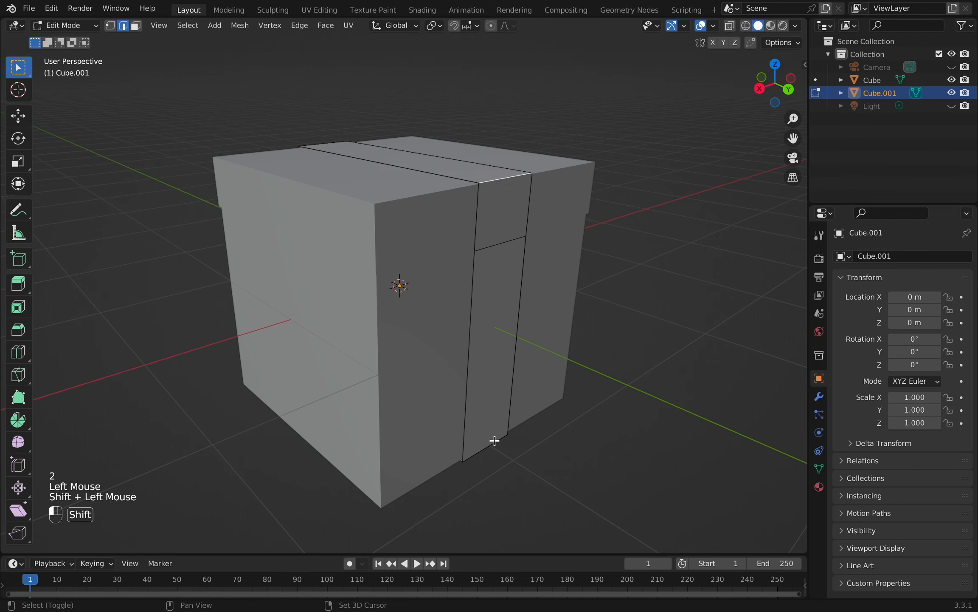
middle_drag(404, 249, 518, 266)
scroll(495, 272, down, 3)
shift+click(257, 253)
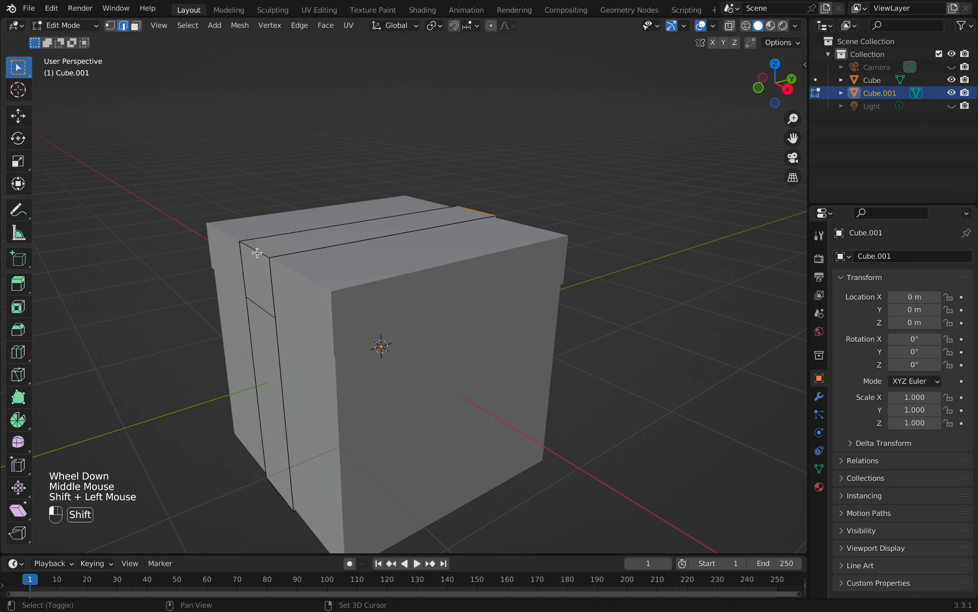
shift+click(260, 469)
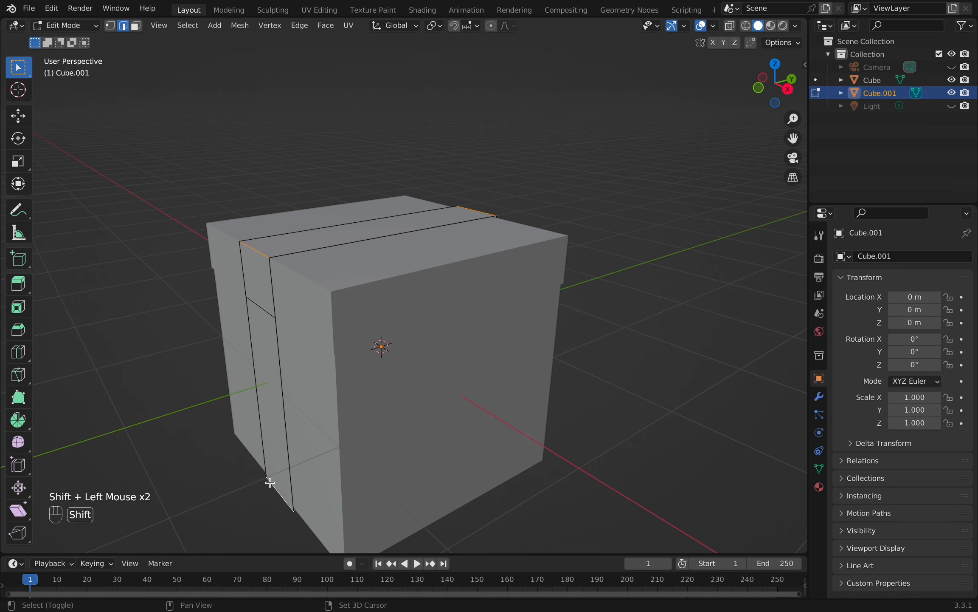
middle_drag(452, 361, 378, 343)
scroll(513, 307, up, 3)
middle_drag(514, 308, 589, 307)
middle_drag(591, 307, 597, 306)
key(ctrl+b)
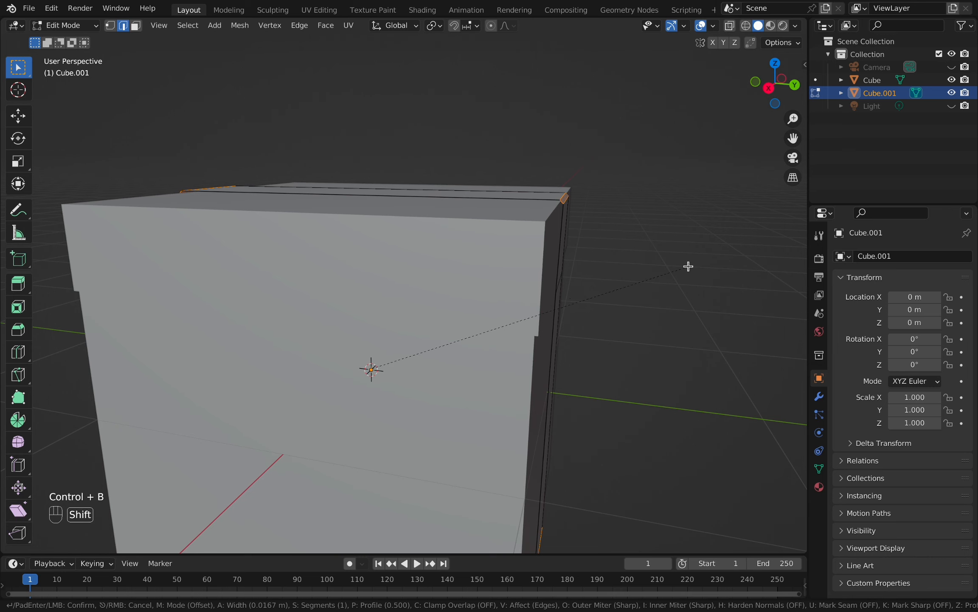
shift+scroll(688, 268, up, 3)
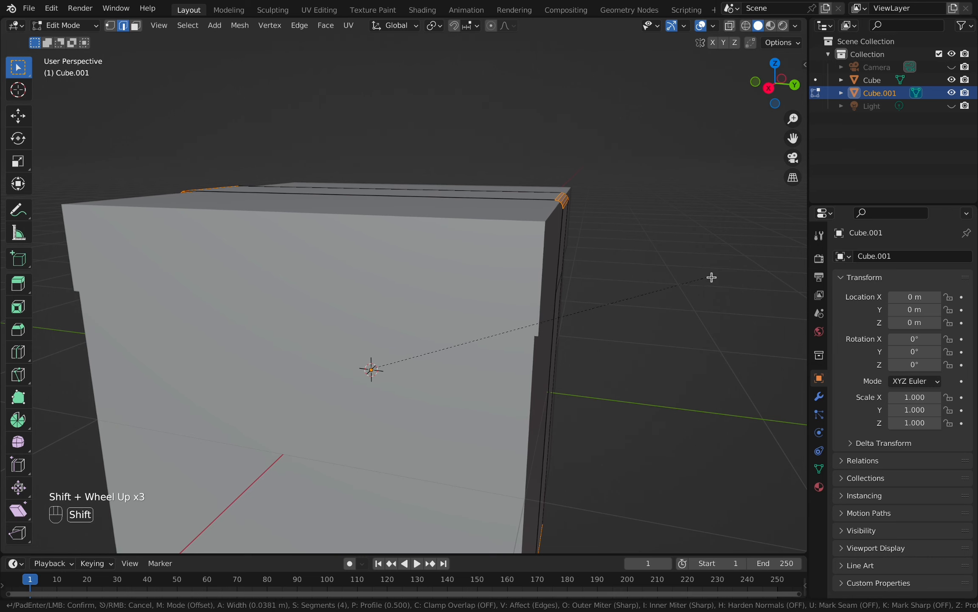
shift+scroll(712, 277, up, 1)
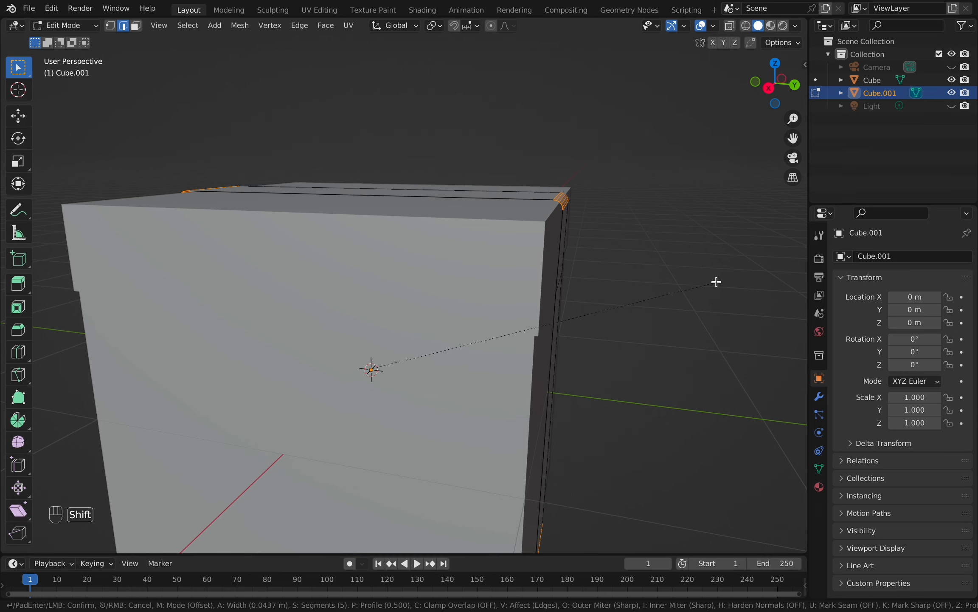
shift+click(716, 285)
Select the whole ribbon strip and extrude its faces along their normals by about 0.036 m.
middle_drag(716, 284, 672, 272)
key(a)
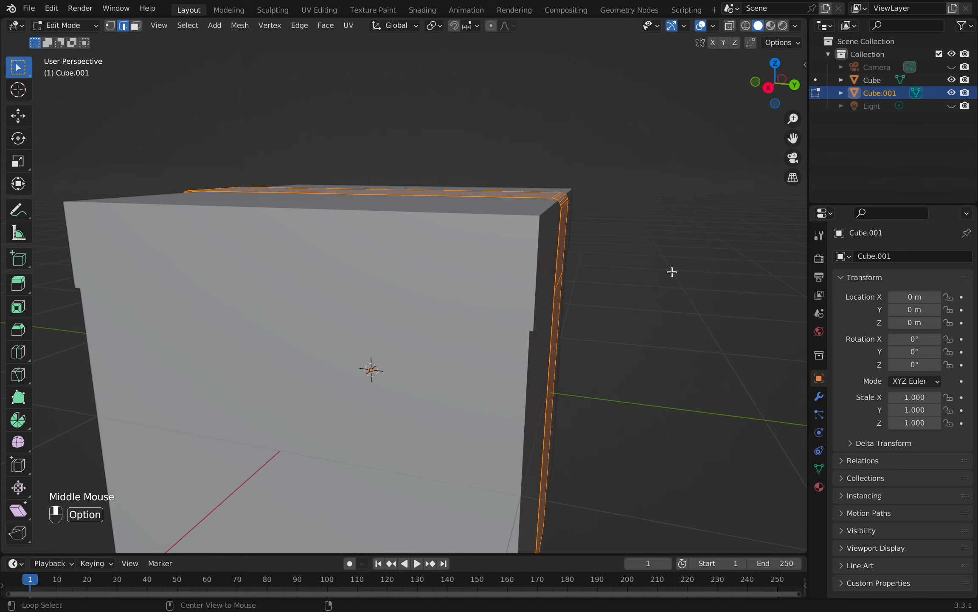
key(alt+e)
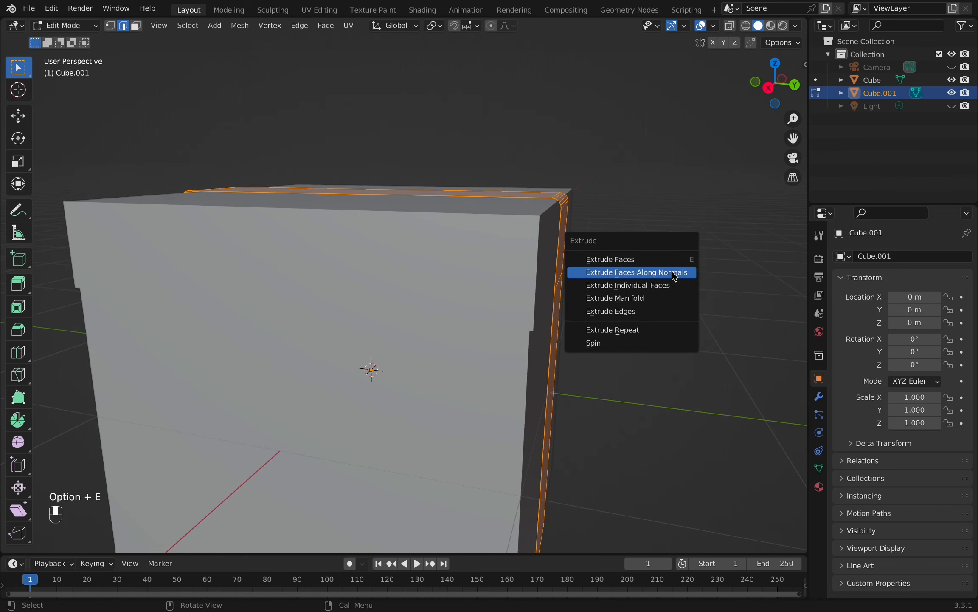
click(672, 272)
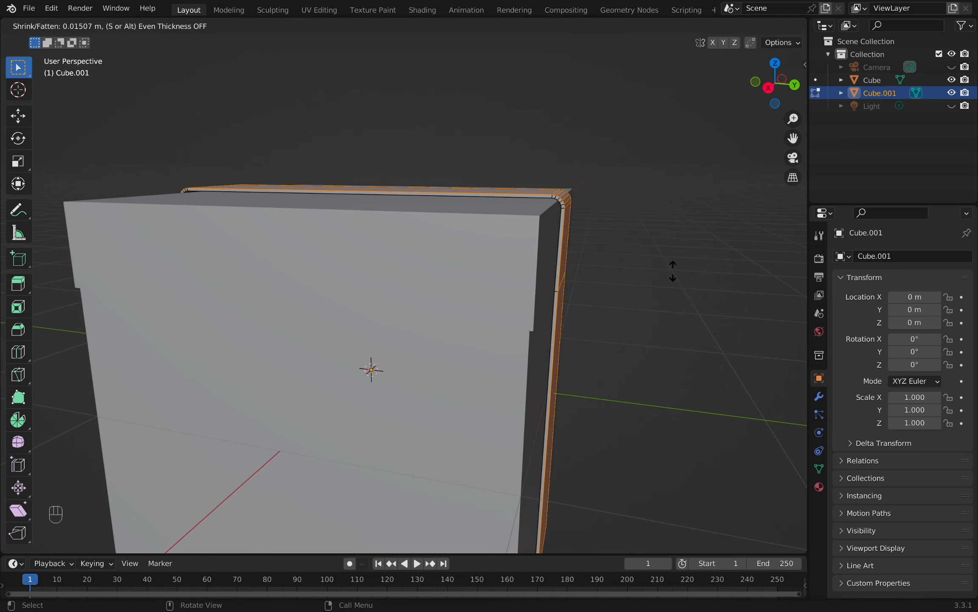
key(shift)
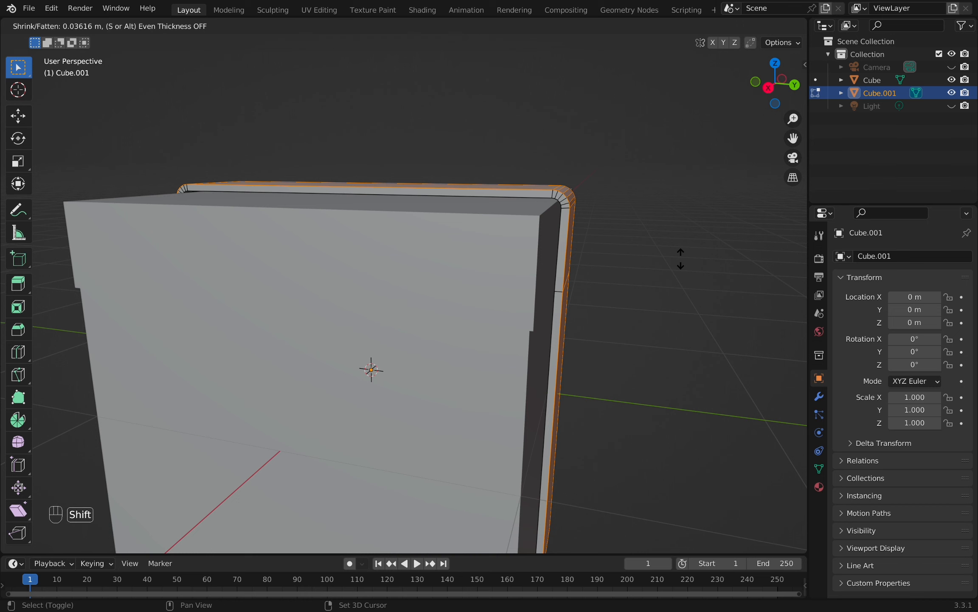
shift+click(681, 259)
Bevel the inner and outer edge loops on both sides of the ribbon by about 0.011 m with 1 segment.
middle_drag(681, 260, 655, 261)
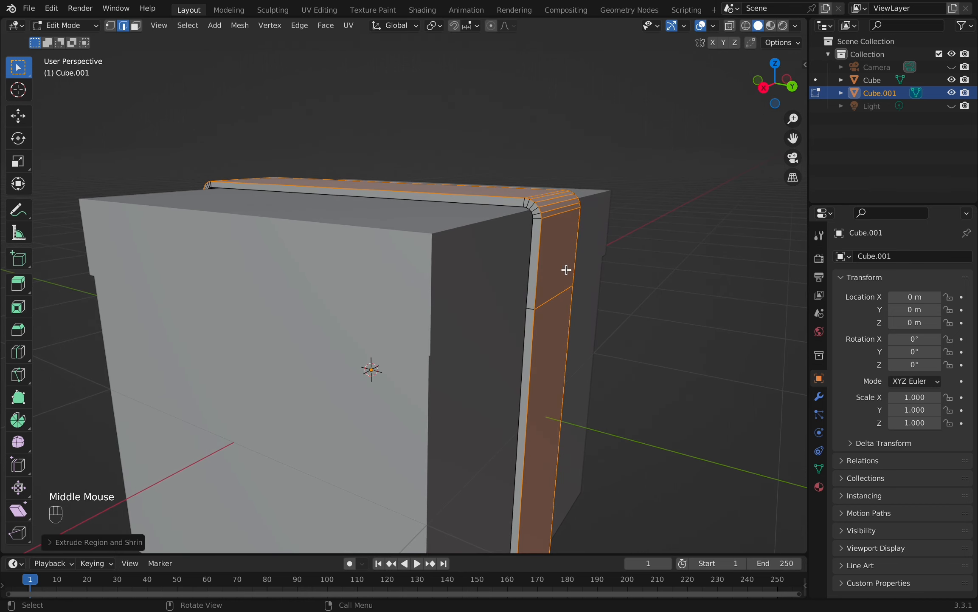
key(alt)
alt+click(540, 271)
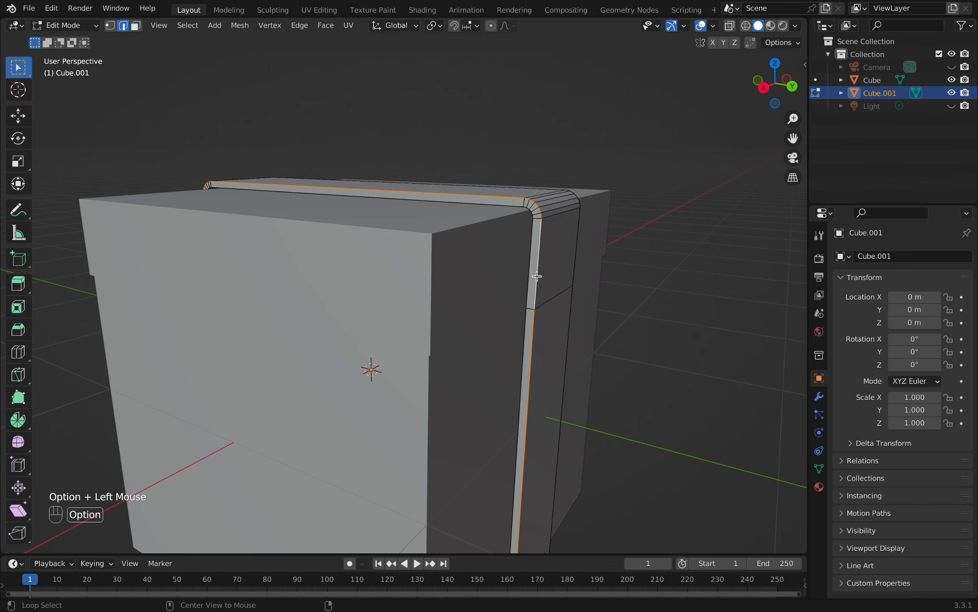
alt+shift+click(531, 275)
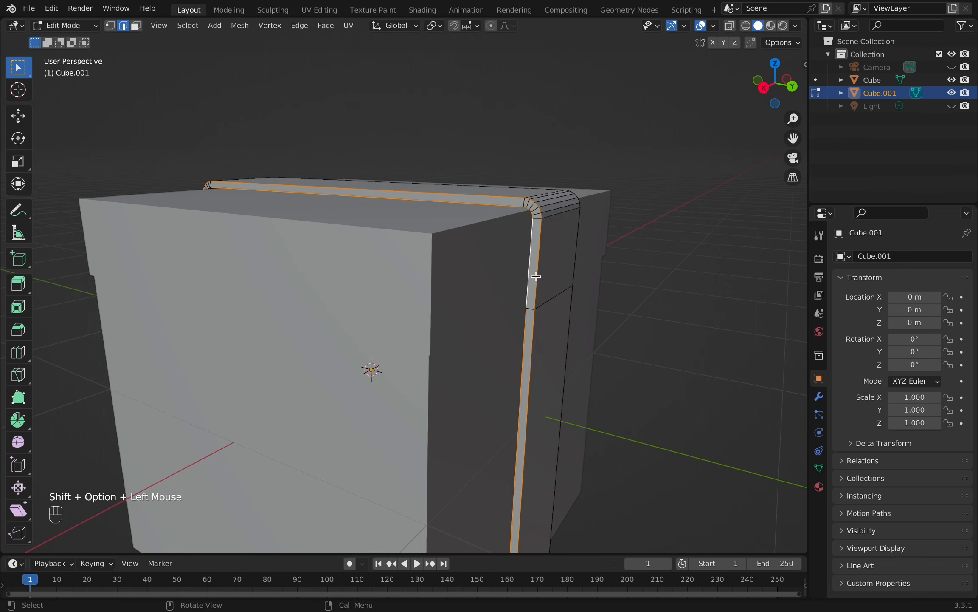
key(alt+z)
middle_drag(537, 275, 545, 282)
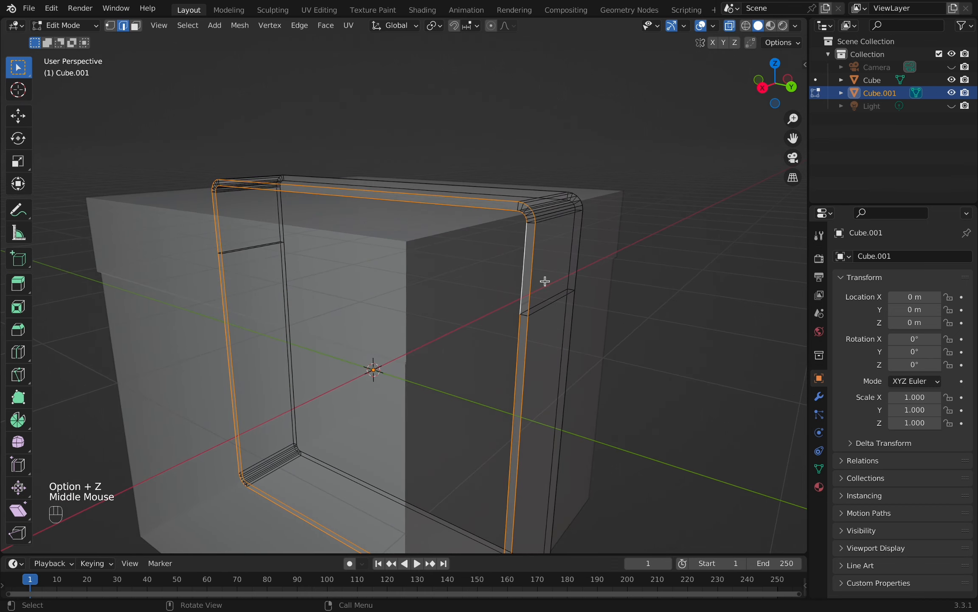
alt+shift+click(575, 273)
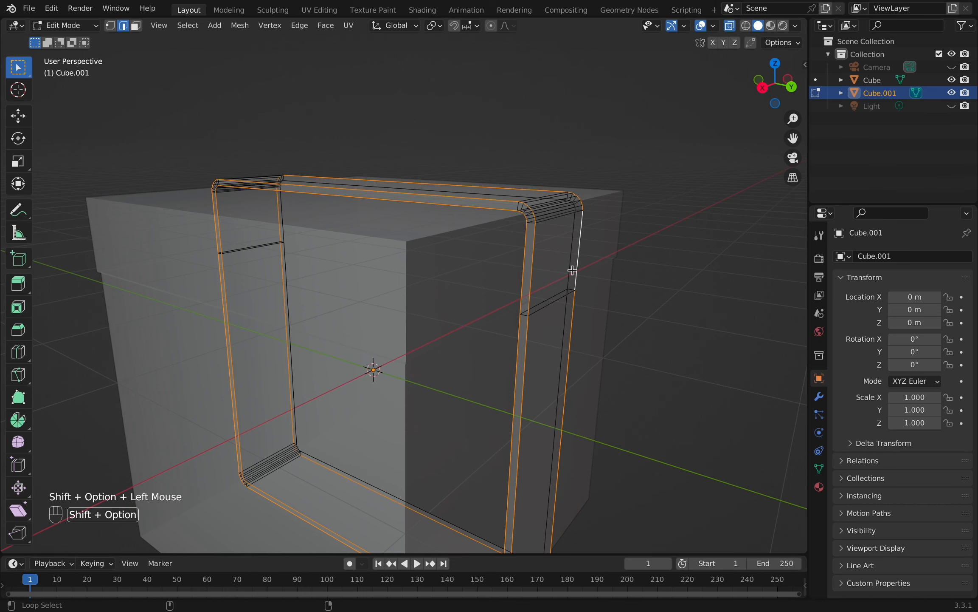
alt+shift+click(570, 270)
key(alt+z)
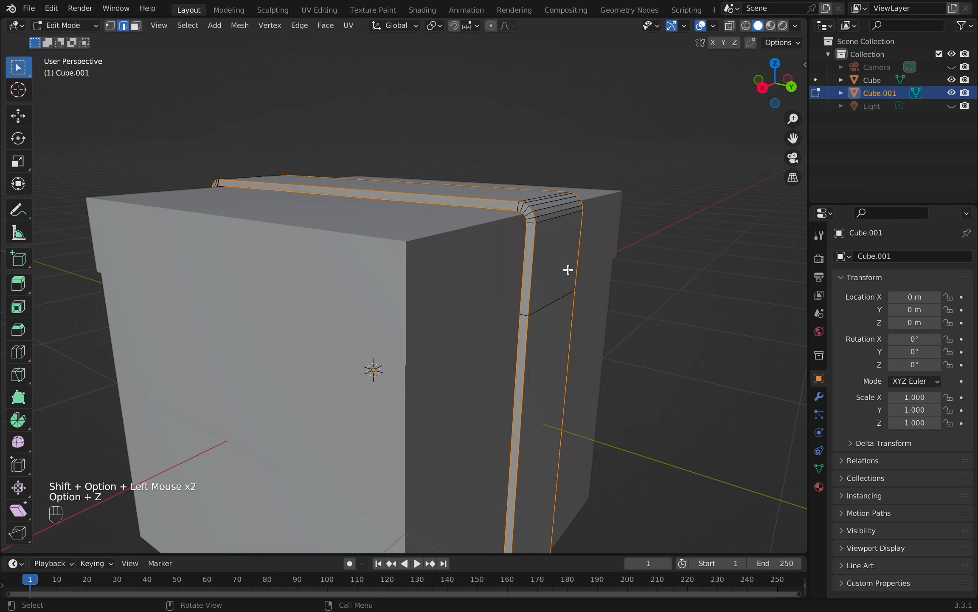
key(ctrl+b)
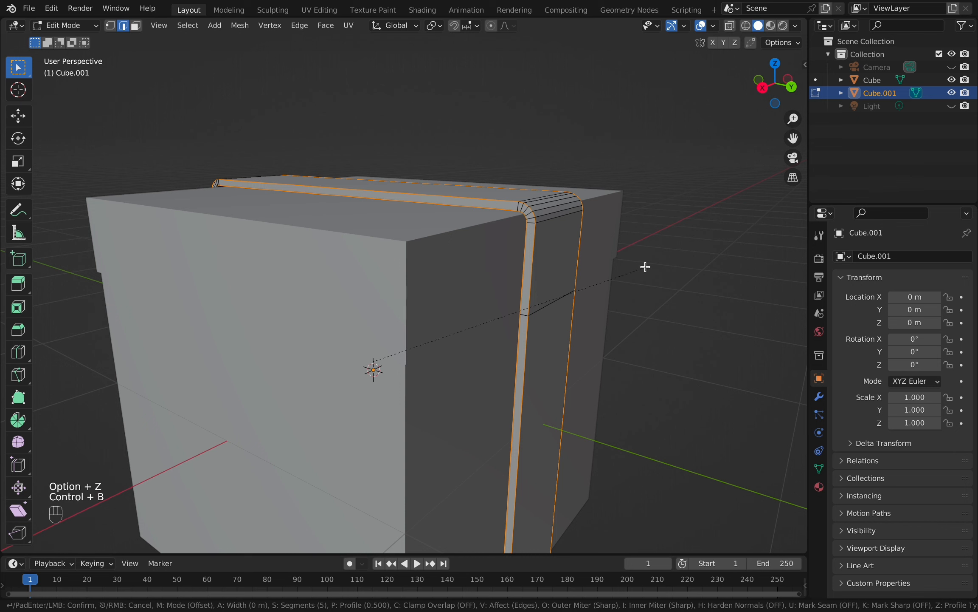
key(shift)
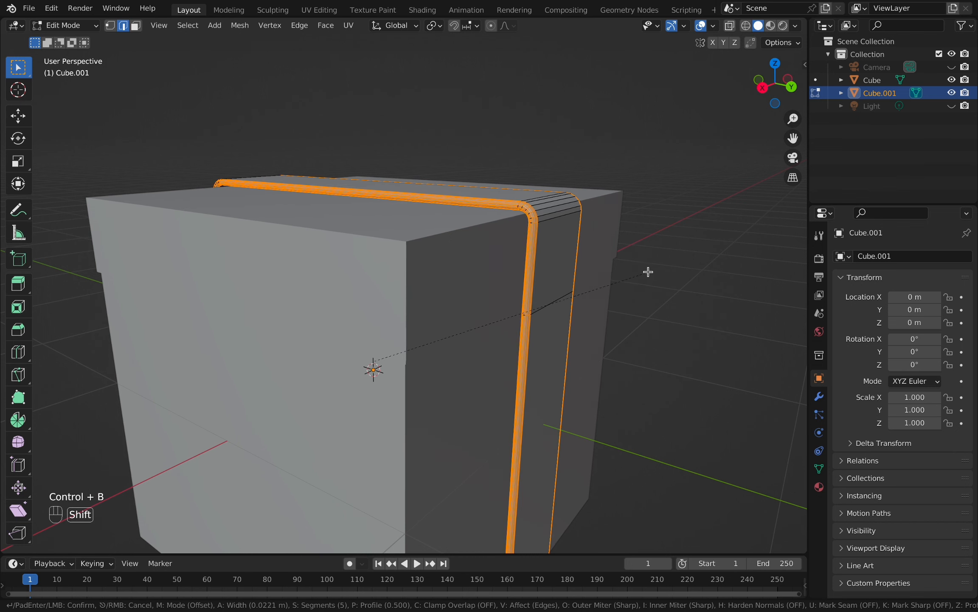
shift+scroll(644, 273, down, 4)
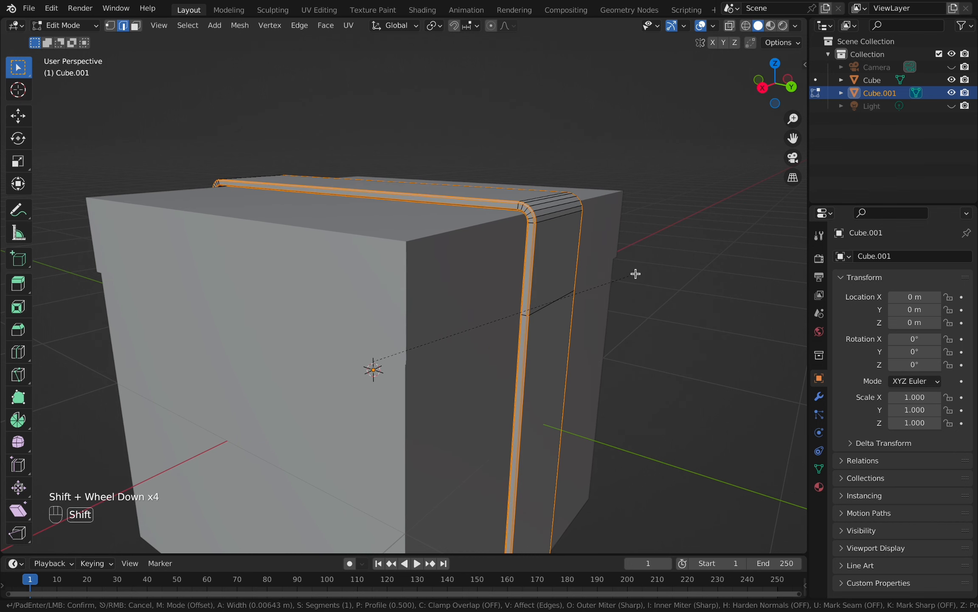
shift+scroll(638, 274, down, 1)
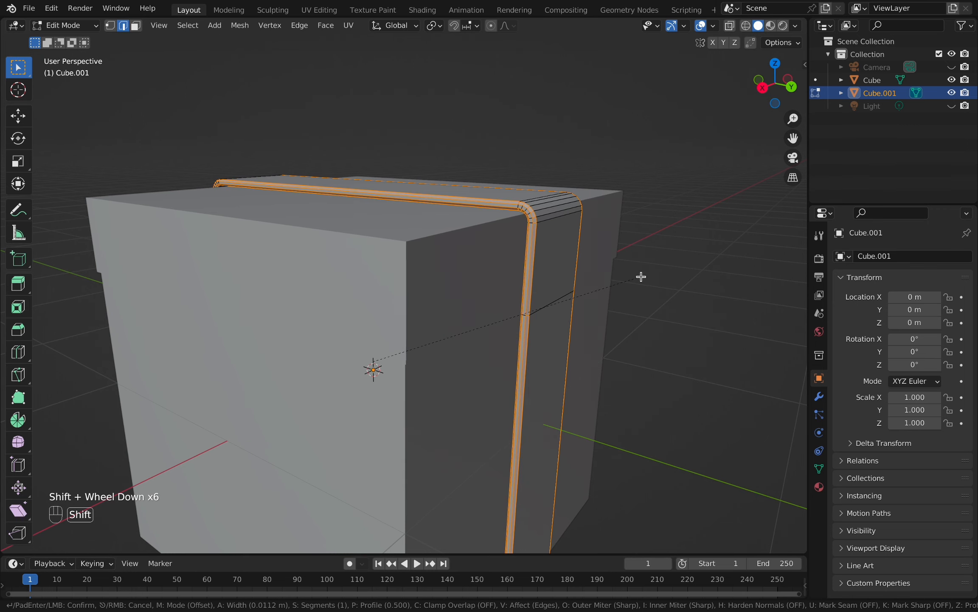
shift+click(640, 277)
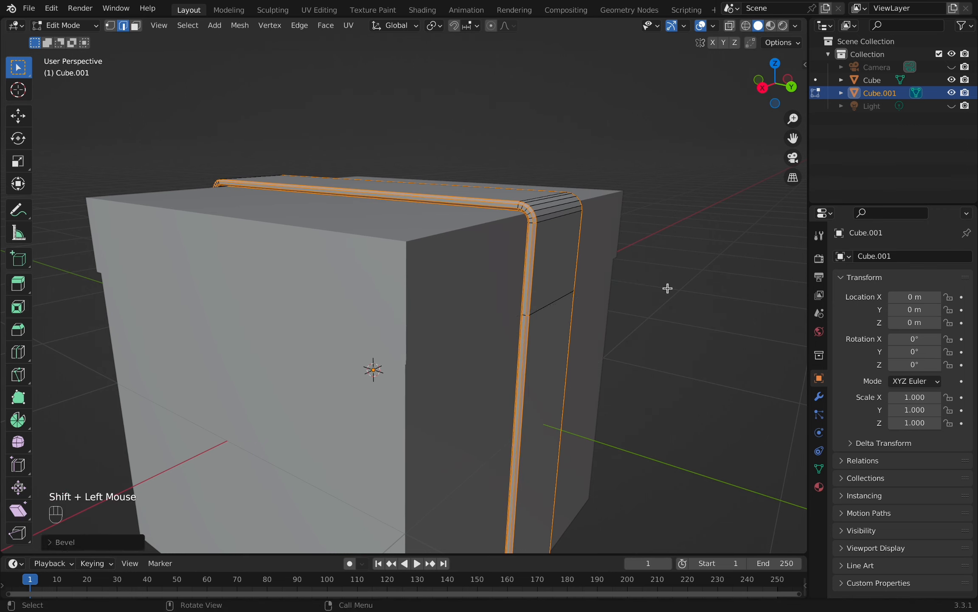
Add a Subdivision Surface modifier to the ribbon.
click(819, 397)
click(865, 260)
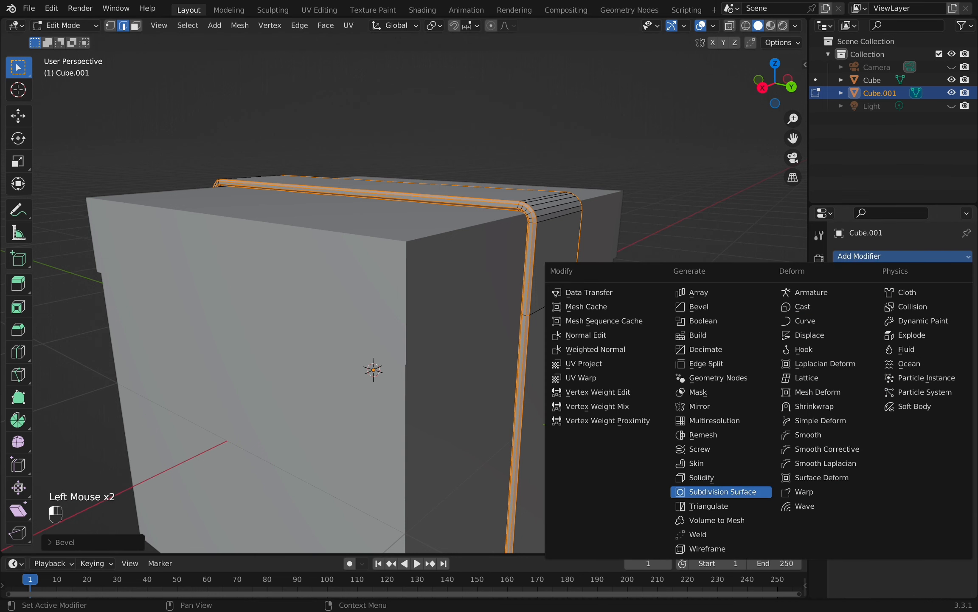
click(722, 491)
middle_drag(598, 338, 584, 349)
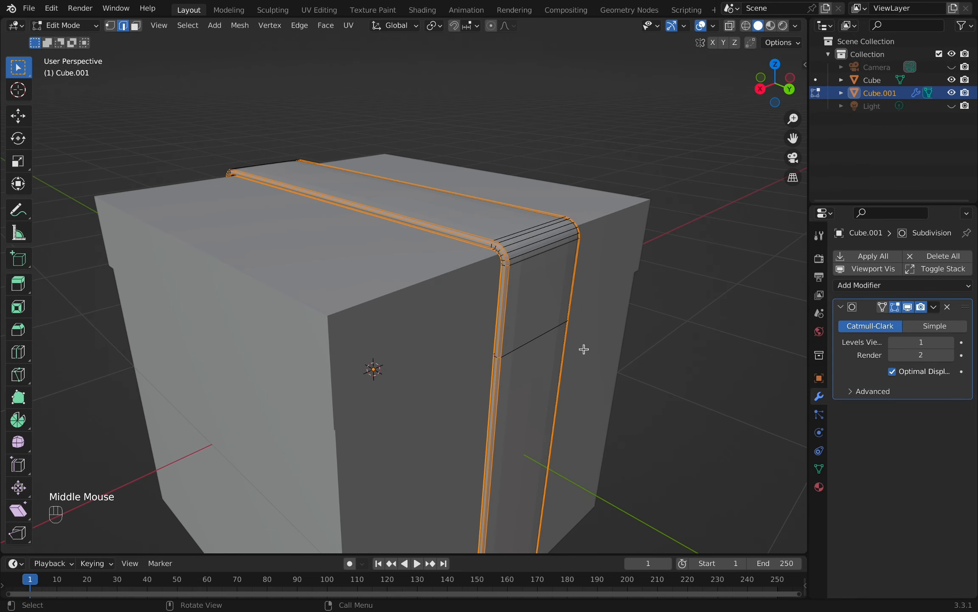
Return to Object Mode and apply Shade Smooth to the ribbon.
key(Tab)
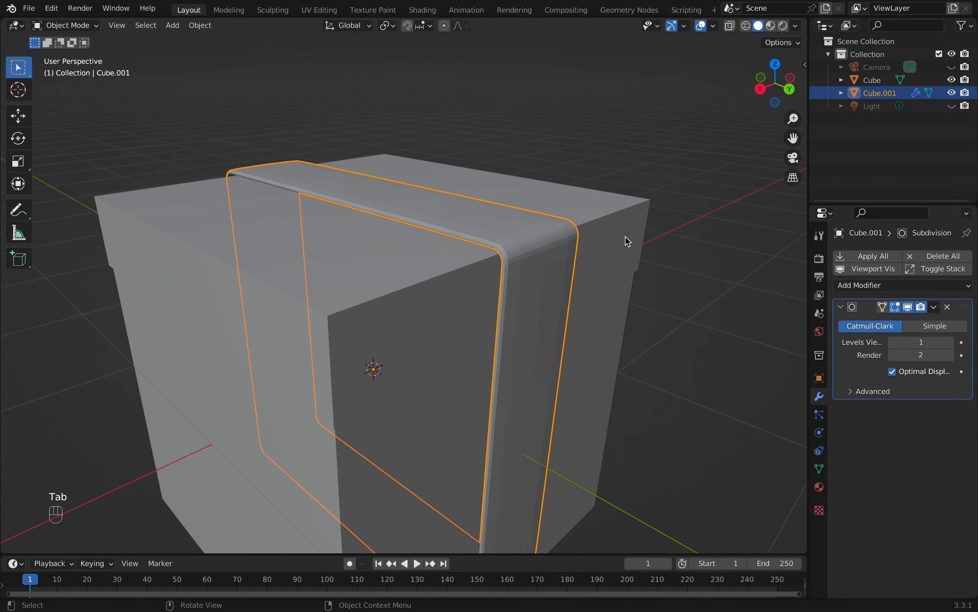
right_click(676, 188)
click(678, 189)
mouse_move(664, 232)
middle_down()
mouse_move(644, 239)
mouse_move(642, 225)
mouse_move(615, 229)
mouse_move(603, 259)
mouse_move(663, 241)
middle_up()
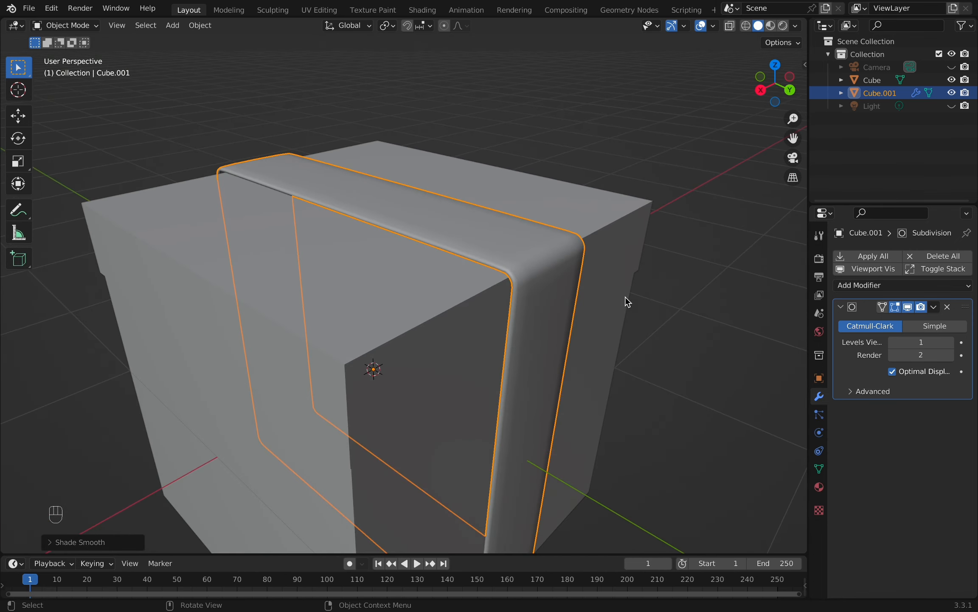
Duplicate the ribbon in place and rotate the copy 90° about the Z axis to cross the first one.
middle_drag(571, 370, 585, 377)
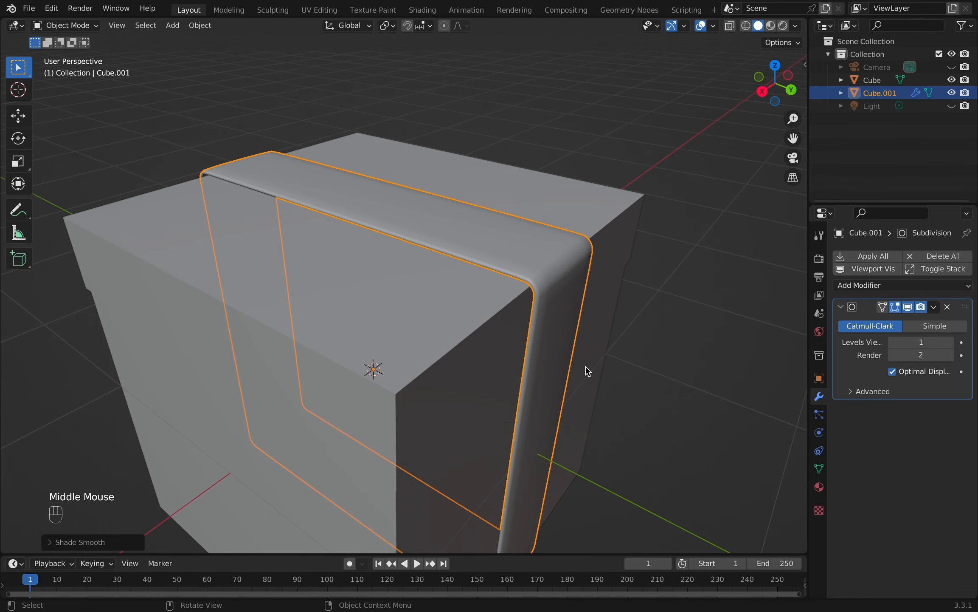
key(shift+d)
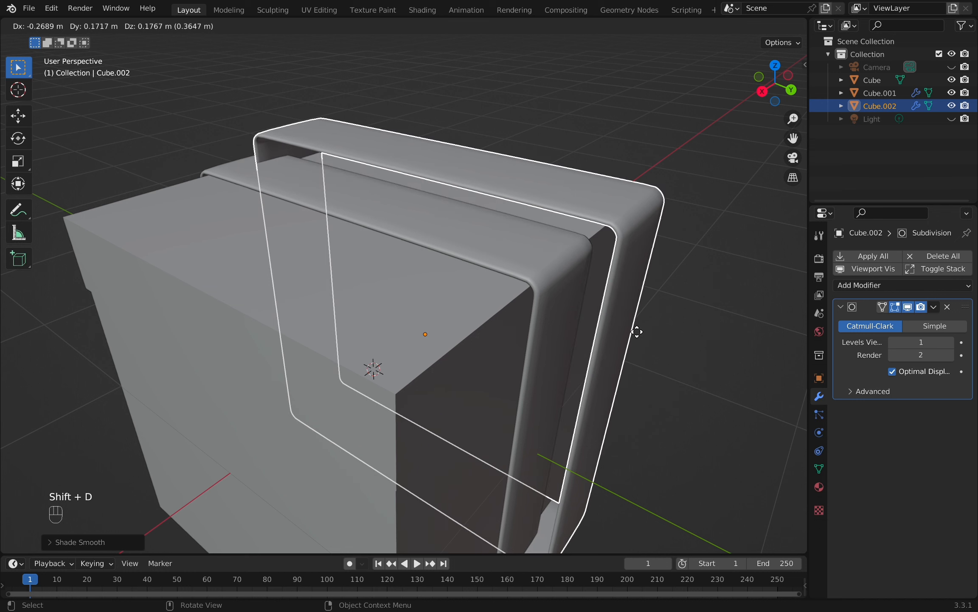
right_click(638, 334)
key(r)
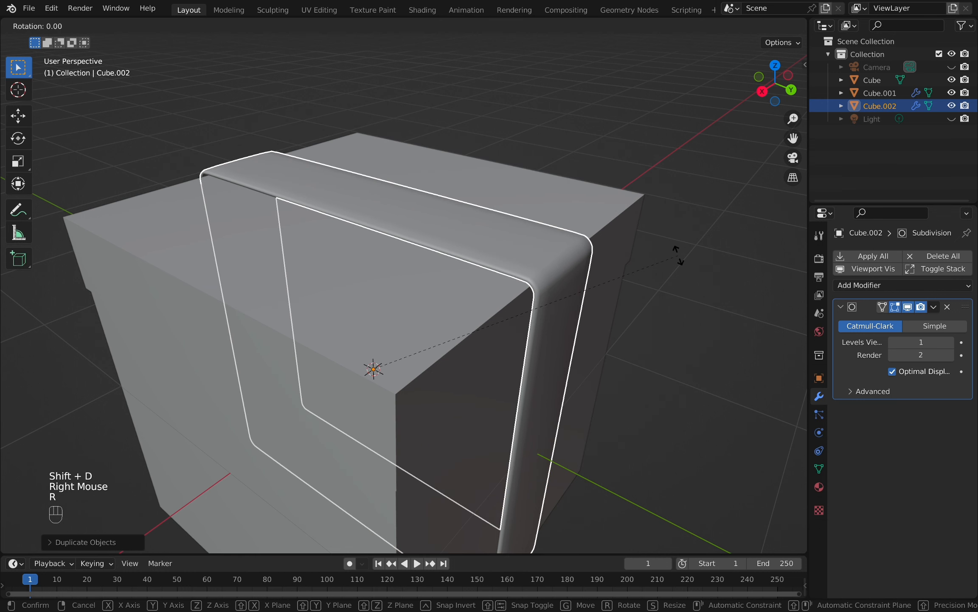
key(z)
key(9)
key(0)
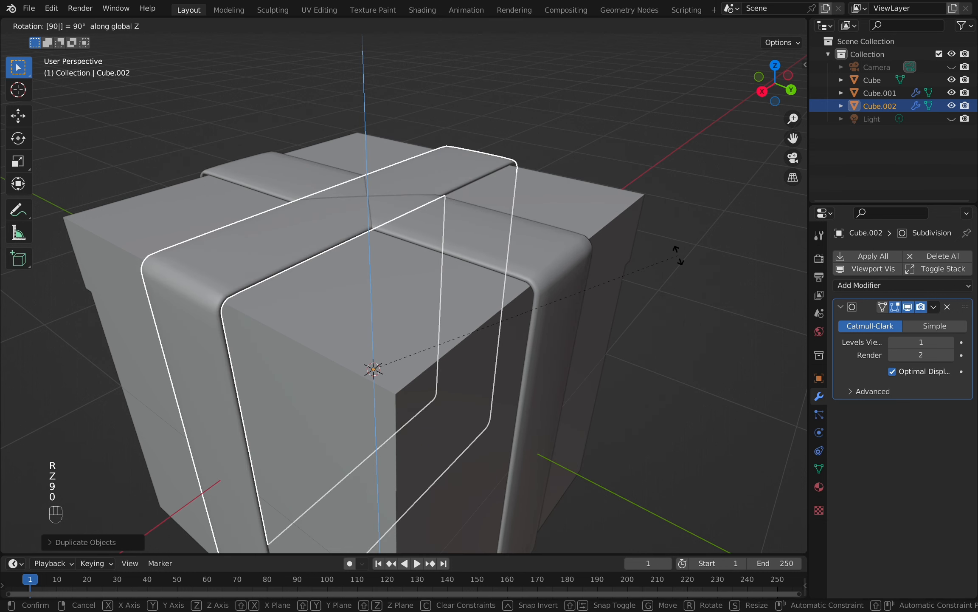
click(678, 255)
Merge the two crossing ribbons into one object with Bool Tool's Auto Boolean Union.
middle_drag(613, 277, 597, 277)
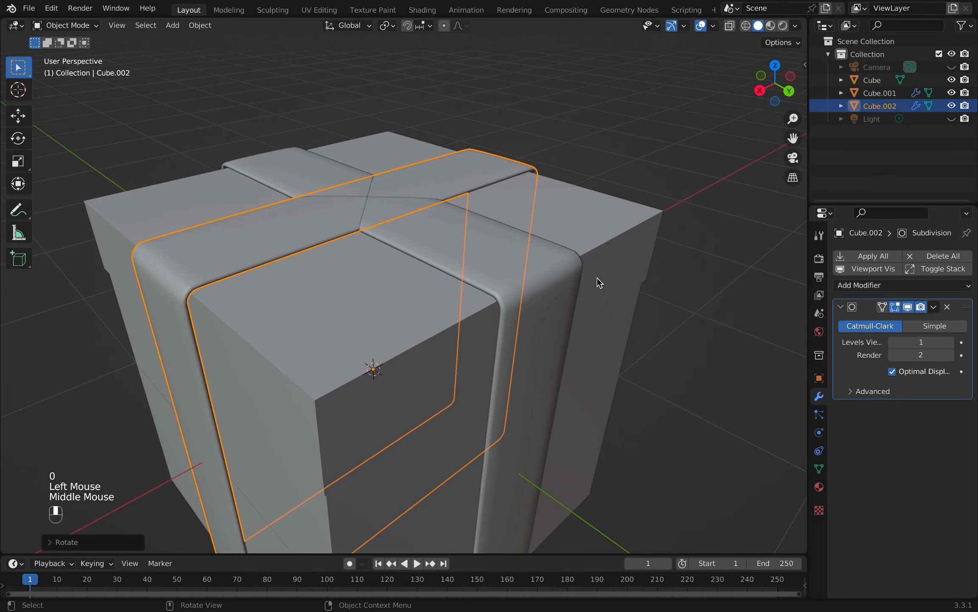
shift+click(461, 254)
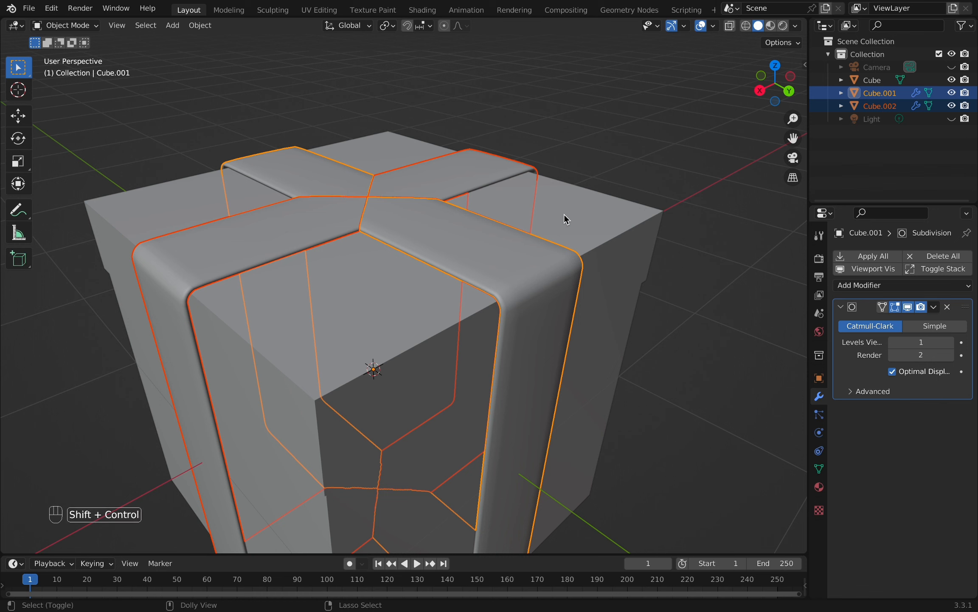
key(ctrl+shift+b)
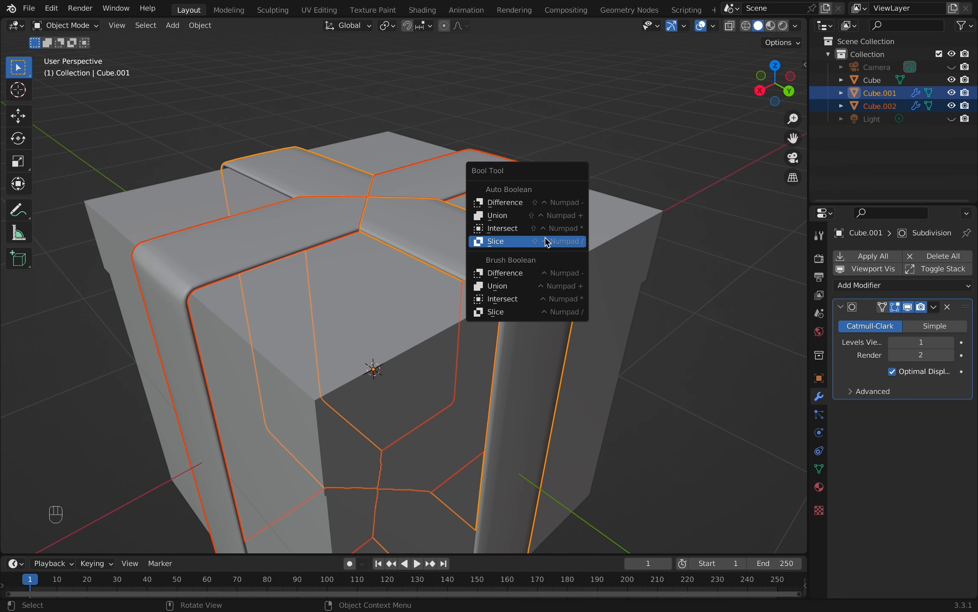
click(556, 215)
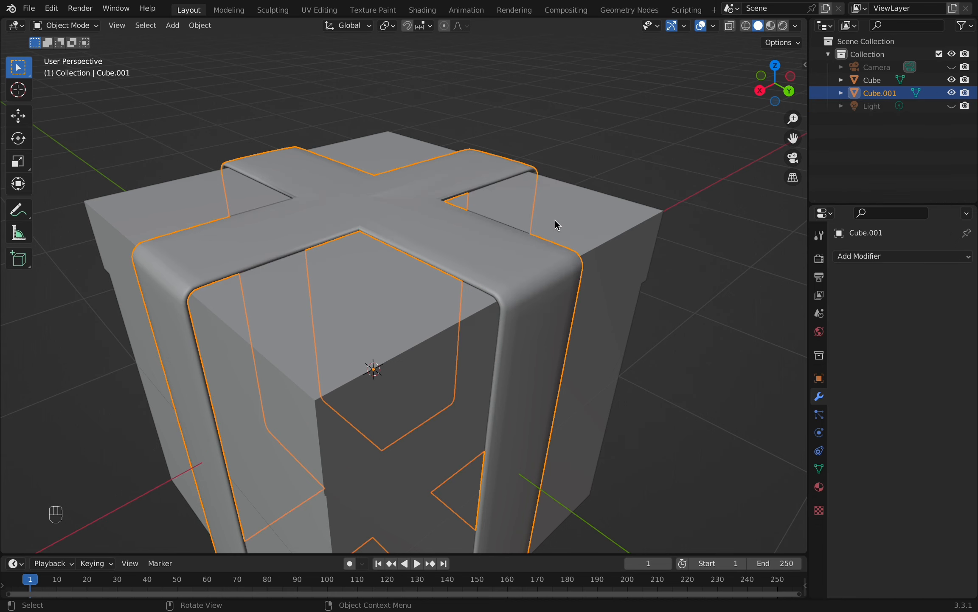
Enable Auto Smooth in the merged ribbon's normals settings.
middle_drag(544, 247, 519, 291)
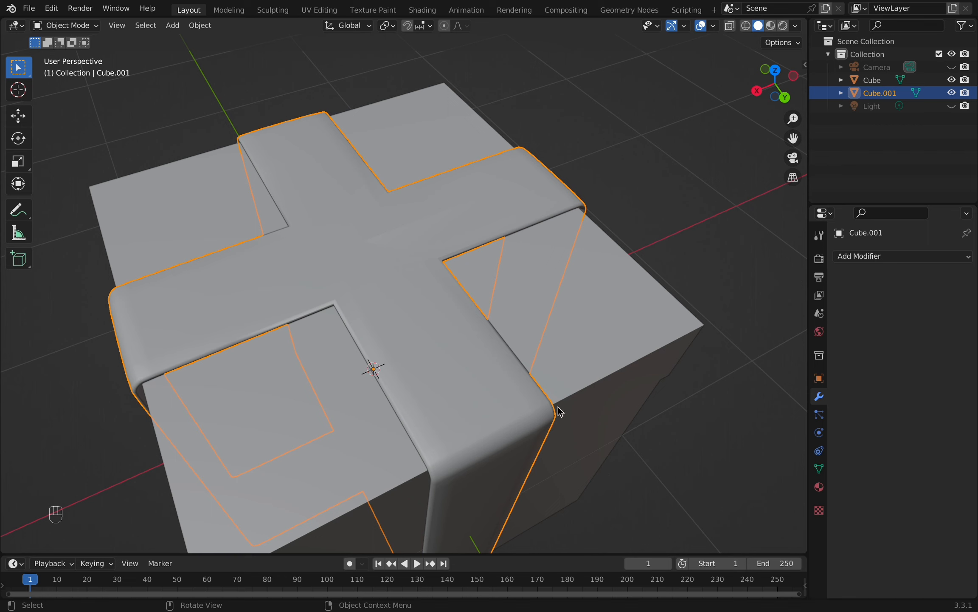
click(819, 468)
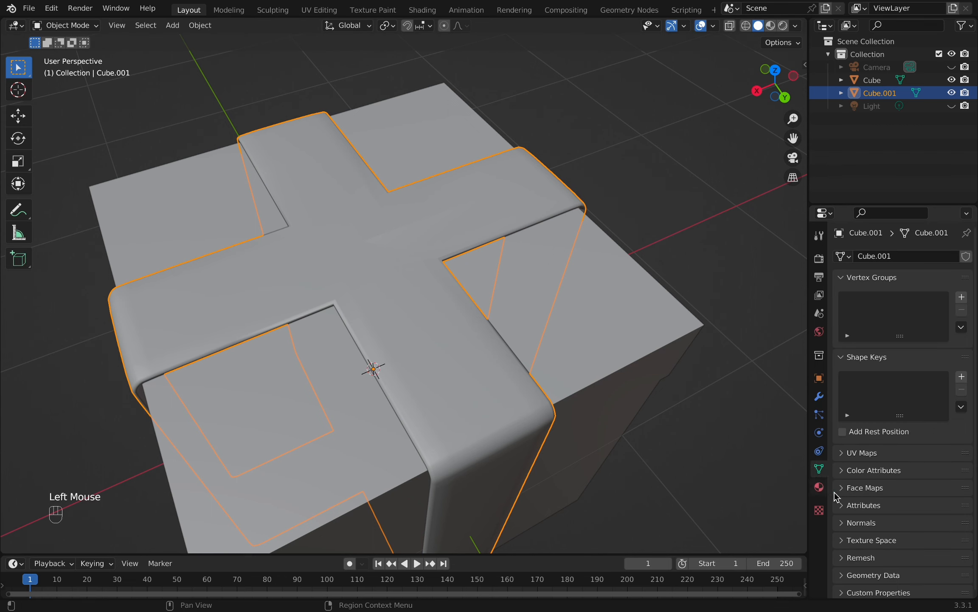
click(851, 529)
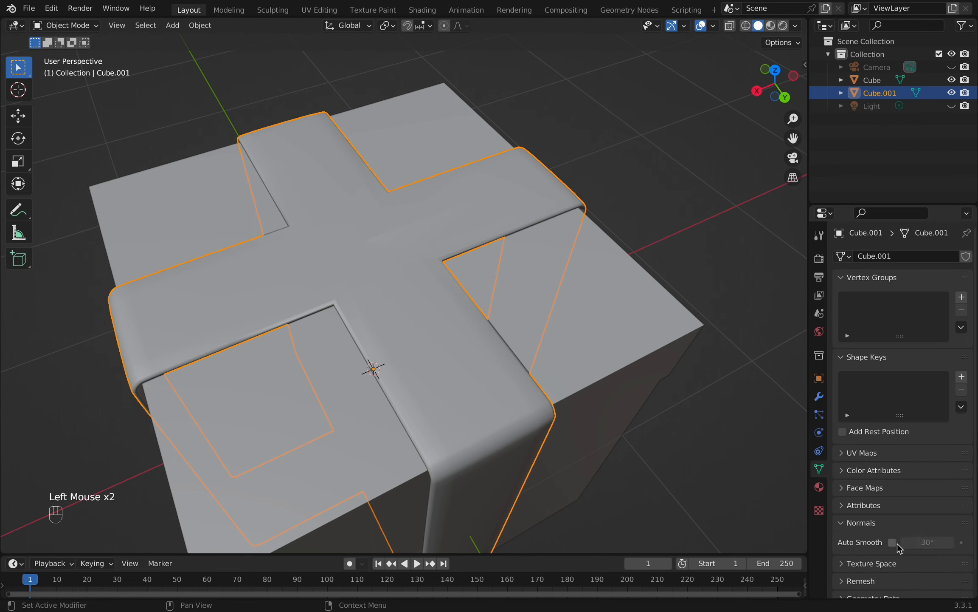
click(895, 544)
Add a mesh plane and, in Edit Mode, raise it along Z to the top of the wrapped box.
middle_drag(578, 384, 578, 347)
scroll(517, 326, down, 3)
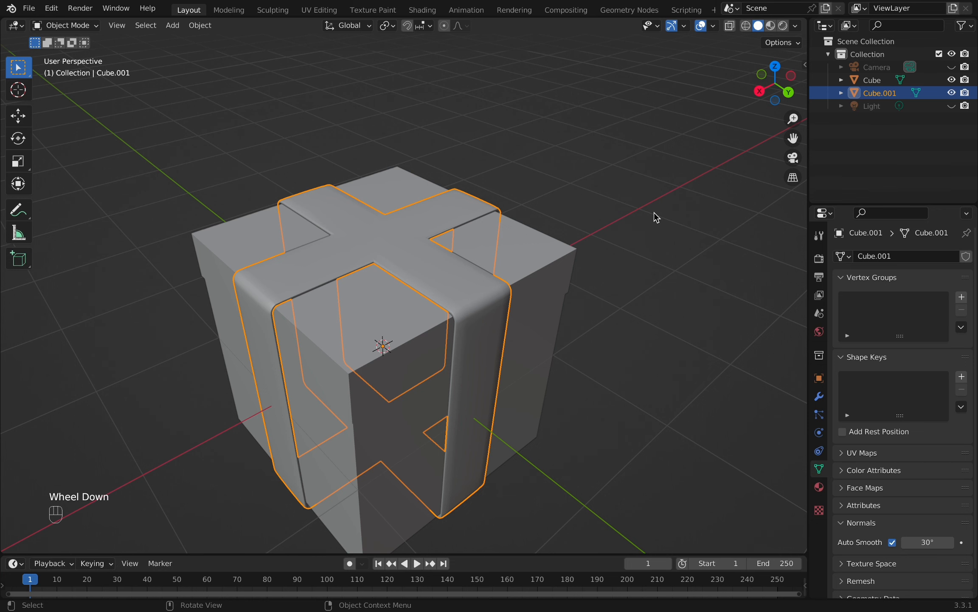
key(shift+a)
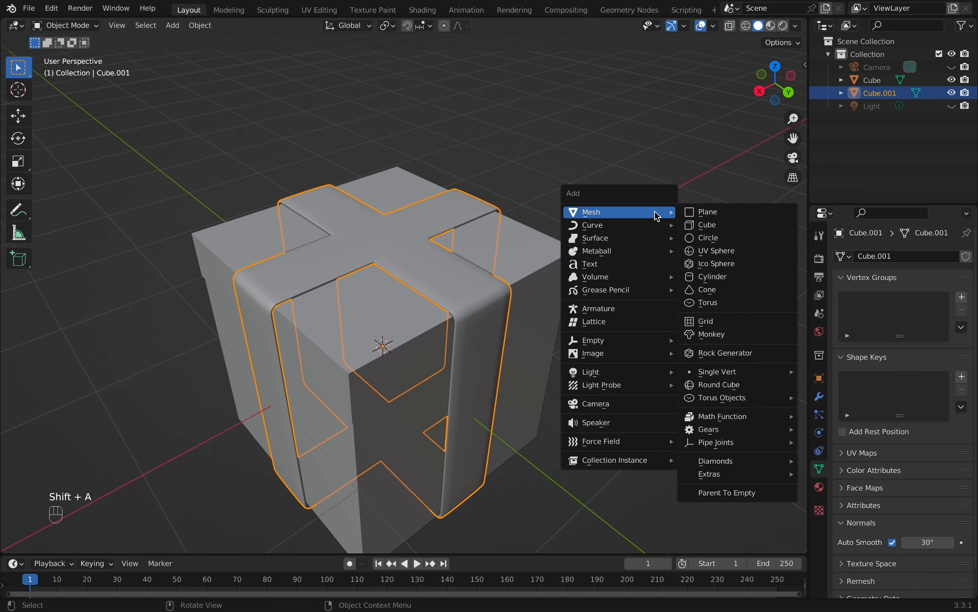
click(709, 214)
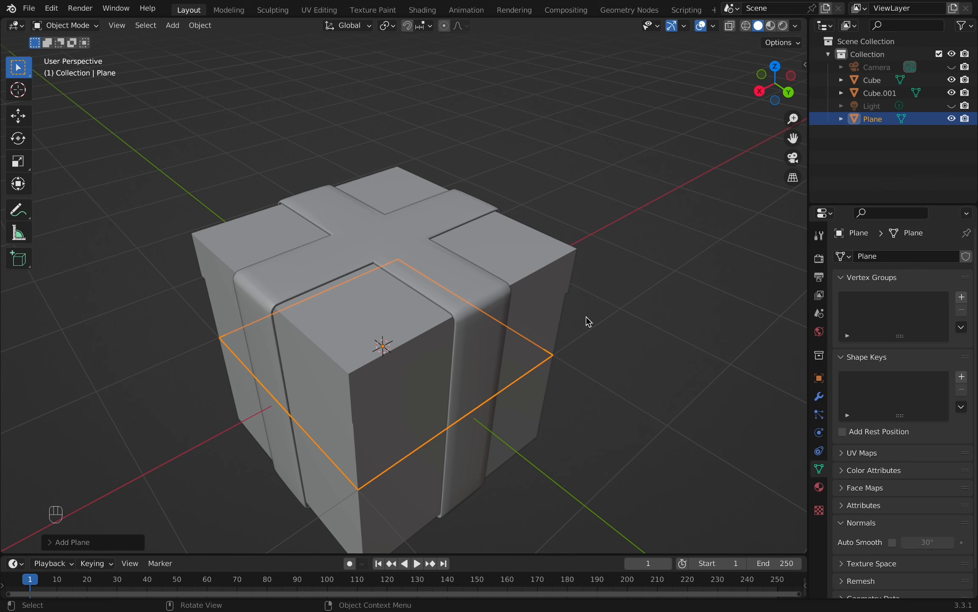
key(Tab)
key(g)
key(z)
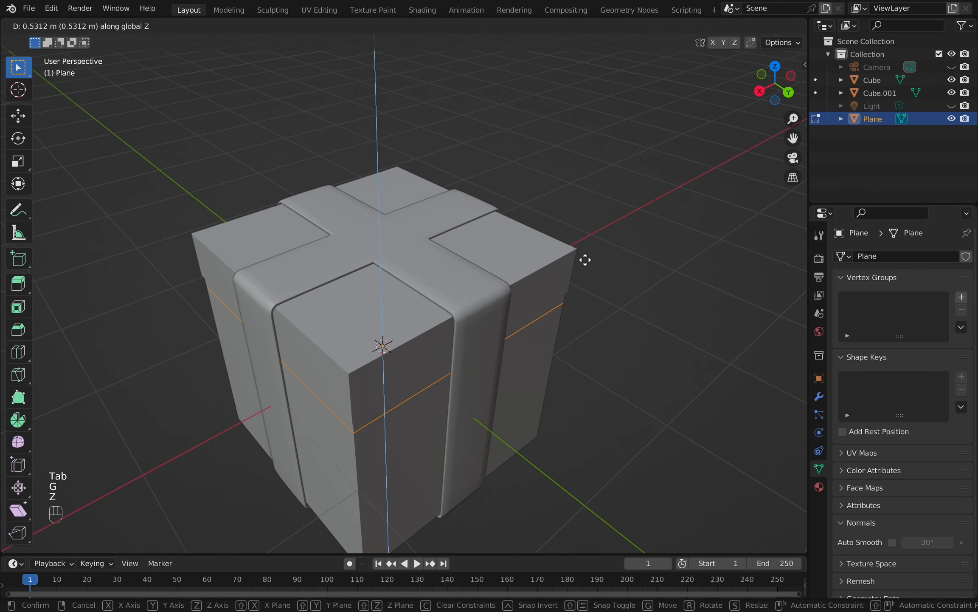
click(587, 206)
Scale the raised plane along X into a strip narrower than the ribbon underneath it.
key(s)
key(x)
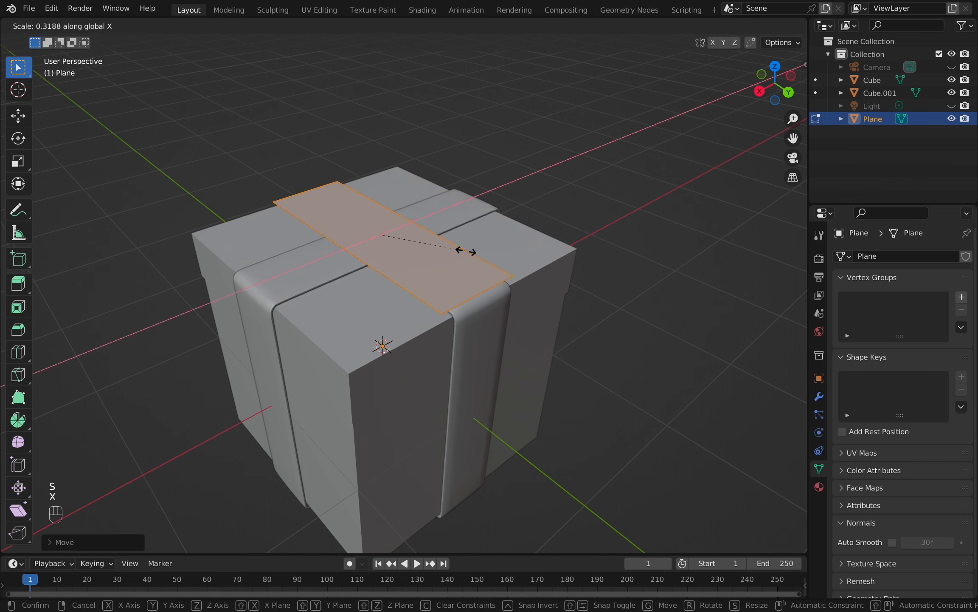
click(428, 246)
middle_drag(442, 271, 434, 291)
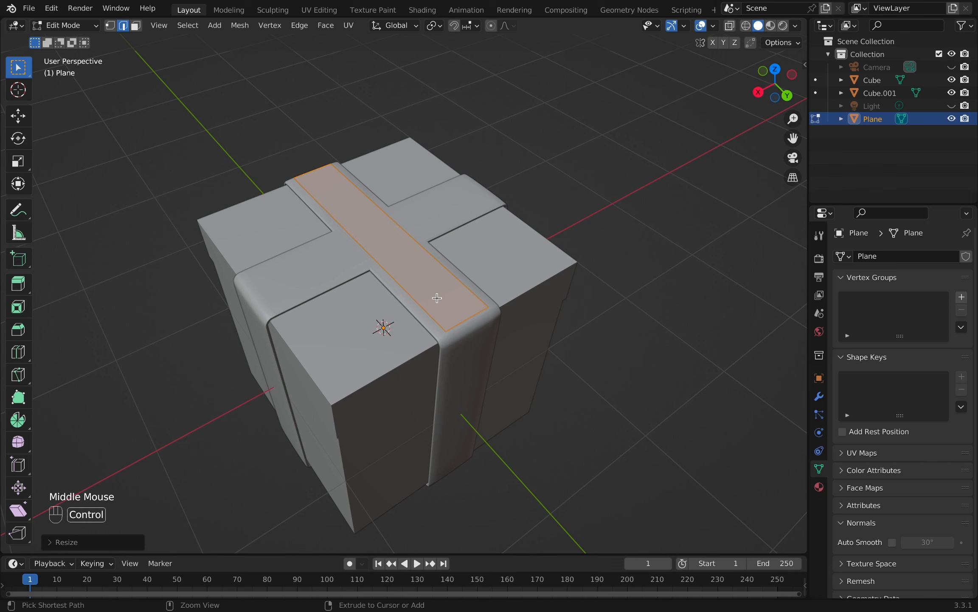
Add one centred lengthwise loop cut and three evenly spaced crosswise loop cuts to the strip.
key(ctrl+r)
click(461, 314)
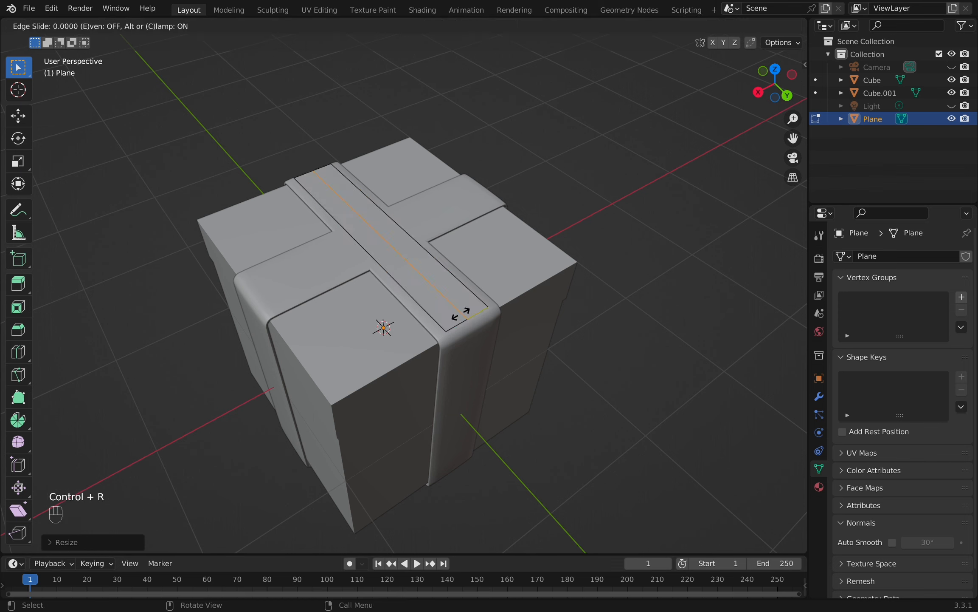
right_click(416, 264)
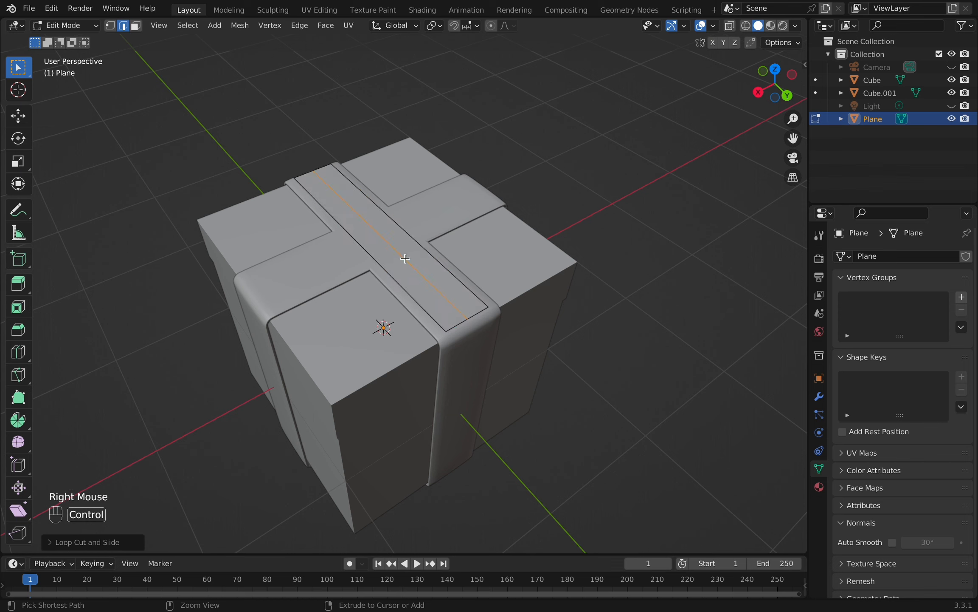
key(ctrl+r)
scroll(405, 258, up, 2)
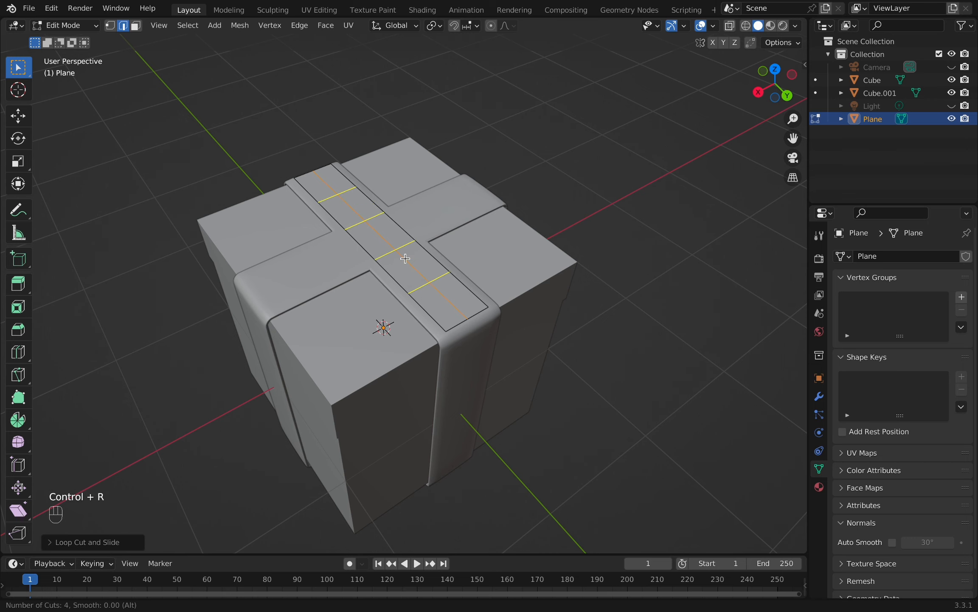
scroll(406, 258, down, 1)
click(406, 258)
right_click(406, 258)
middle_drag(425, 283, 440, 263)
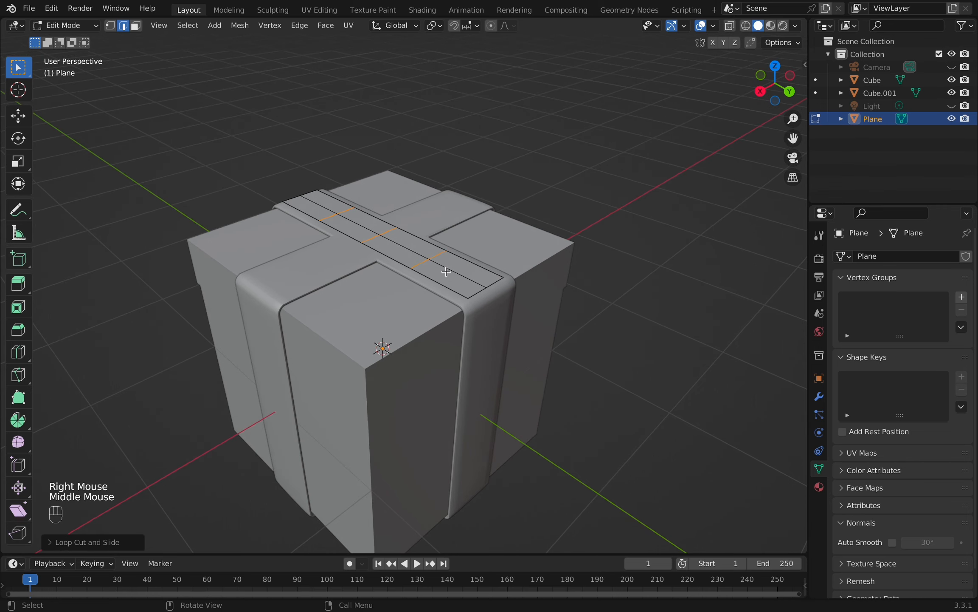
Extrude the whole strip upward about 0.043 m, and bevel all its edges about 0.006 m wide with one segment.
key(a)
scroll(447, 287, up, 2)
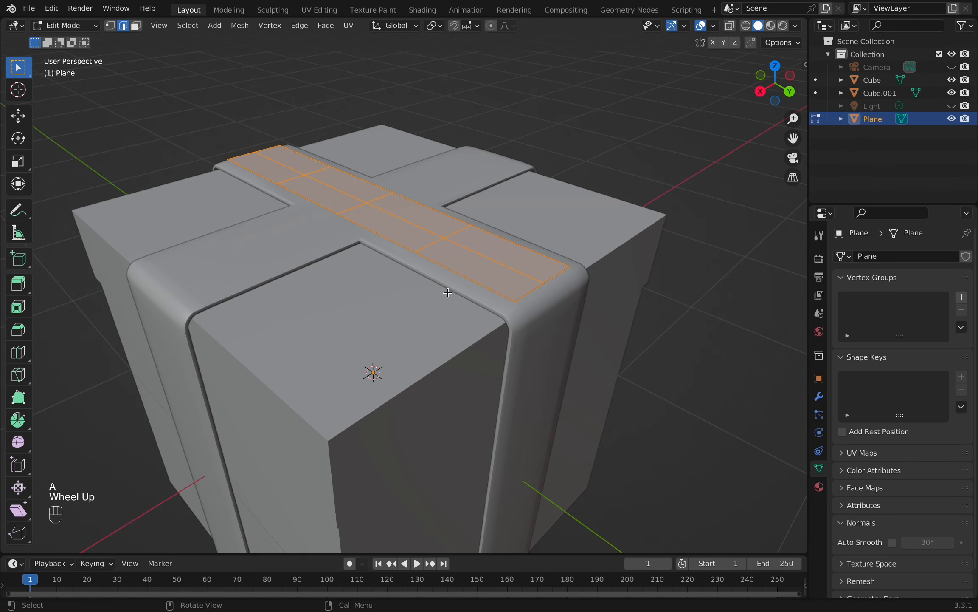
key(e)
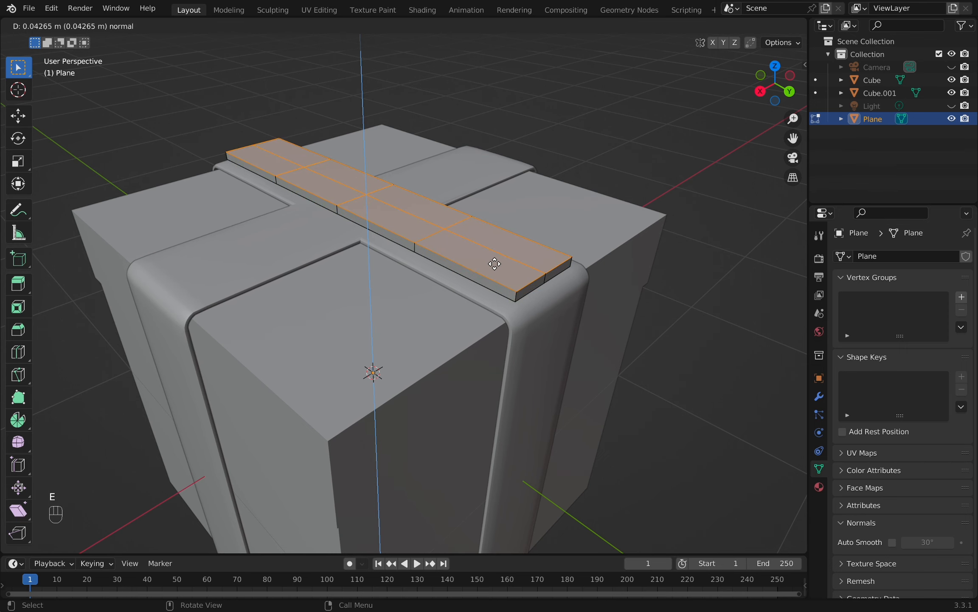
click(494, 265)
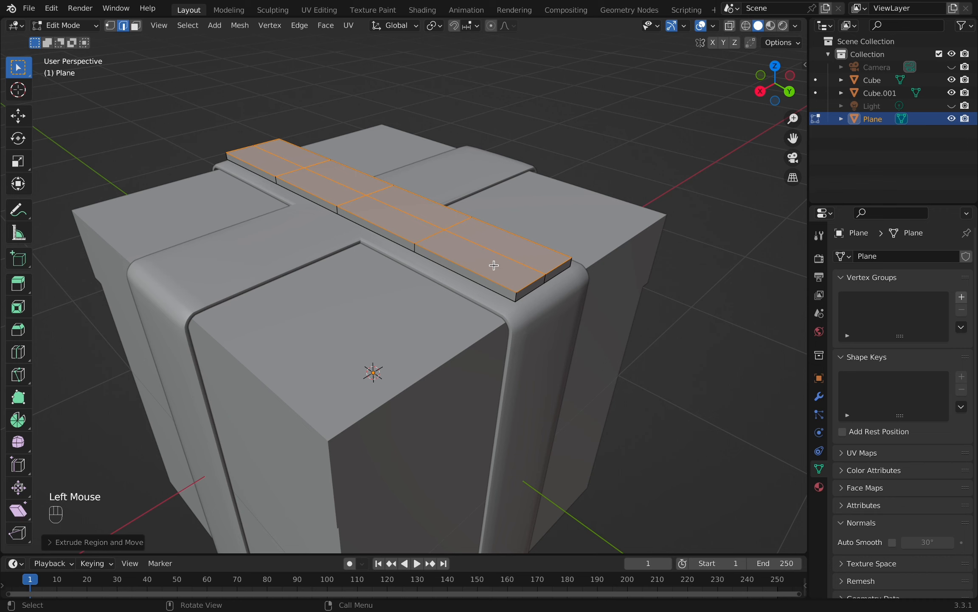
key(a)
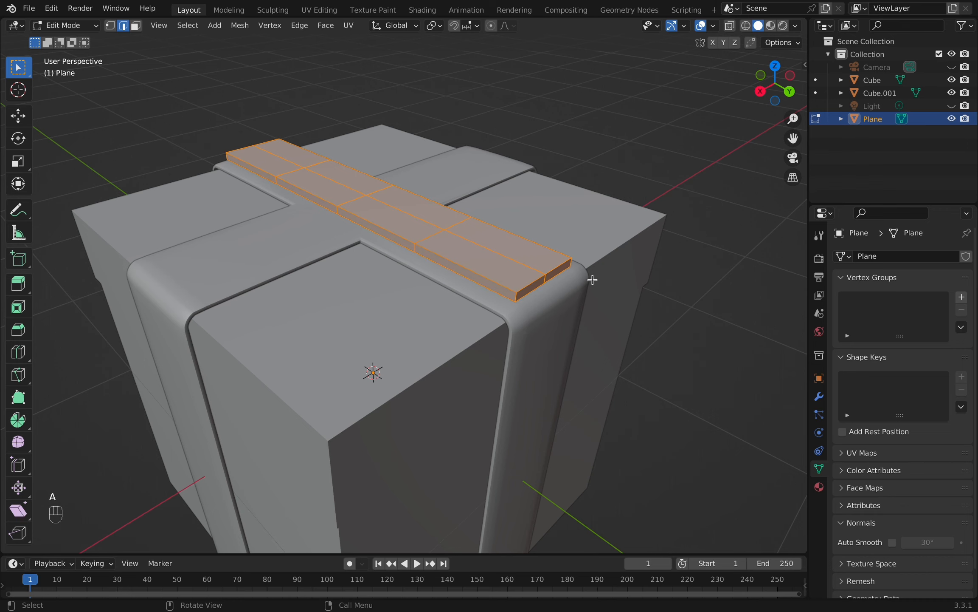
key(ctrl+b)
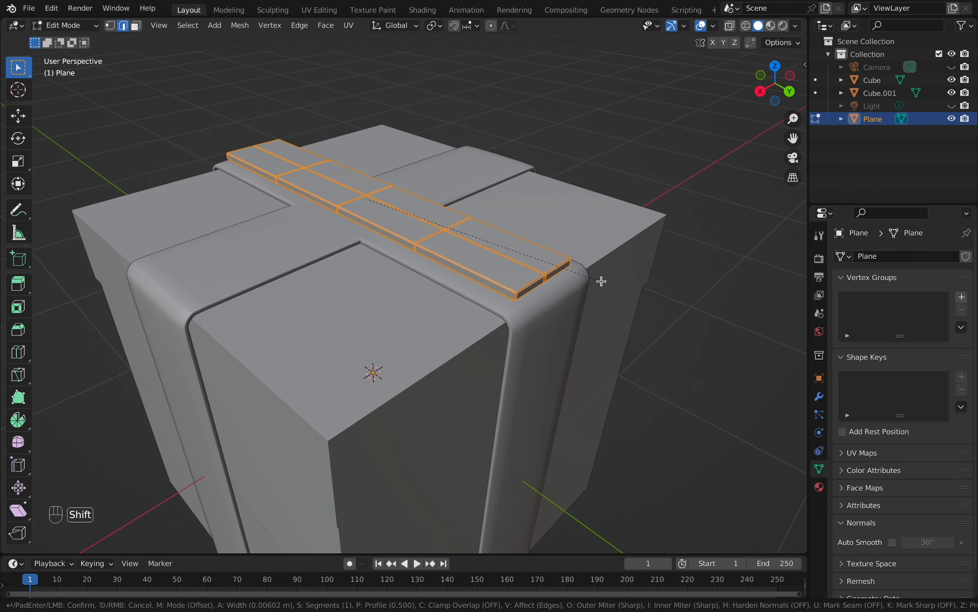
shift+click(600, 282)
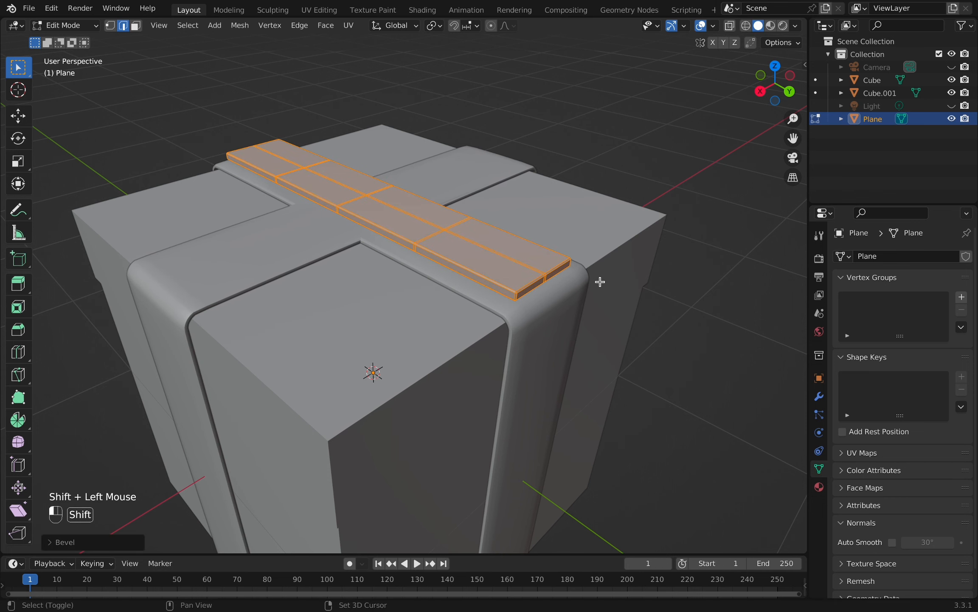
Add a Subdivision Surface modifier with viewport level 2 to the strip and shade the object smooth.
click(819, 396)
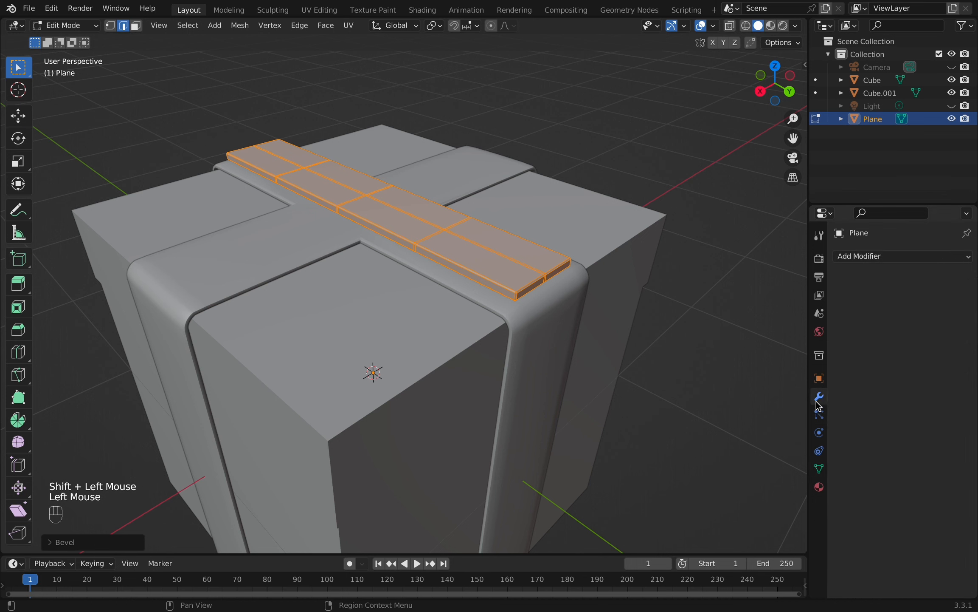
click(894, 257)
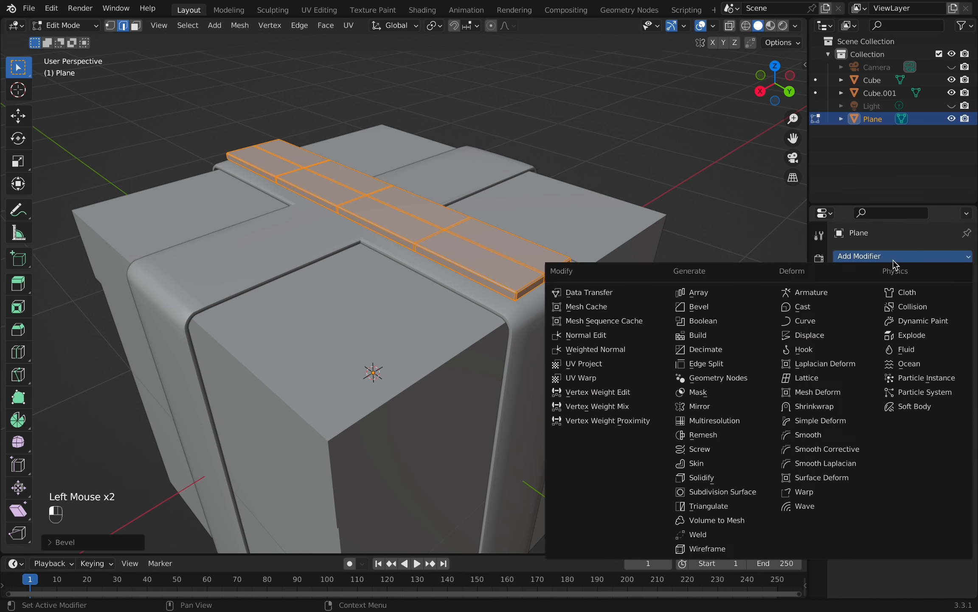
click(733, 493)
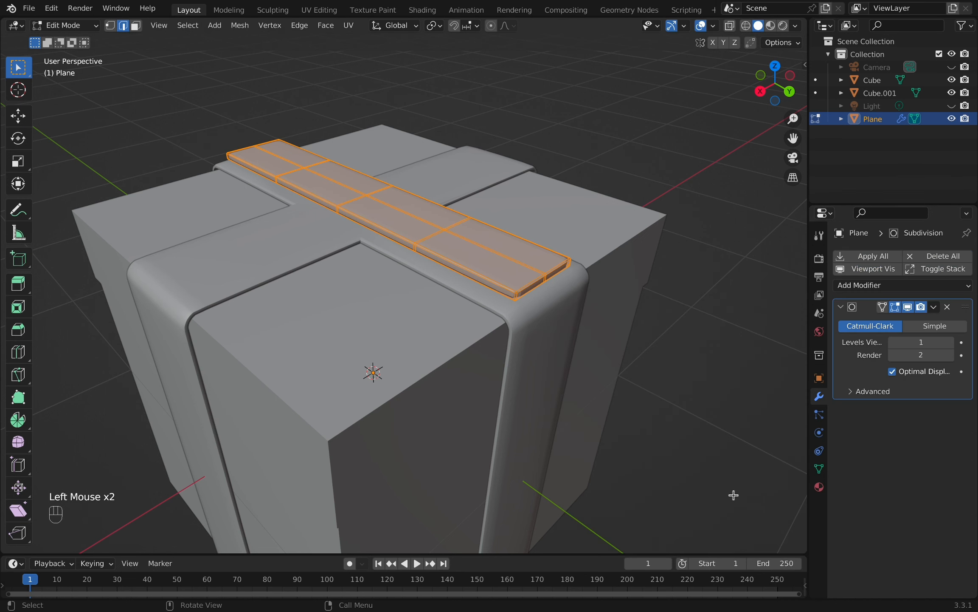
click(950, 342)
middle_drag(611, 392, 582, 403)
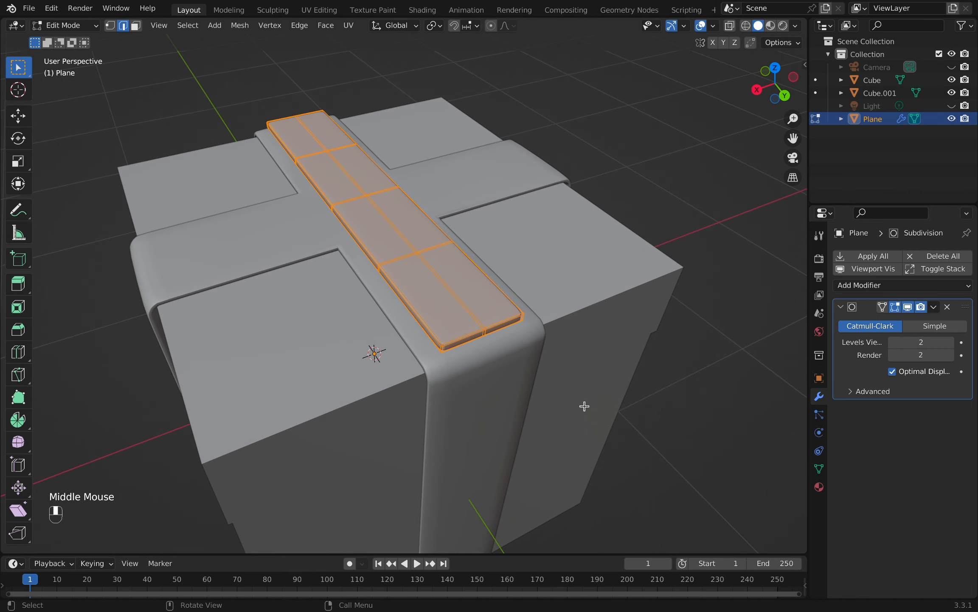
key(Tab)
right_click(674, 213)
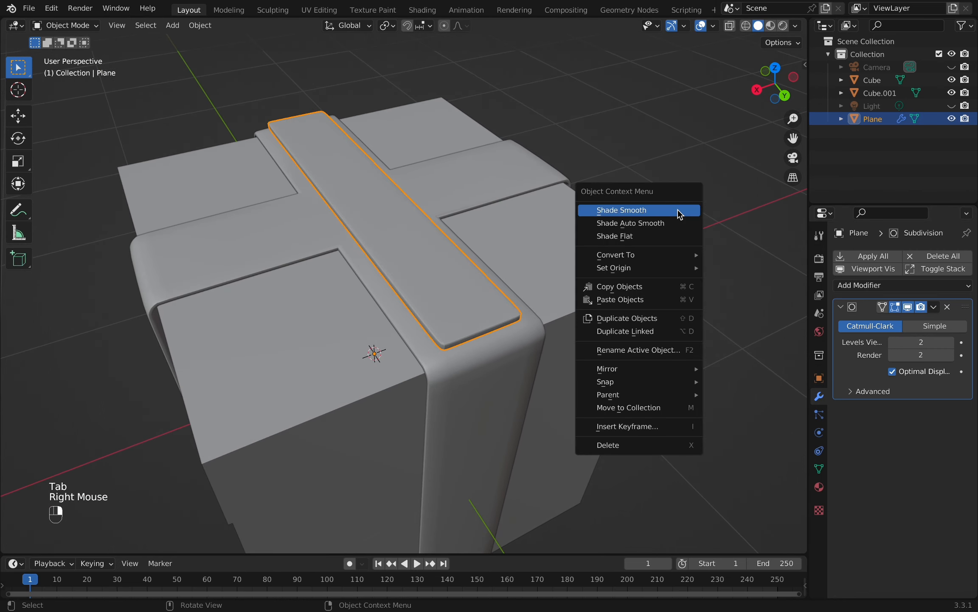
click(679, 210)
middle_drag(678, 210, 608, 293)
In top view with X-ray on, move the middle vertices of the strip's +Y end inward along Y to form a V-notch.
key(Tab)
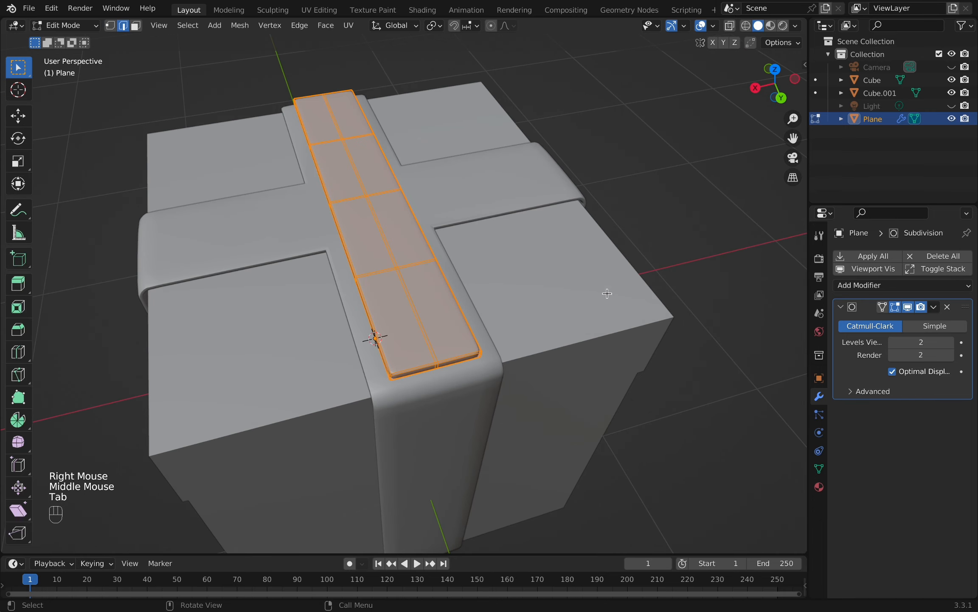
key(1)
key(grave)
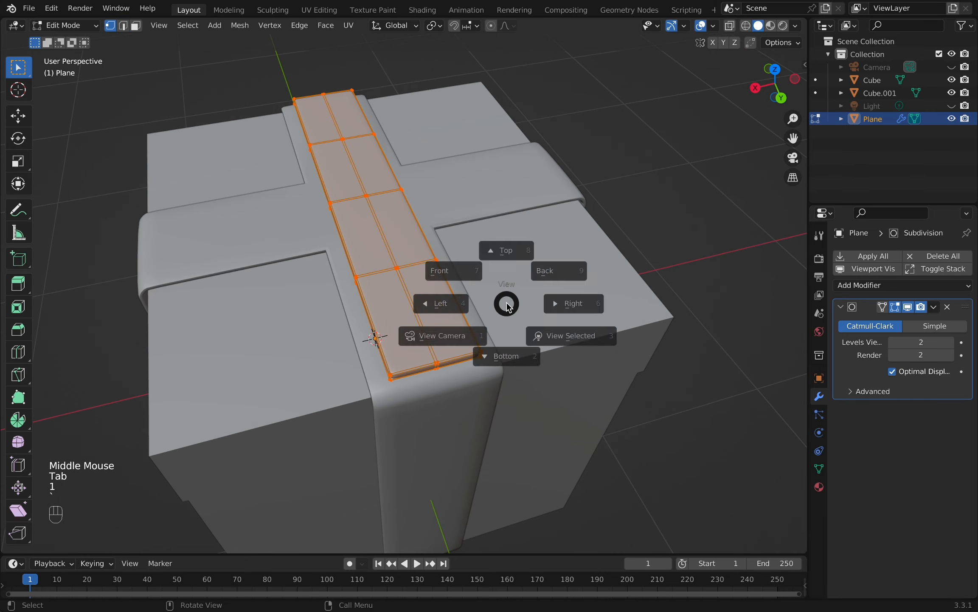
click(506, 238)
scroll(495, 267, up, 3)
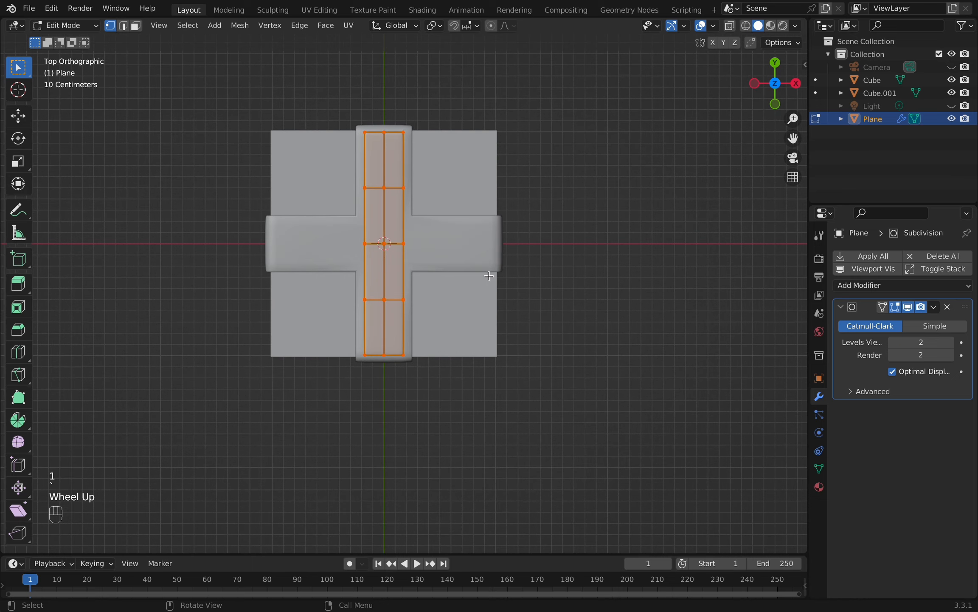
shift+middle_drag(485, 279, 565, 360)
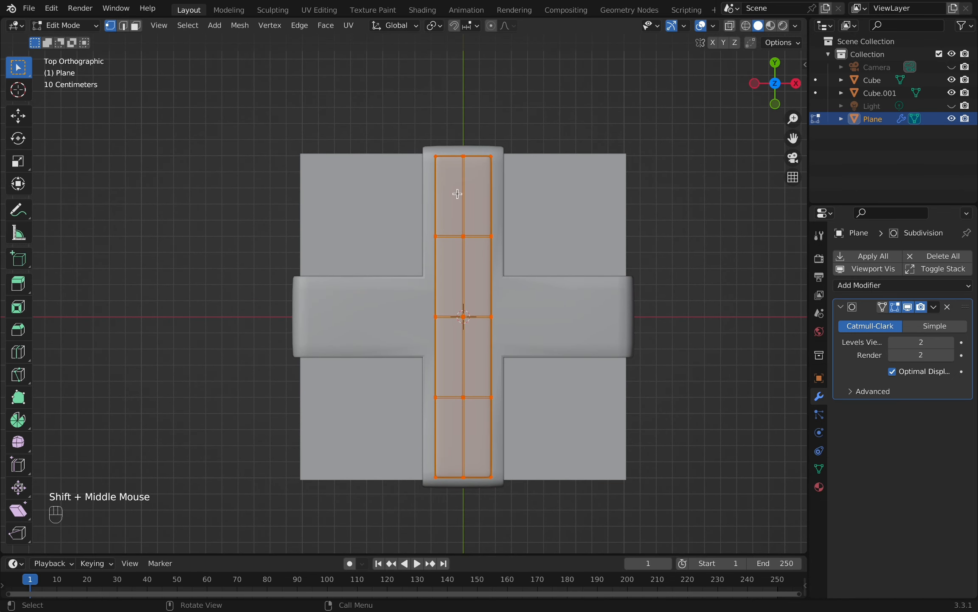
drag(456, 141, 458, 148)
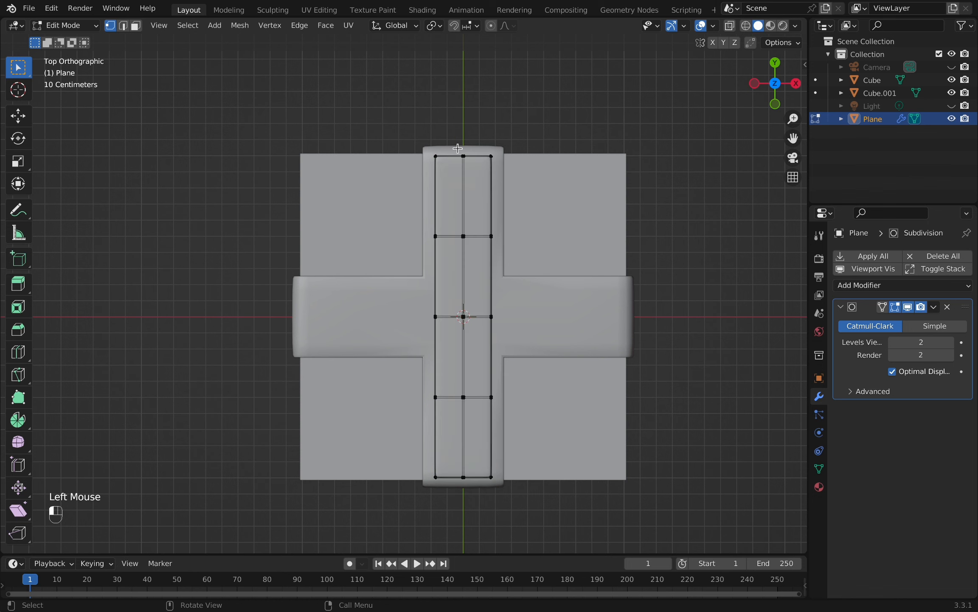
key(alt+z)
click(474, 170)
key(g)
key(y)
click(525, 194)
Shift the notch and both corner vertices at the strip's +Y end slightly so the ribbon tip looks uneven.
drag(455, 143, 505, 188)
key(g)
click(510, 194)
drag(415, 142, 449, 174)
key(g)
click(450, 179)
Move the three intermediate vertex groups on the strip's +X edge slightly toward -Y to make that side irregular.
drag(479, 221, 499, 258)
key(g)
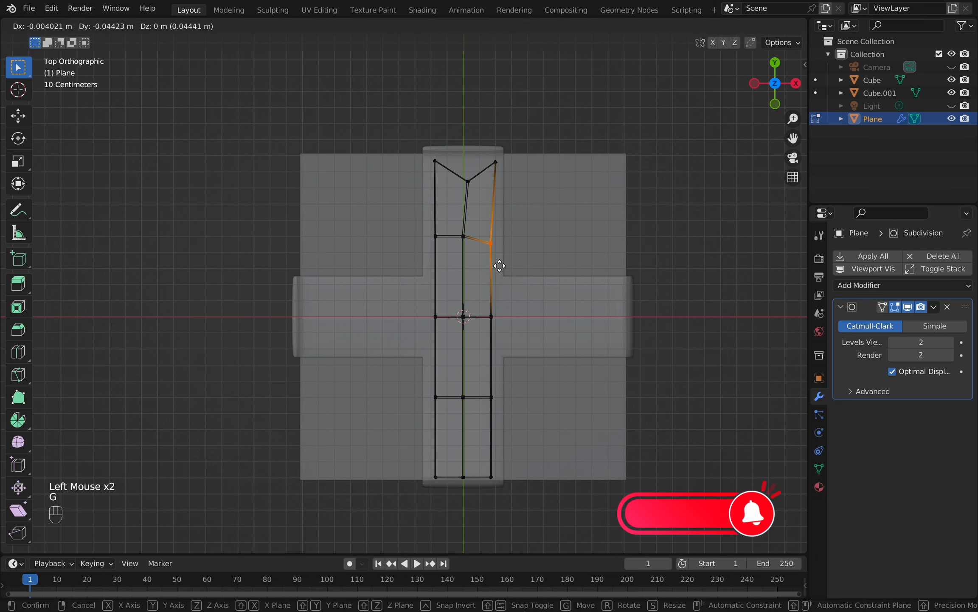
click(498, 264)
drag(479, 297, 503, 335)
key(g)
click(500, 341)
drag(480, 380, 502, 407)
key(g)
click(501, 411)
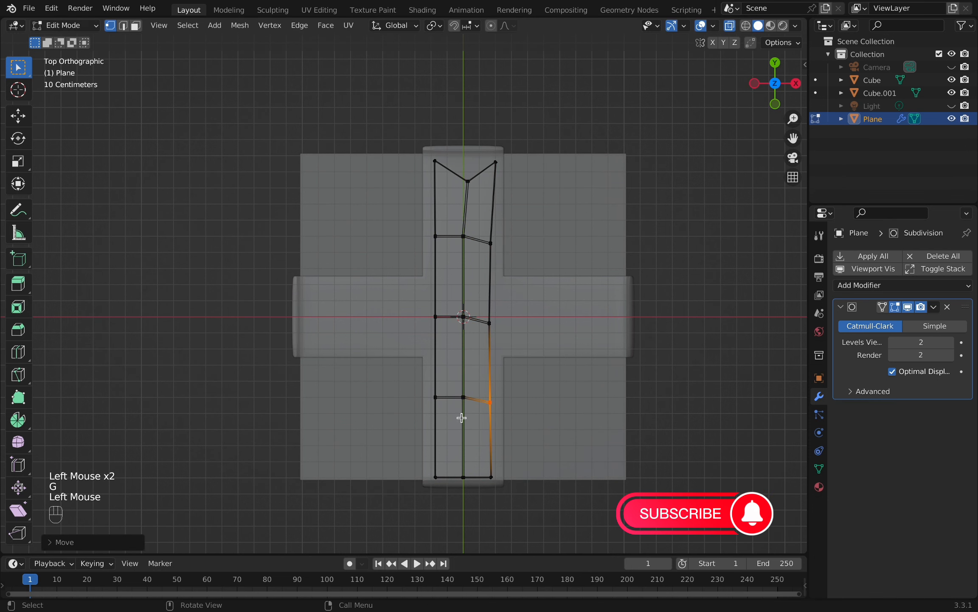
Notch the strip's -Y end by moving its middle vertices inward along Y, and shift the notch and -X corner outward.
drag(457, 466, 517, 502)
click(526, 477)
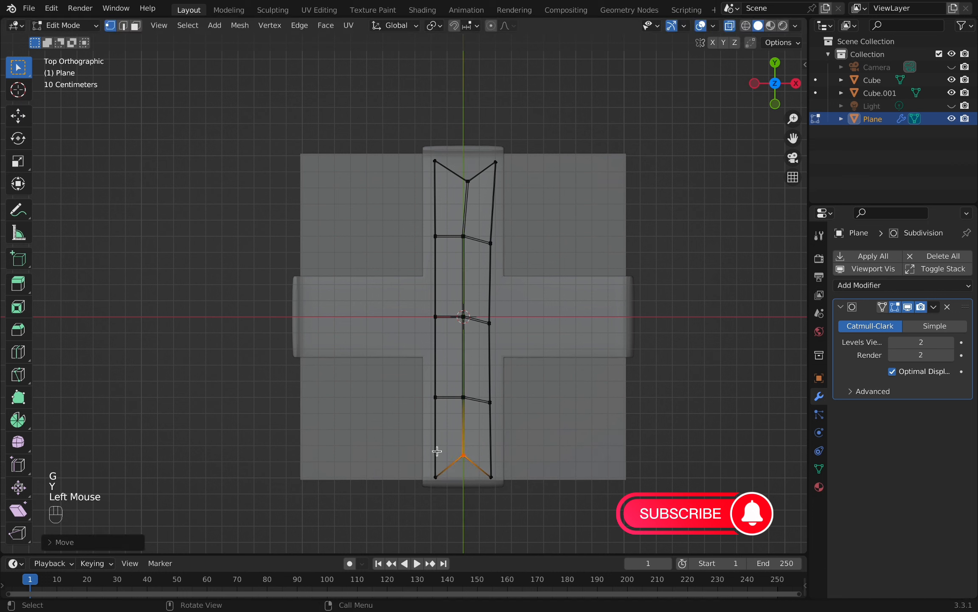
drag(427, 435, 469, 499)
key(g)
click(463, 499)
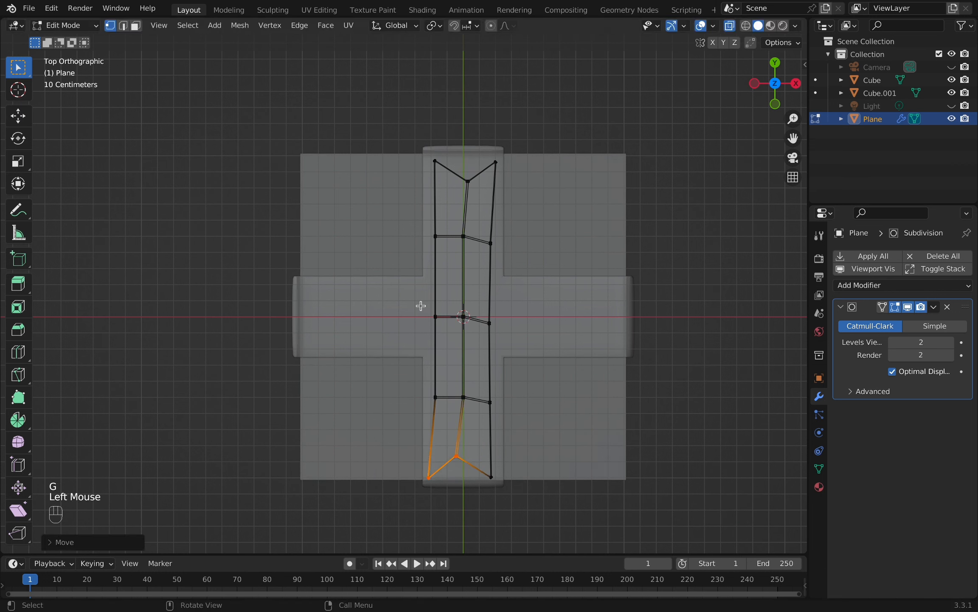
Nudge the three intermediate vertex groups on the strip's -X edge to make that side irregular, and turn X-ray off.
drag(421, 304, 438, 335)
key(g)
click(439, 341)
drag(423, 383, 440, 416)
key(g)
click(441, 419)
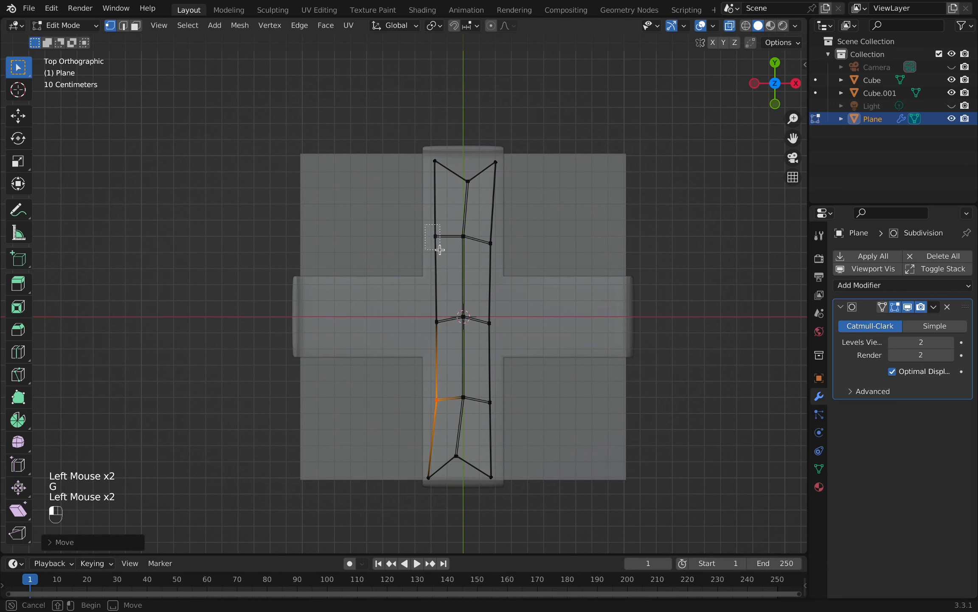
click(442, 250)
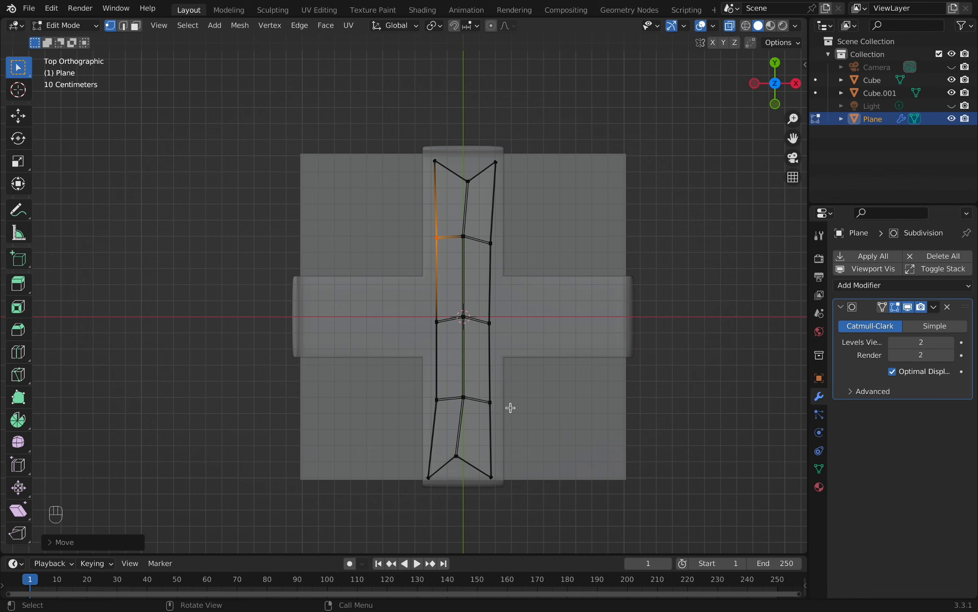
key(alt+z)
Duplicate the entire strip in place, rotate the copy 90° about the Z axis, and return to Object Mode.
key(a)
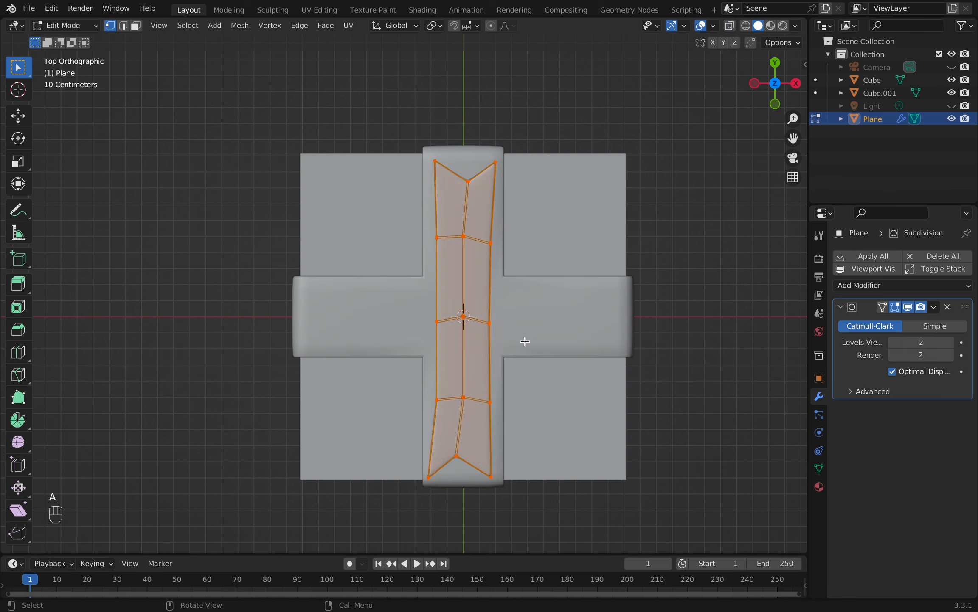
key(shift+d)
right_click(586, 322)
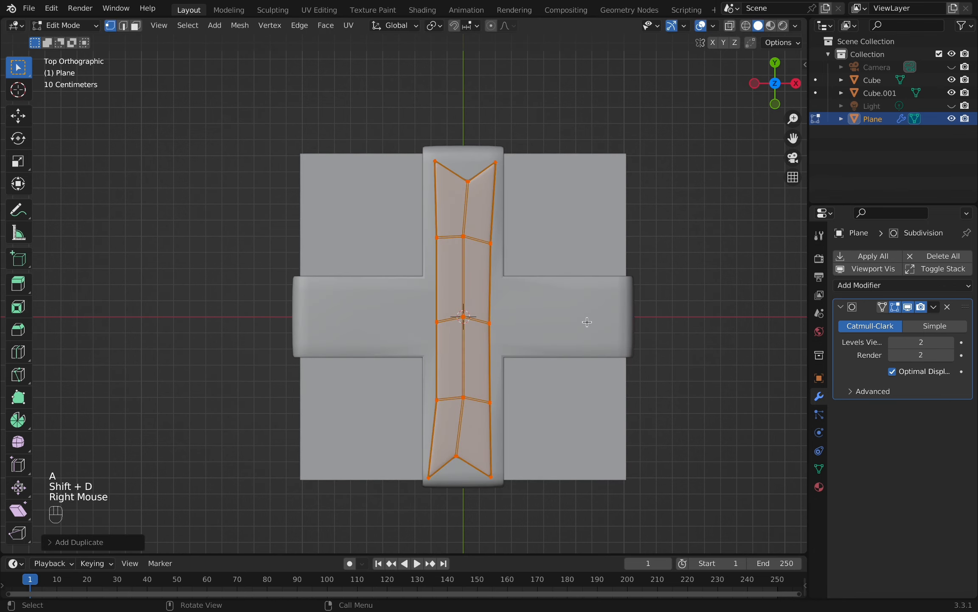
key(r)
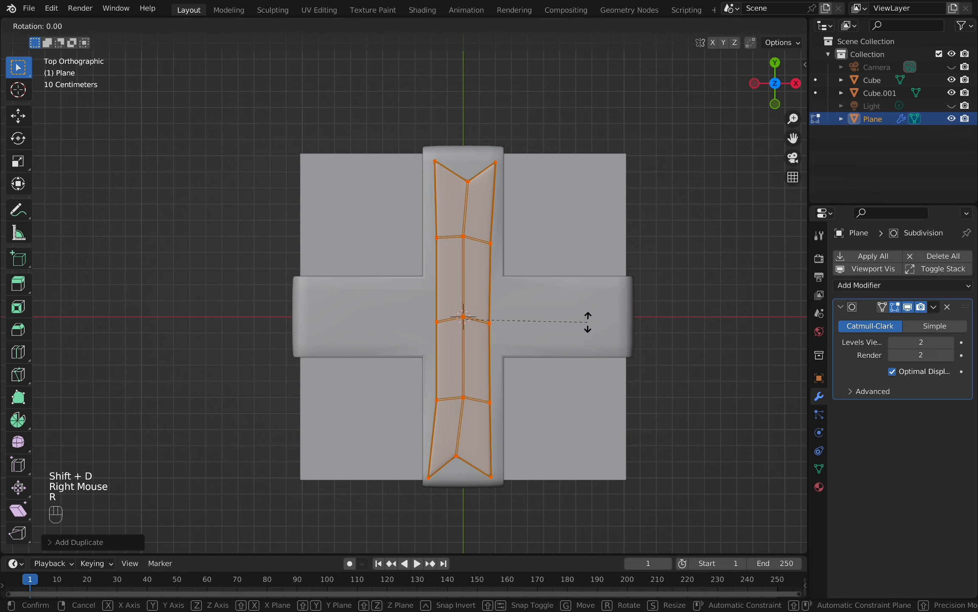
key(z)
key(9)
key(0)
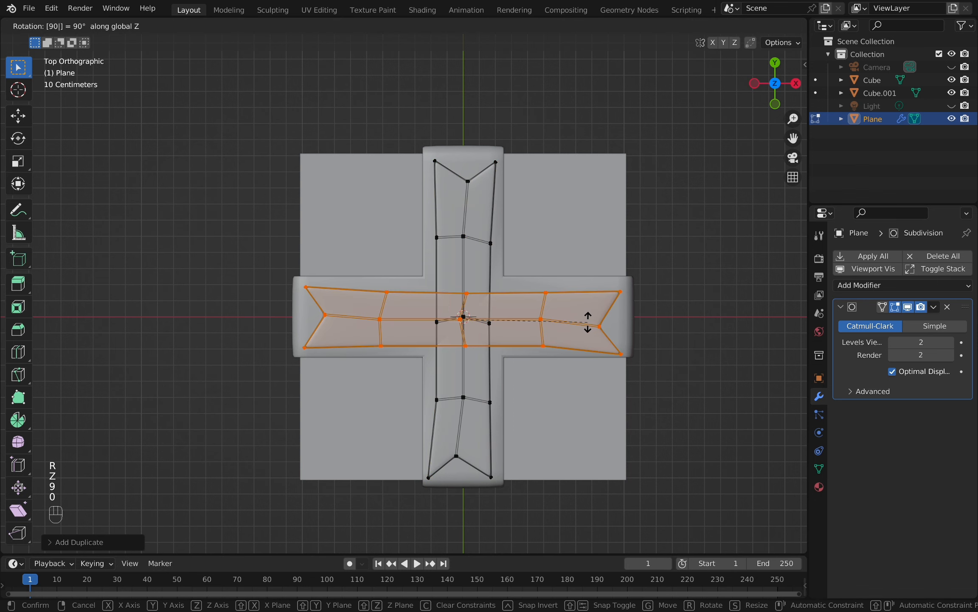
click(588, 323)
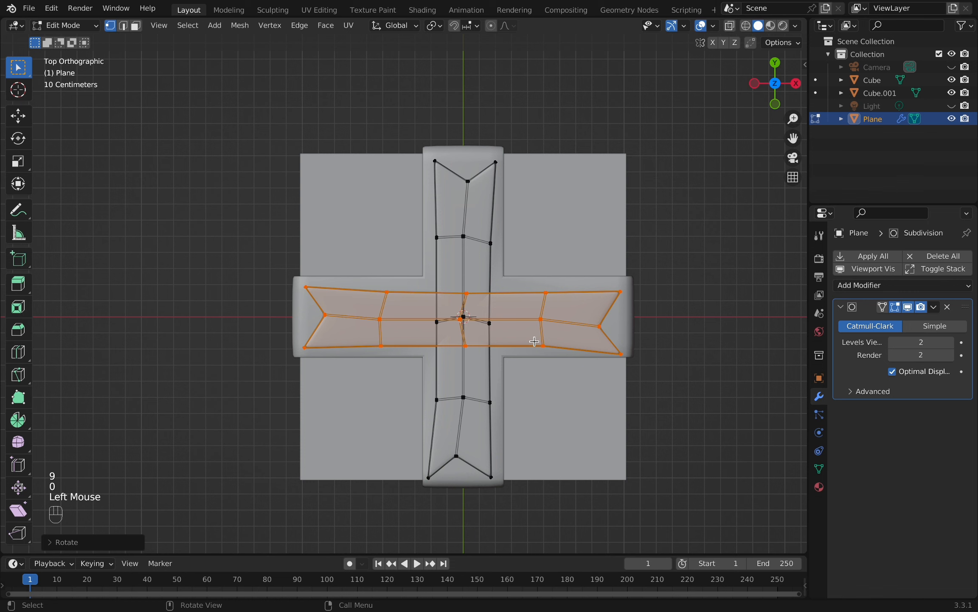
key(Tab)
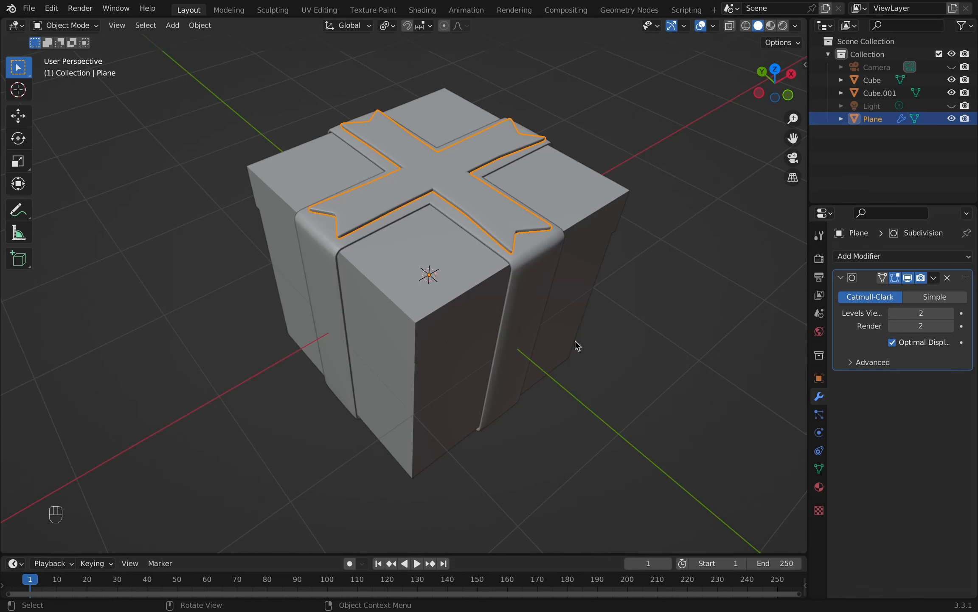
Add a plane mesh and raise it in Edit Mode about 1.1 m along Z, just above the ribbon strips.
key(shift+a)
mouse_move(576, 344)
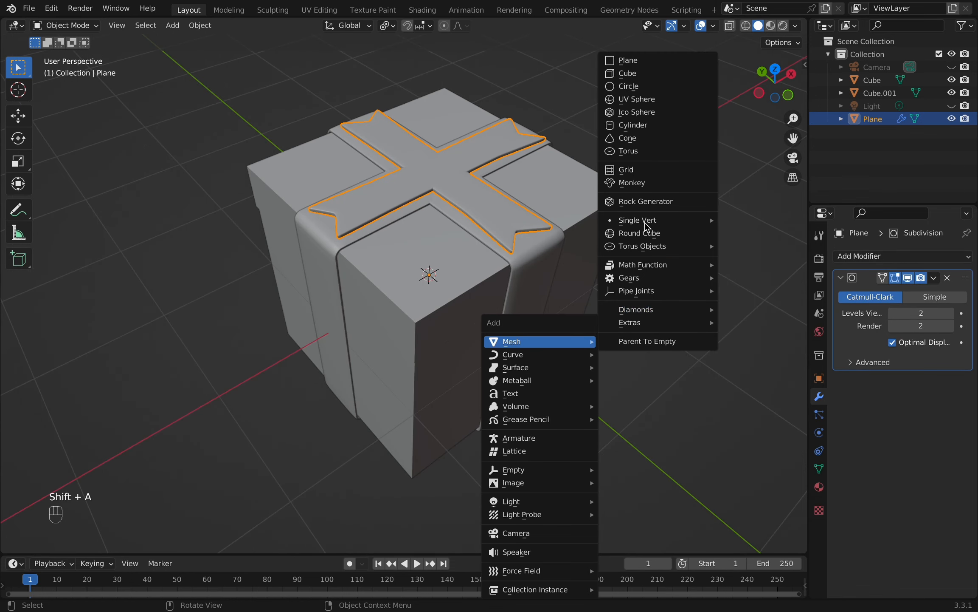
click(659, 61)
key(Tab)
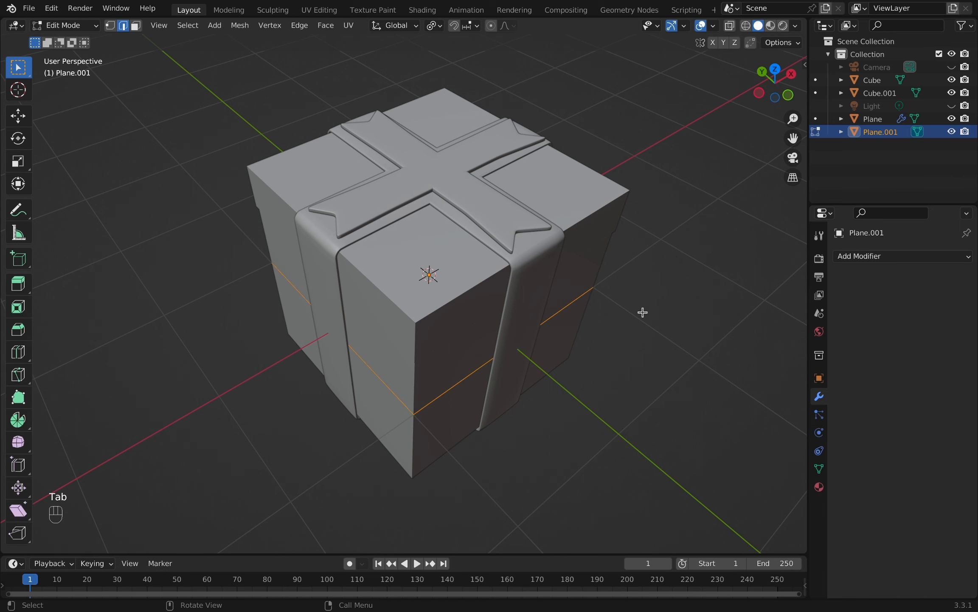
key(g)
key(z)
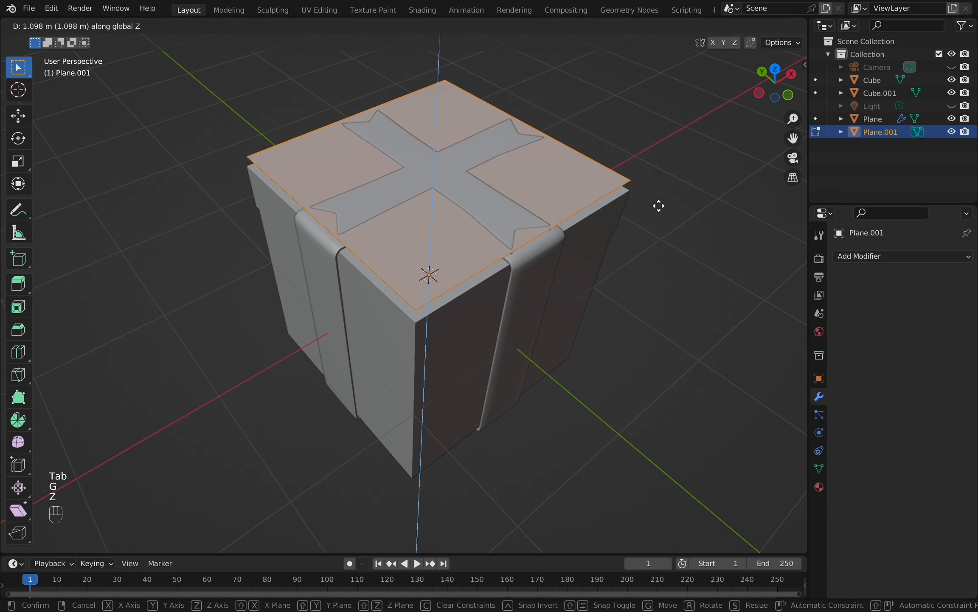
key(shift)
shift+click(661, 198)
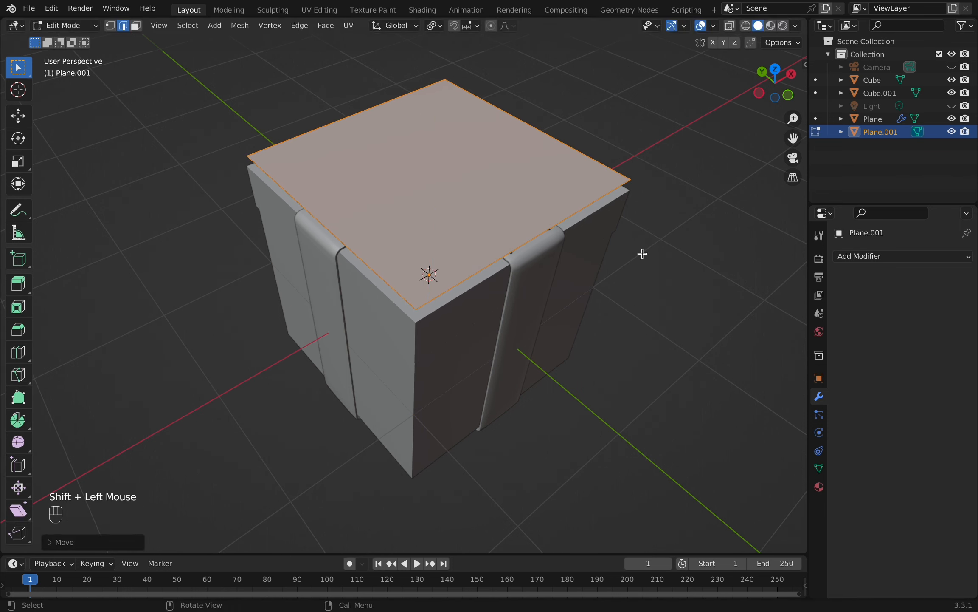
In top view, scale the plane to about 0.18 along X and about 0.51 along Y to form a narrow strip.
key(grave)
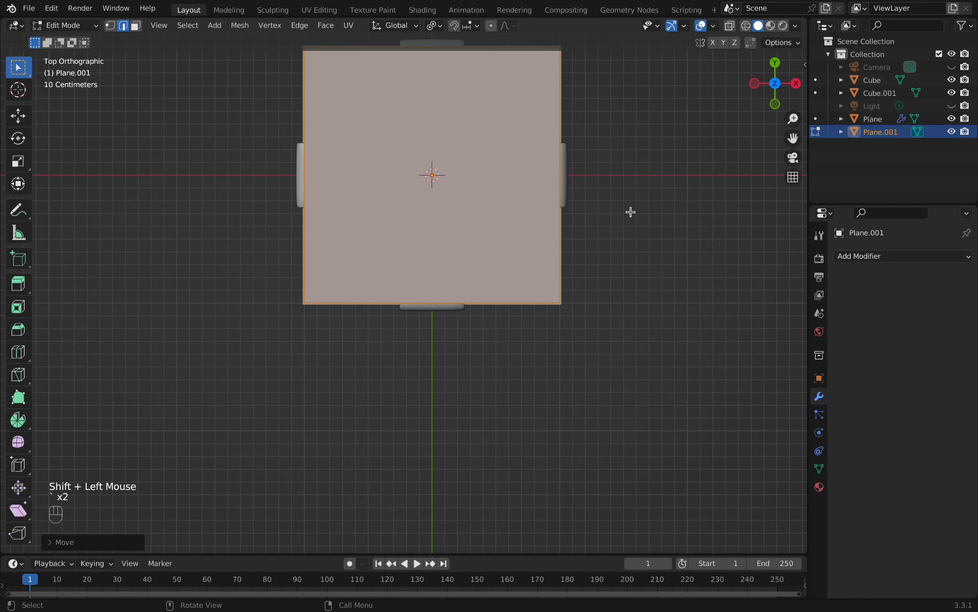
shift+middle_drag(629, 233, 616, 345)
scroll(635, 306, up, 1)
key(s)
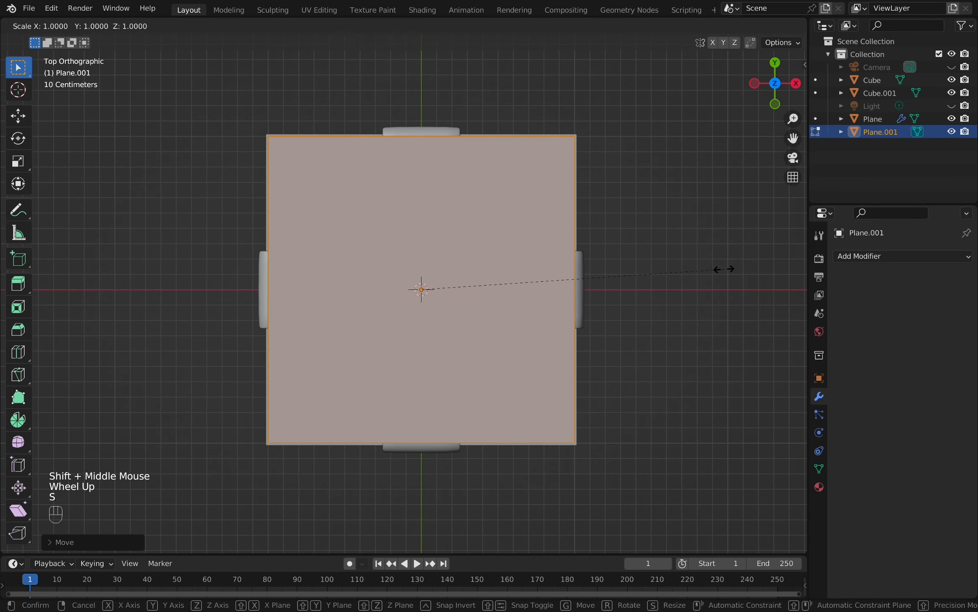
key(x)
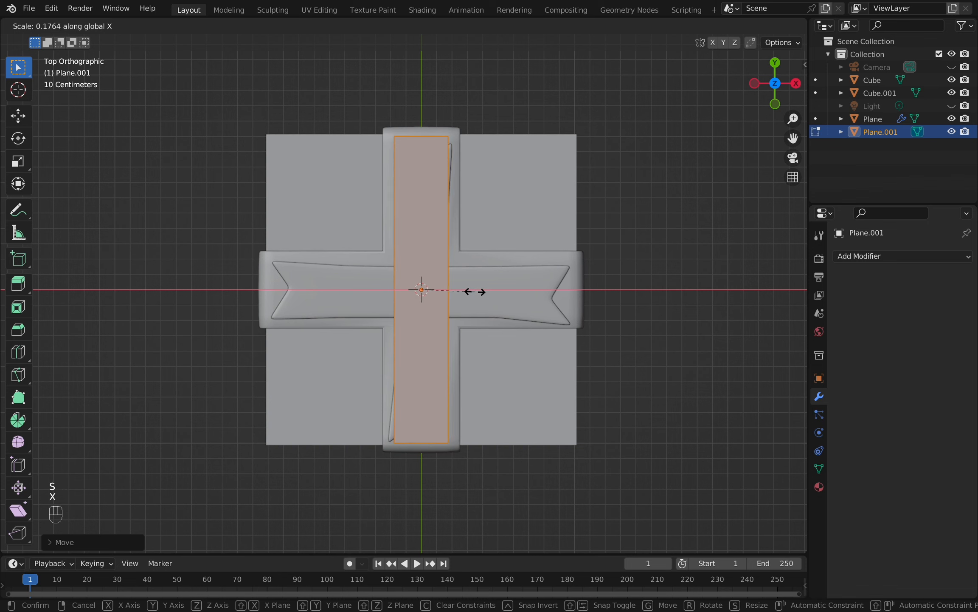
click(476, 292)
key(s)
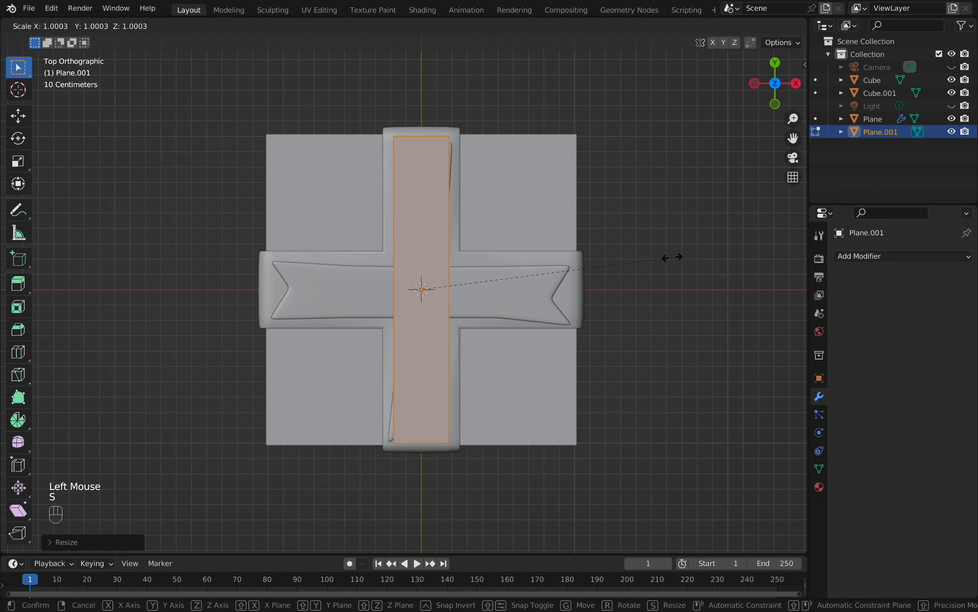
key(y)
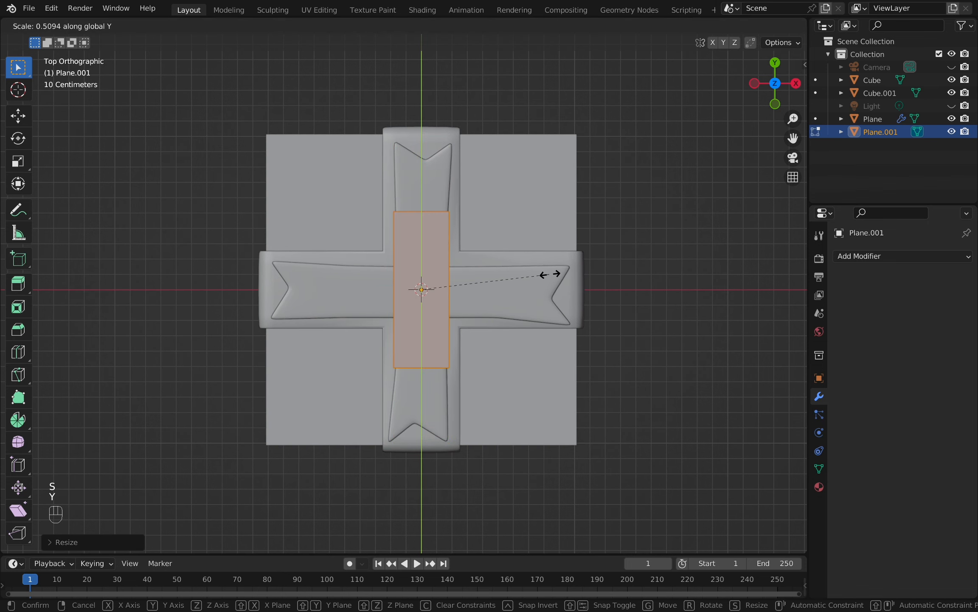
click(550, 274)
Add a centred loop cut across the strip's length and scale it along X to pinch a narrow waist.
key(shift+ctrl+r)
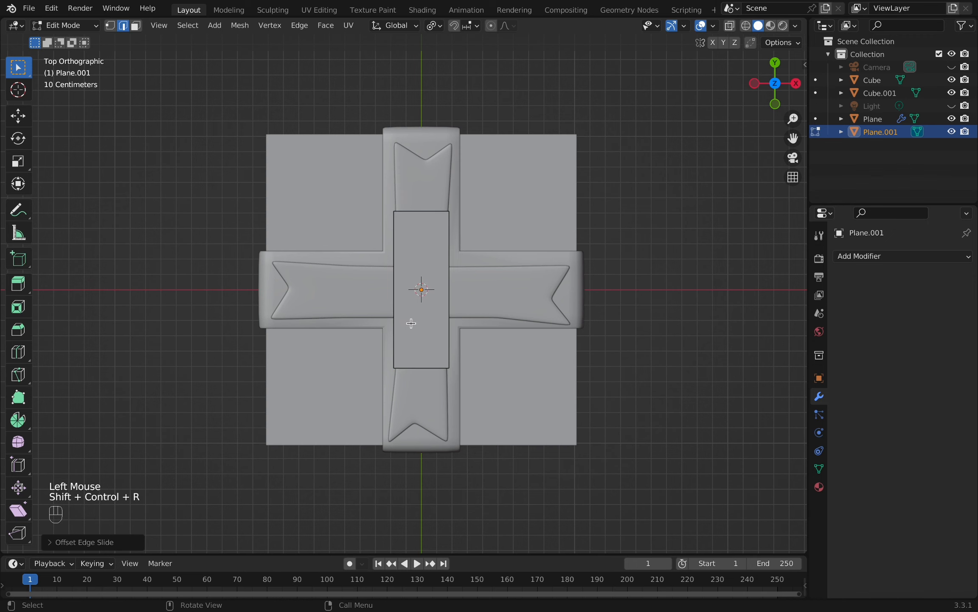
key(ctrl+r)
click(436, 280)
right_click(436, 280)
key(s)
key(x)
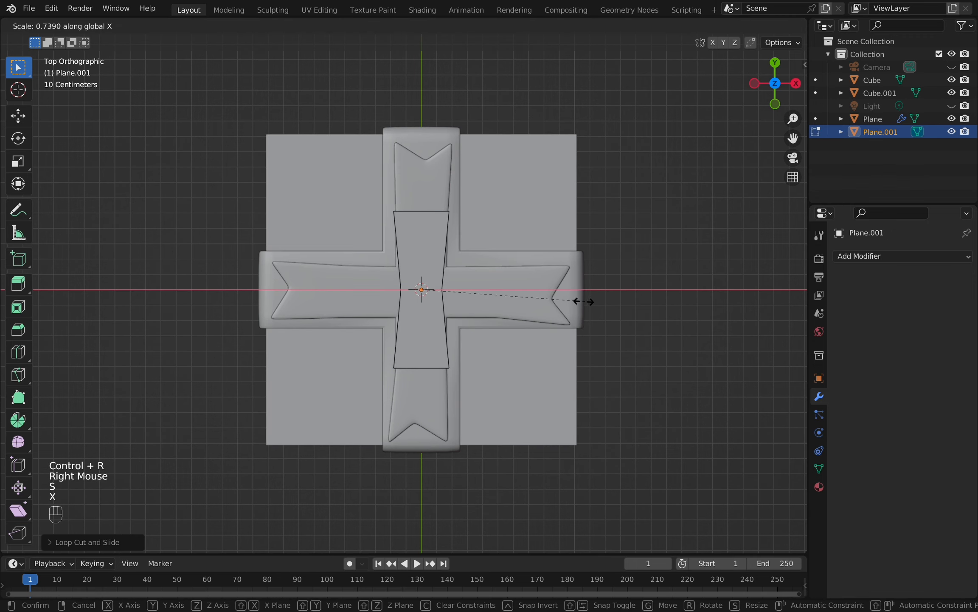
click(454, 292)
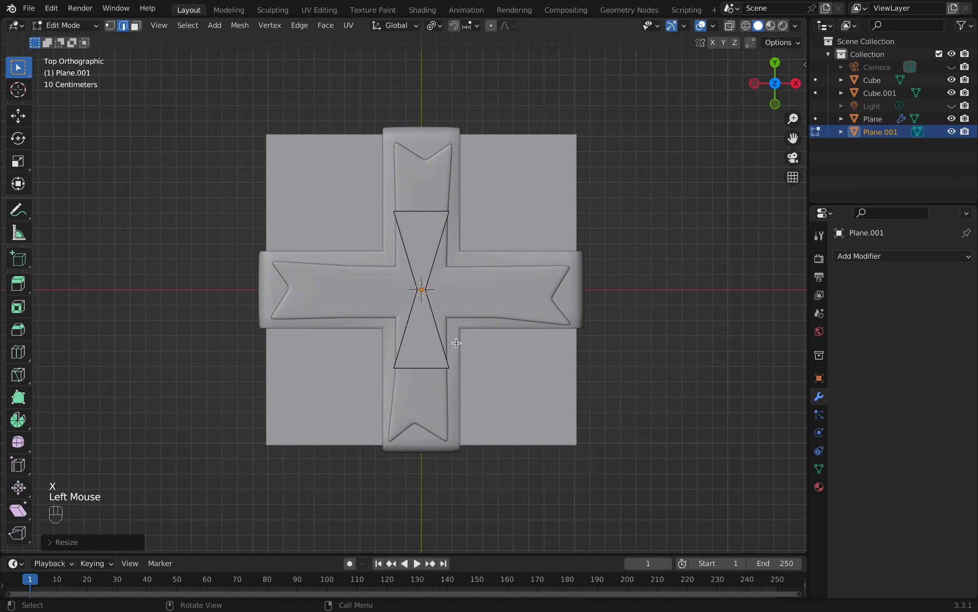
Delete the two -Y end vertices so only the strip's +Y half remains.
key(1)
drag(371, 356, 552, 386)
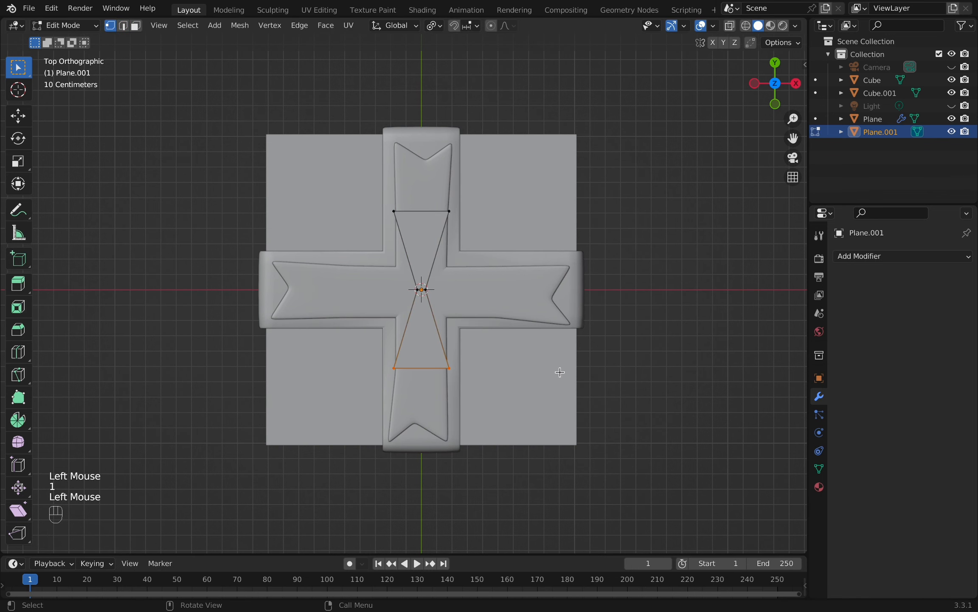
key(x)
click(592, 368)
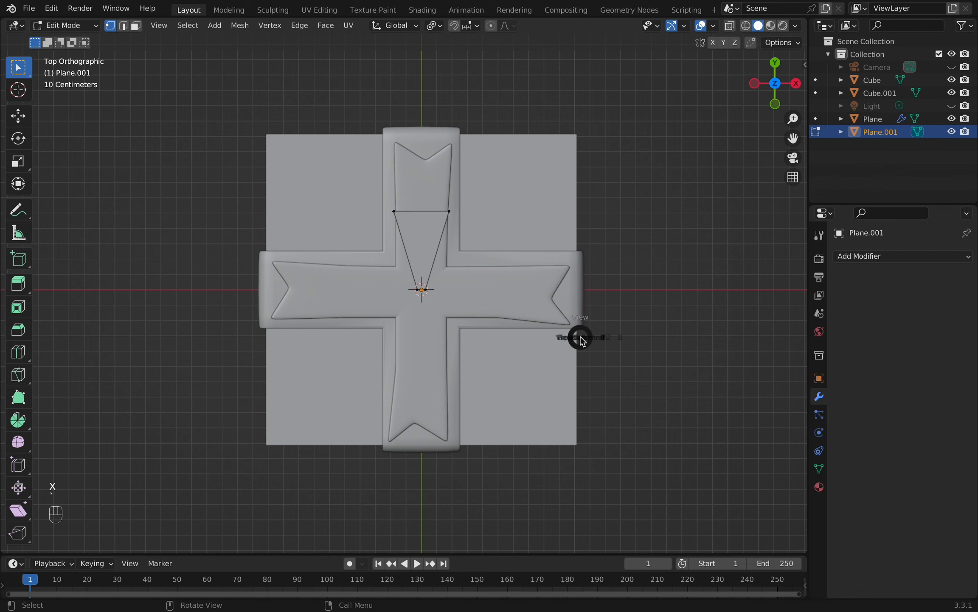
In right view, select the strip's +Y end vertices and move them slightly outward along Y.
click(670, 340)
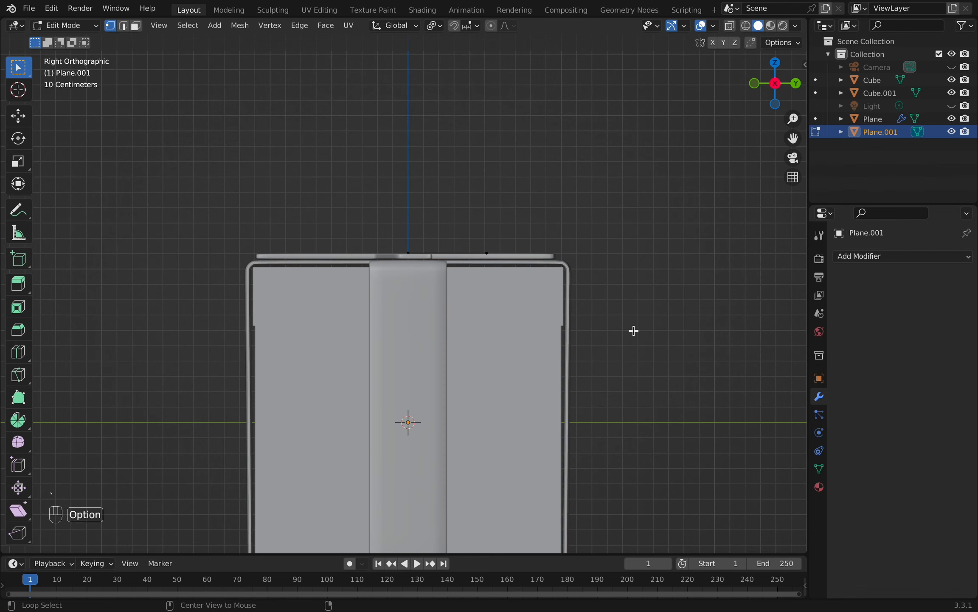
key(alt+z)
drag(466, 239, 498, 276)
key(alt+z)
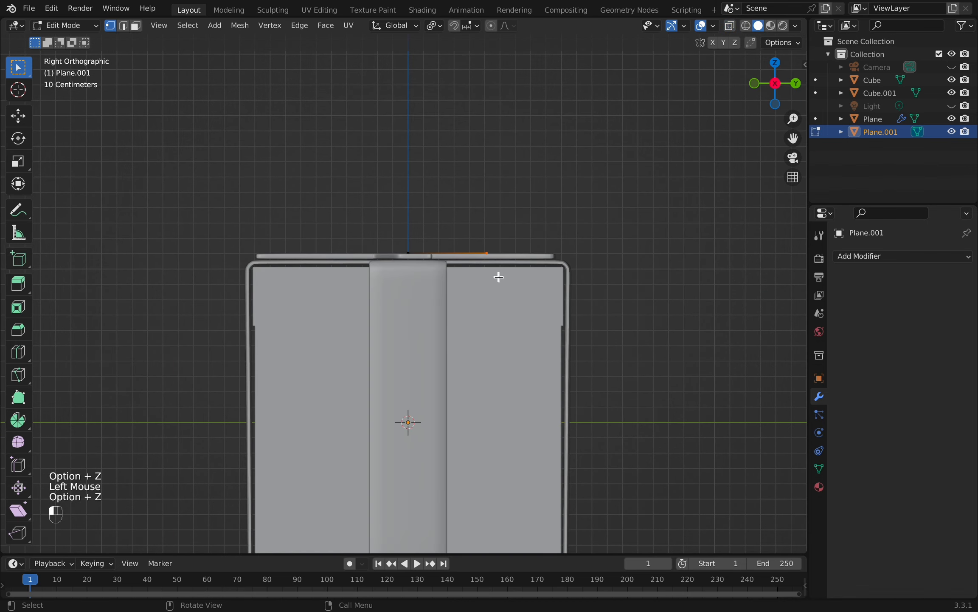
scroll(499, 277, up, 2)
key(g)
key(y)
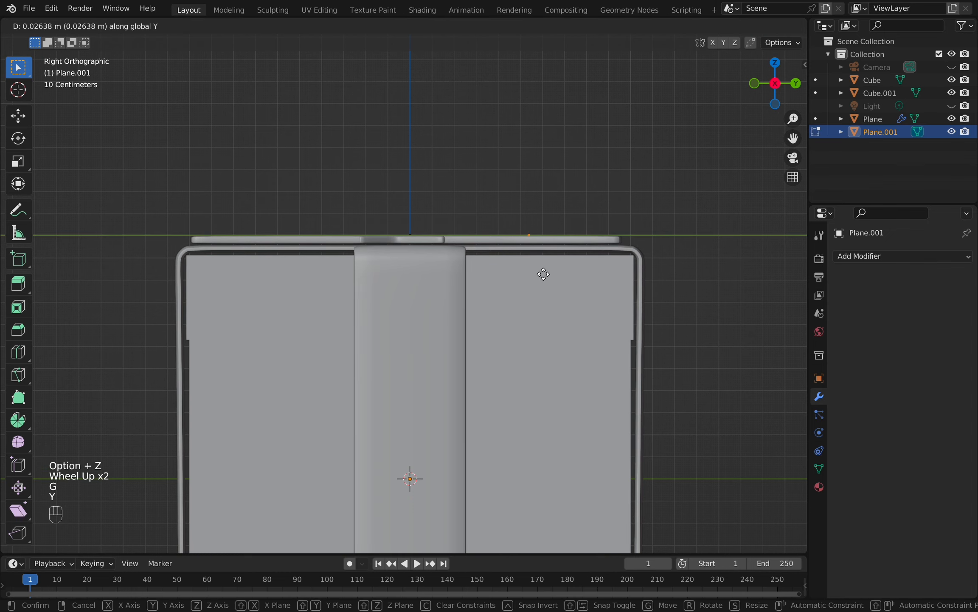
click(559, 276)
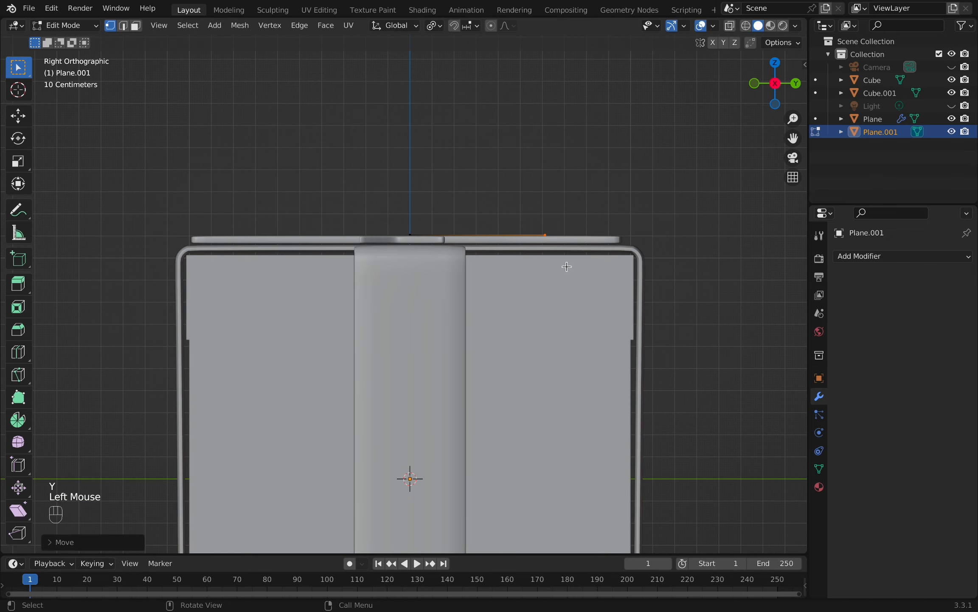
Extrude the strip's +Y end edge repeatedly in short segments, curving up, over and back down to the centre to form a bow loop.
key(e)
click(582, 257)
key(e)
click(589, 227)
key(e)
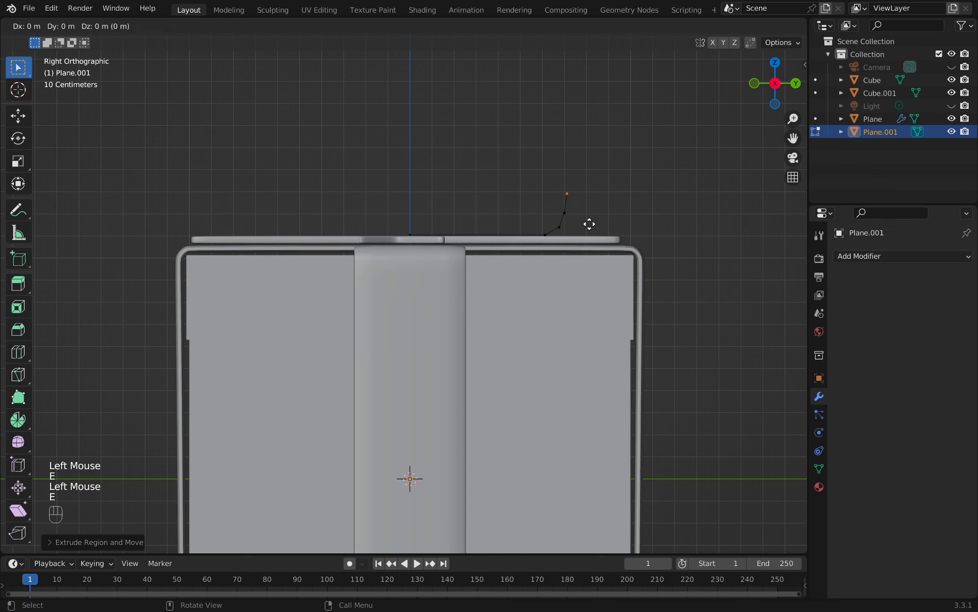
click(579, 208)
key(e)
click(564, 201)
key(e)
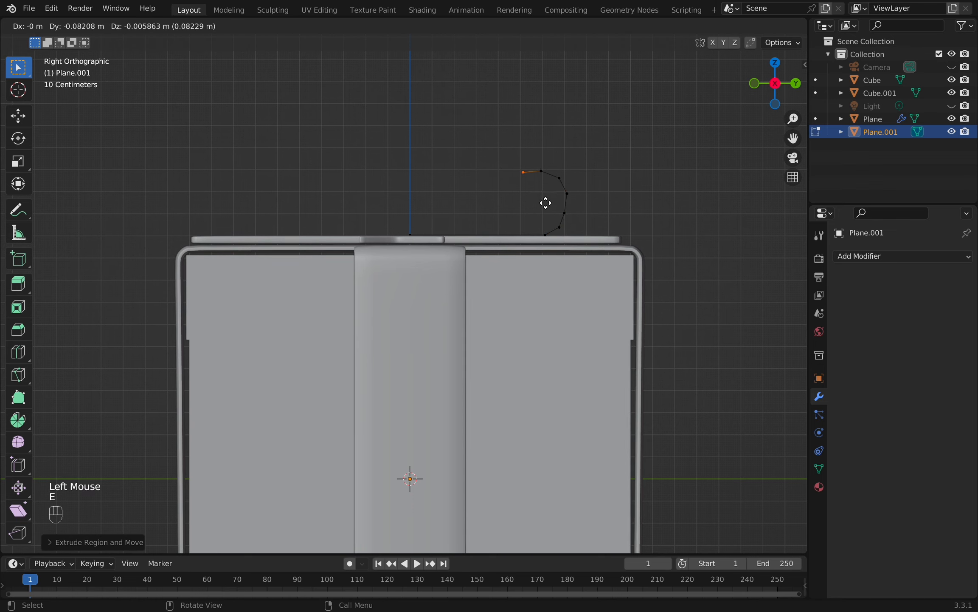
click(544, 202)
key(e)
click(525, 211)
key(e)
click(506, 223)
key(e)
click(470, 248)
key(e)
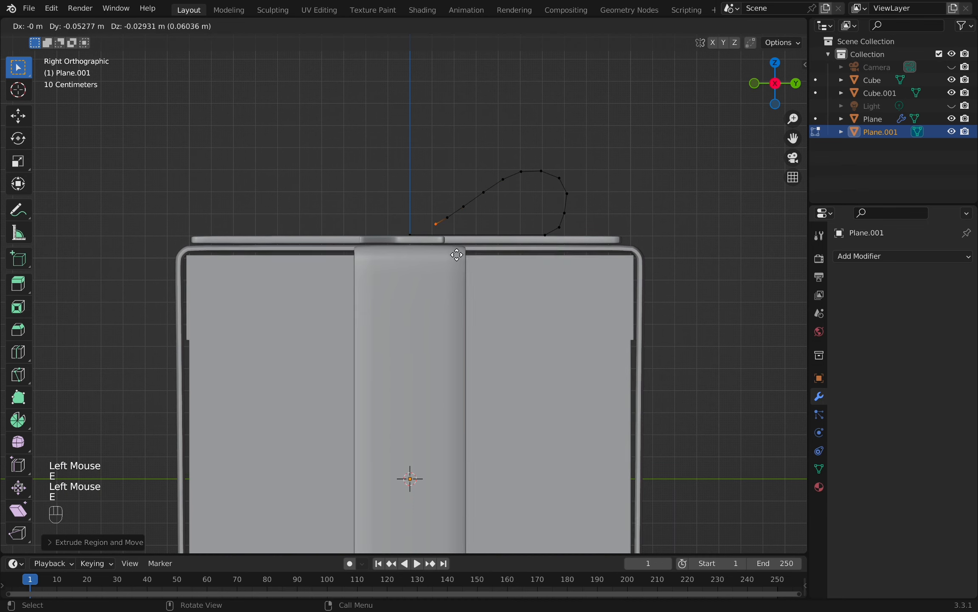
click(453, 256)
key(e)
click(433, 260)
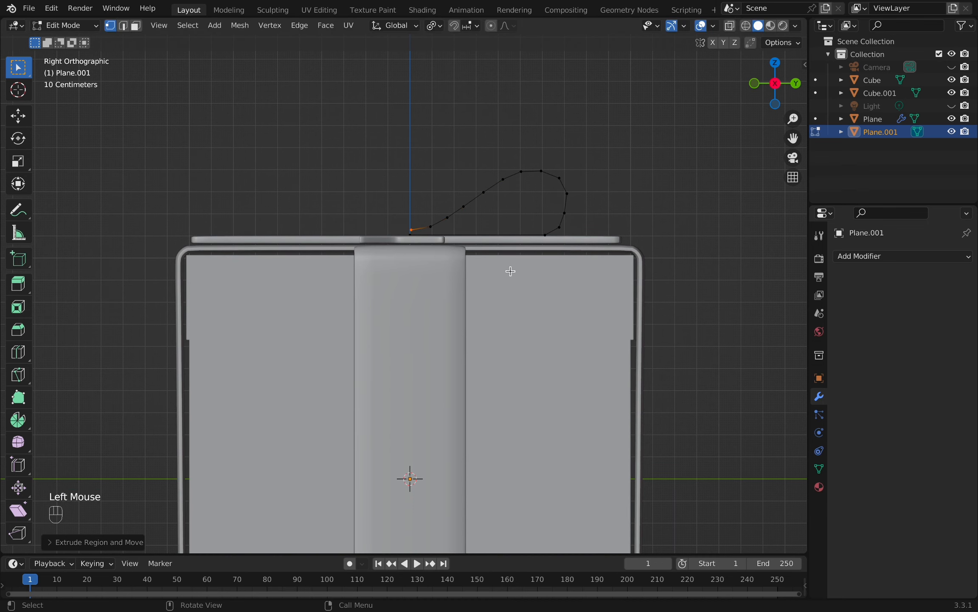
Taper the loop toward the centre by scaling its final edge to about 0.18 along X with smooth proportional editing, size 0.83.
scroll(511, 271, down, 2)
middle_drag(511, 270, 503, 321)
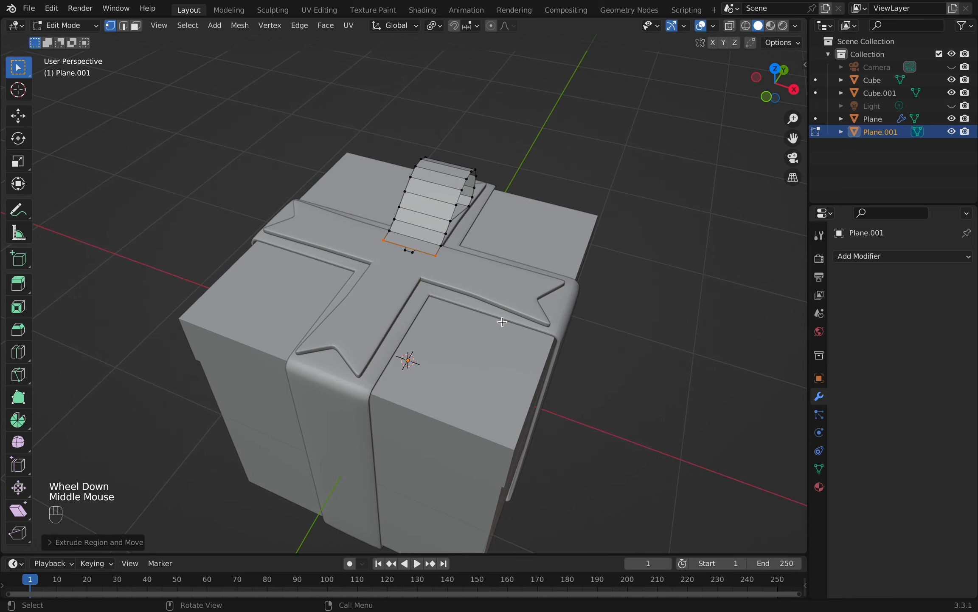
key(grave)
shift+middle_drag(508, 323, 500, 377)
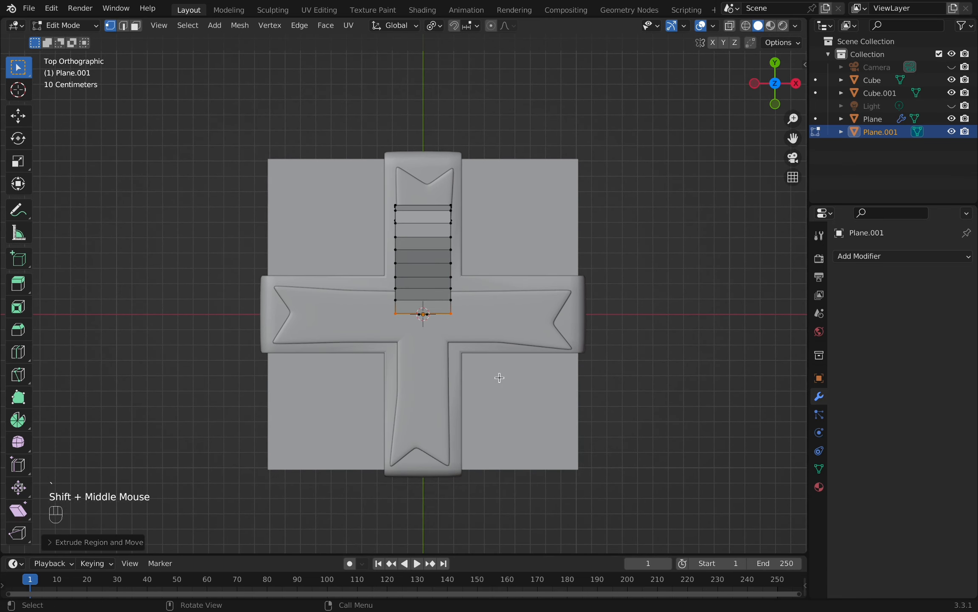
click(493, 26)
key(s)
key(x)
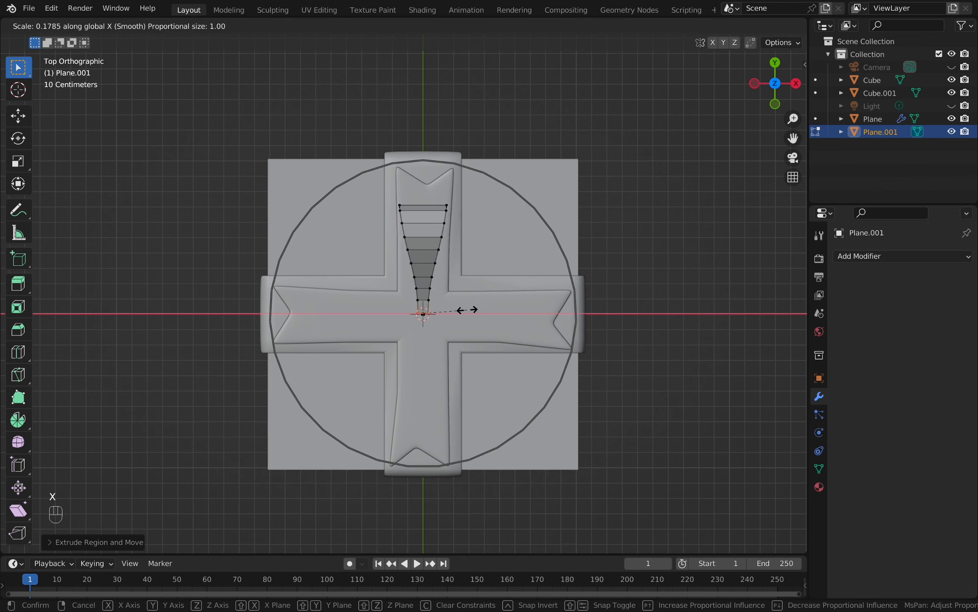
scroll(467, 309, down, 1)
scroll(467, 310, up, 3)
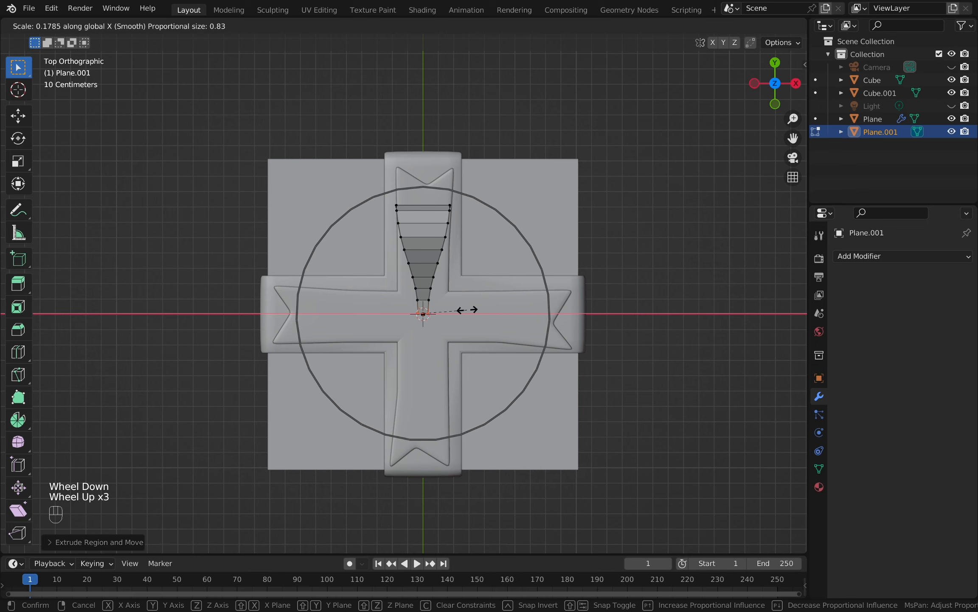
click(467, 313)
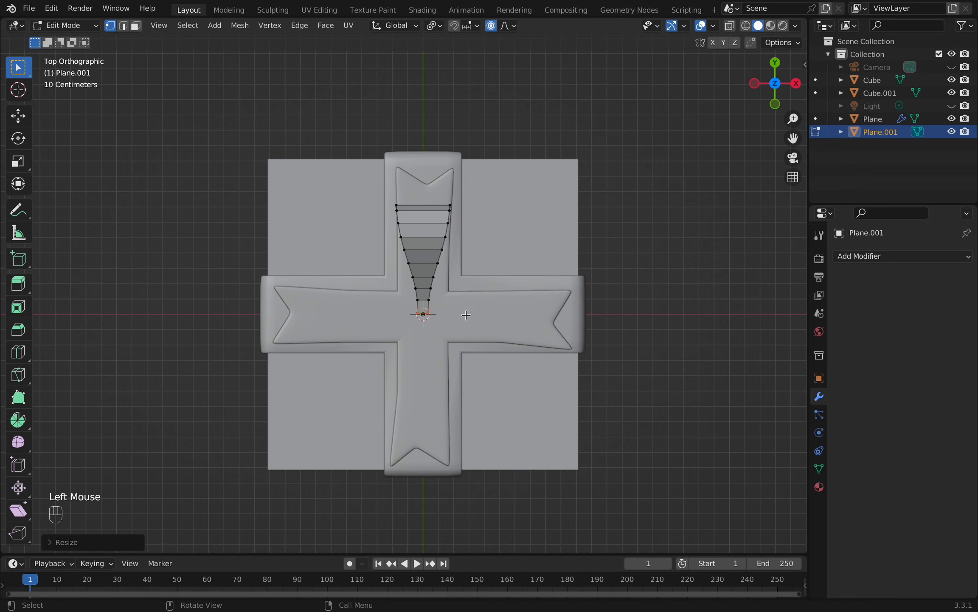
Narrow the loop's final edge further along X without proportional editing.
middle_drag(520, 306, 526, 356)
scroll(526, 356, up, 1)
key(s)
key(x)
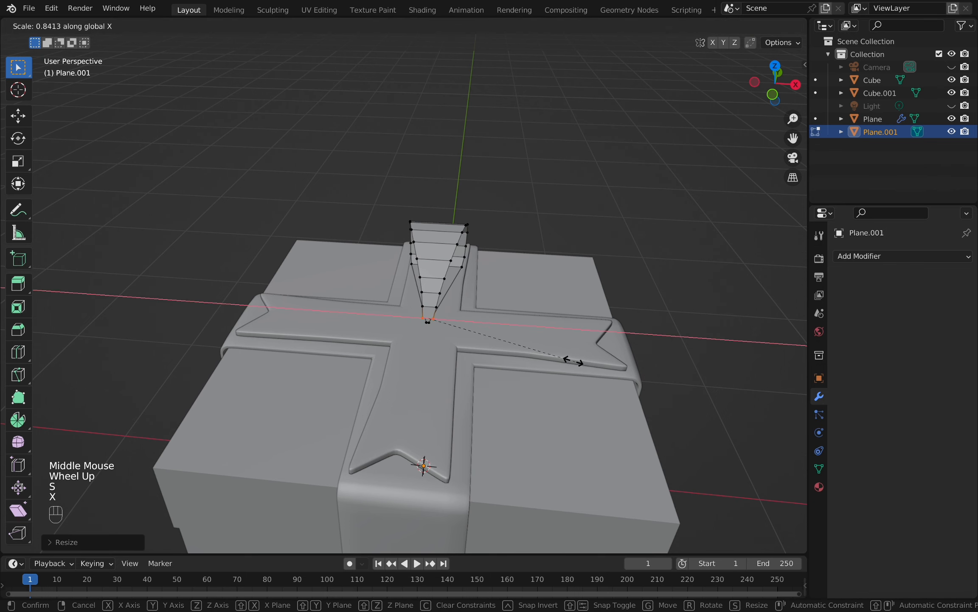
click(532, 343)
Select the whole bow loop and extrude its faces along normals about 0.028 m to give it thickness.
middle_drag(581, 342, 473, 335)
scroll(491, 353, up, 2)
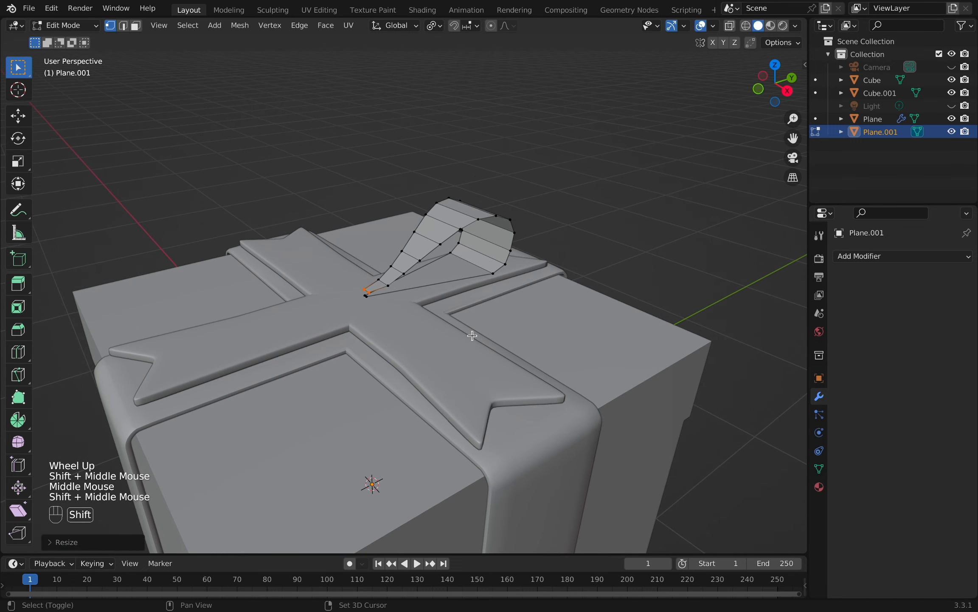
scroll(472, 335, up, 1)
key(a)
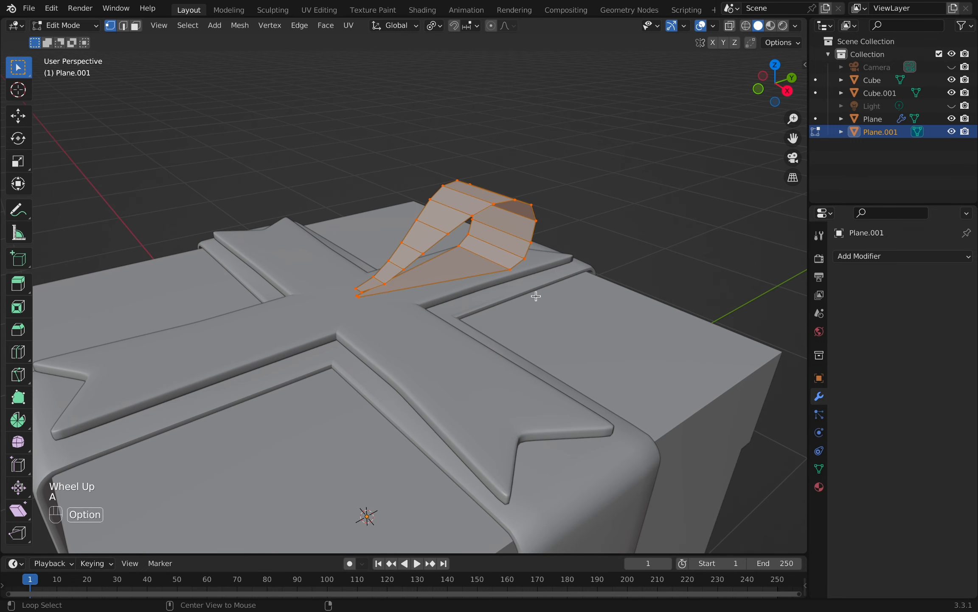
key(alt+e)
click(537, 296)
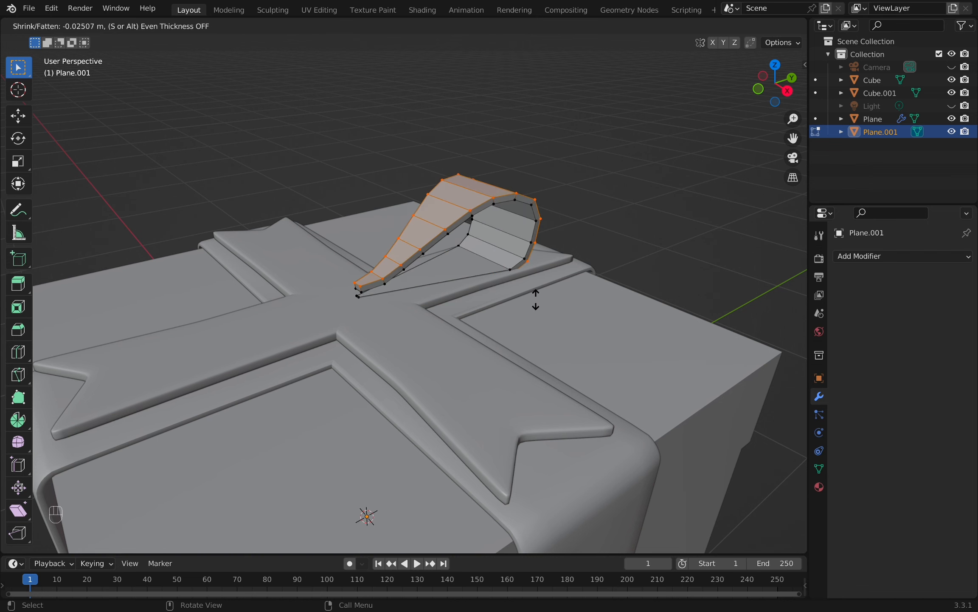
key(shift)
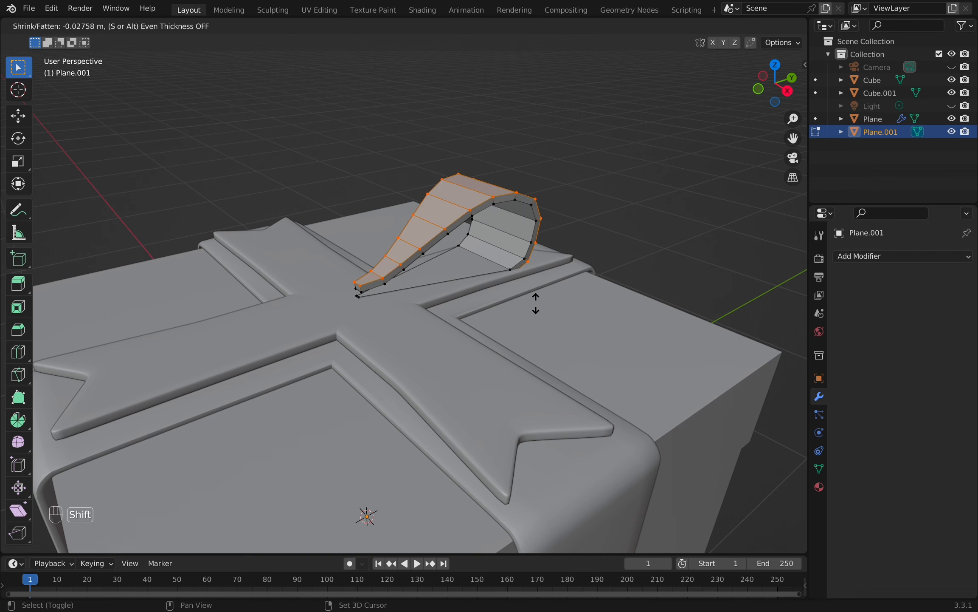
shift+click(536, 308)
Raise the entire thickened bow loop slightly along Z so it clears the ribbon beneath.
key(a)
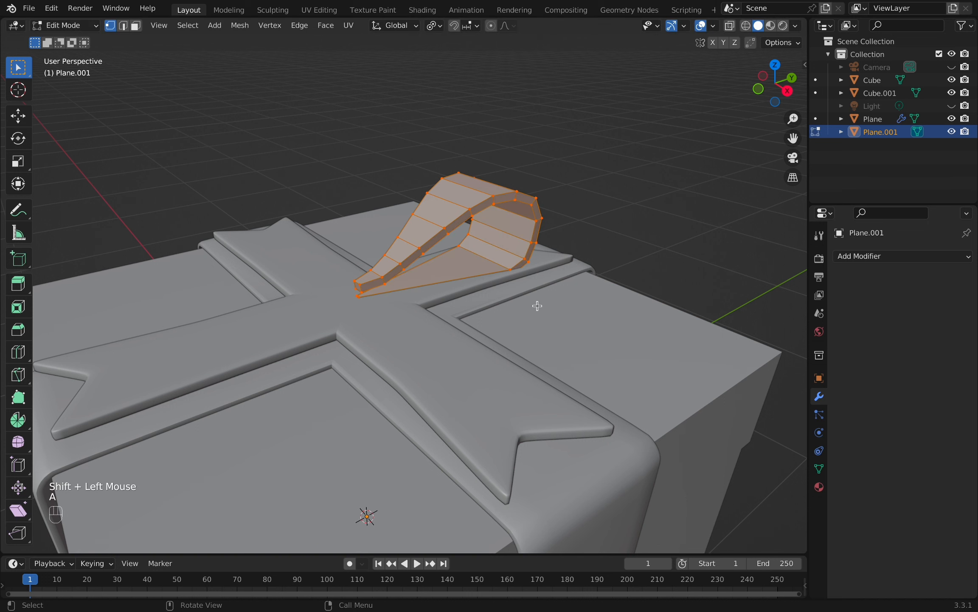
key(g)
key(z)
key(shift)
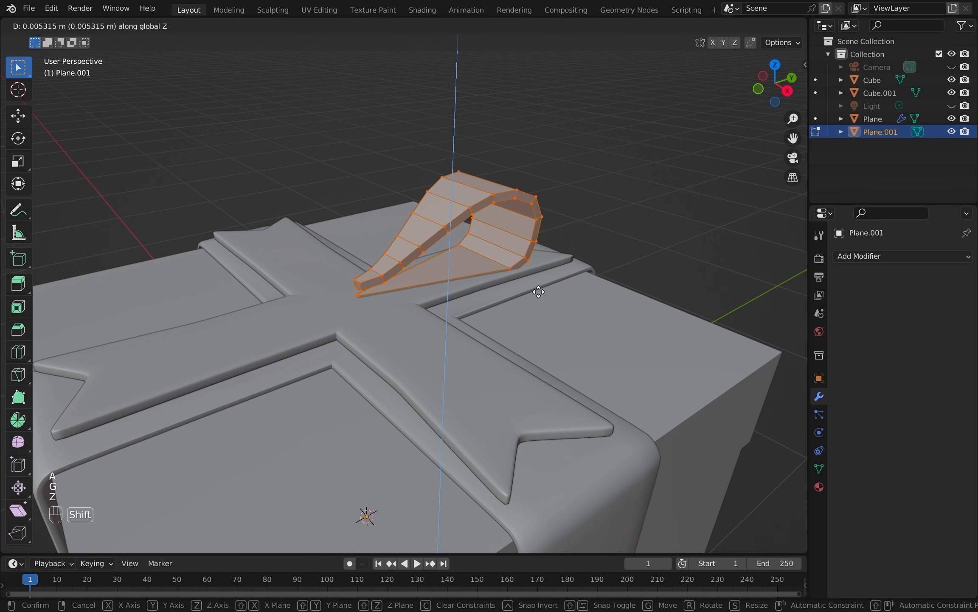
shift+click(546, 236)
mouse_move(545, 296)
middle_down()
mouse_move(536, 297)
mouse_move(555, 299)
middle_up()
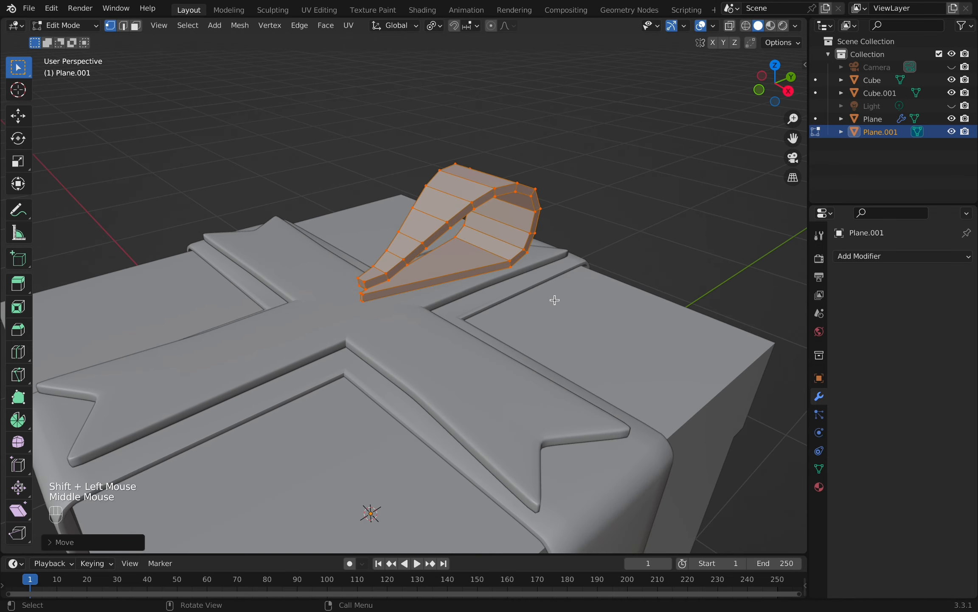
Add a Subdivision Surface modifier with viewport level 2 to the bow loop and shade the loop smooth.
click(887, 259)
click(729, 493)
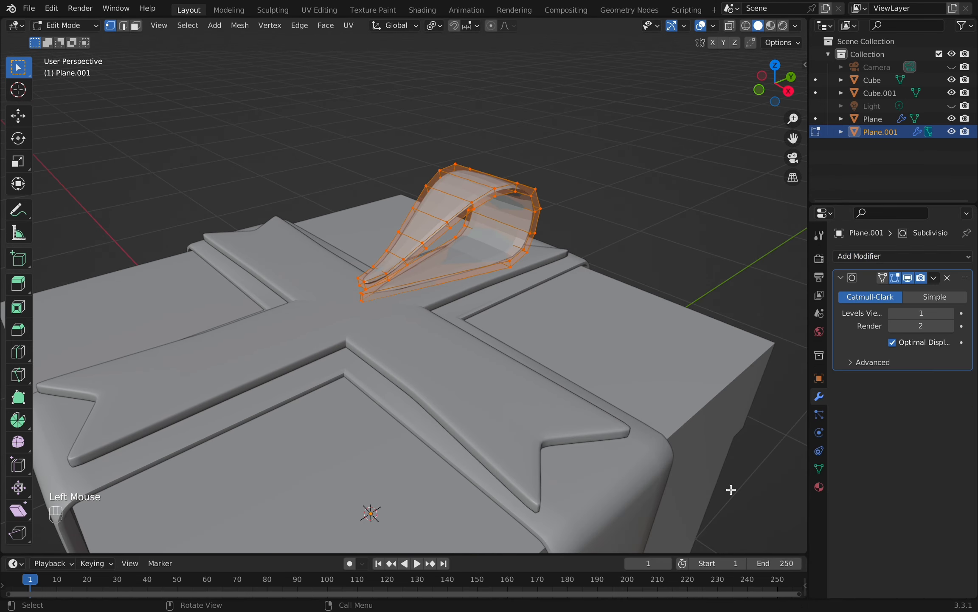
middle_drag(683, 413, 637, 400)
click(950, 313)
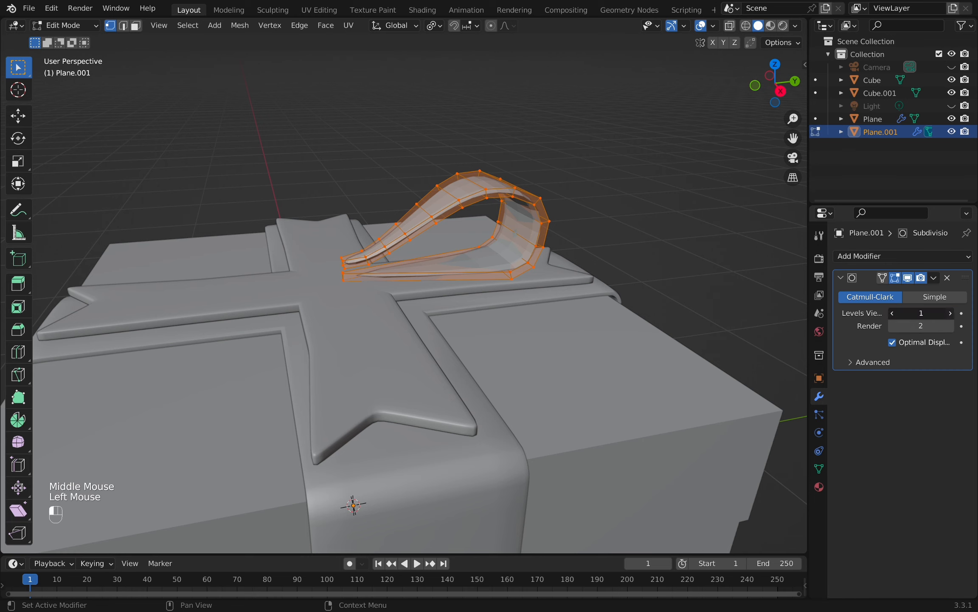
middle_drag(597, 350, 658, 360)
key(Tab)
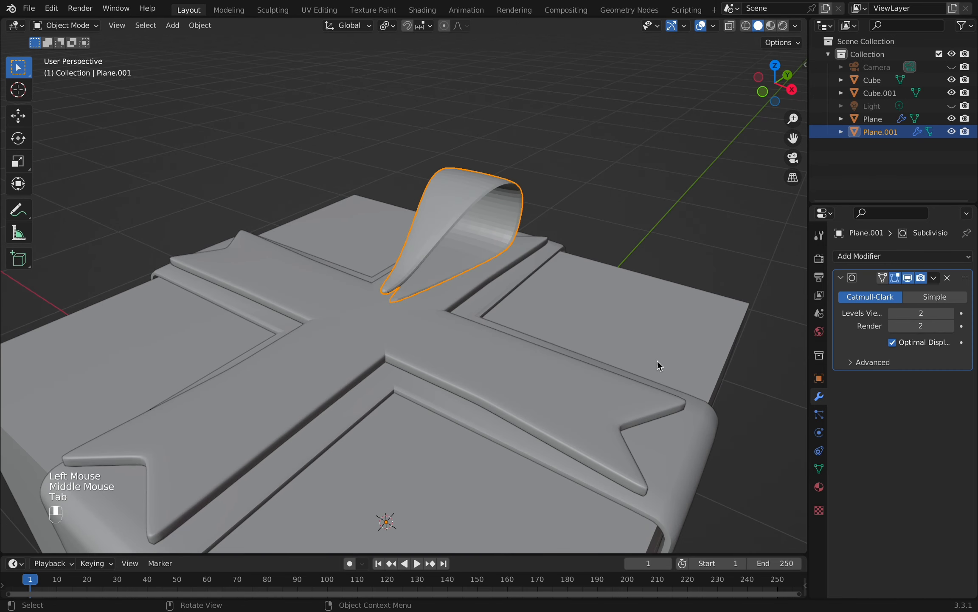
right_click(644, 201)
click(644, 202)
Add a loop cut across the bow loop's lower strip and slide it close to the narrow centre end.
middle_drag(622, 300, 551, 308)
key(Tab)
scroll(491, 324, up, 2)
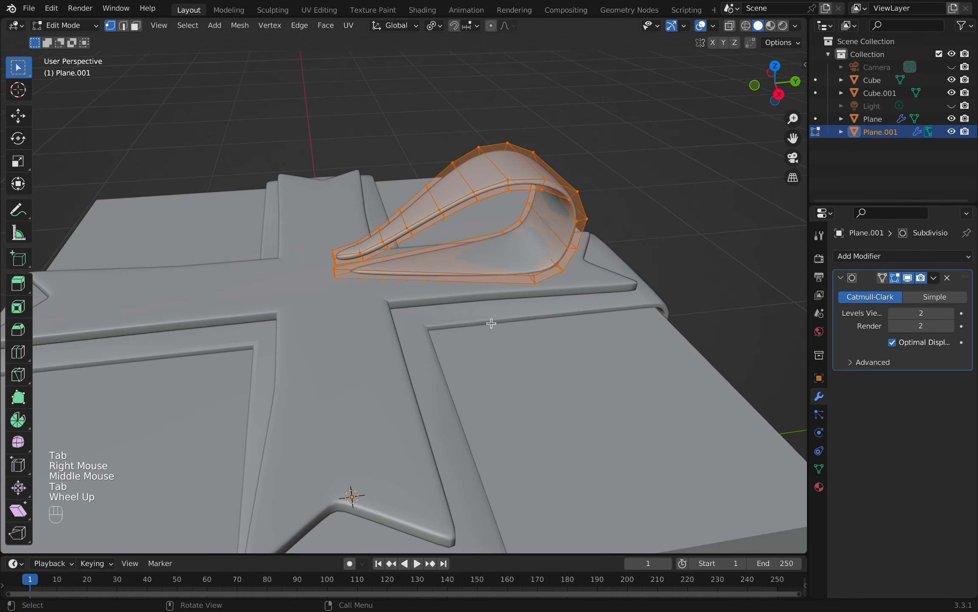
key(ctrl+r)
click(467, 272)
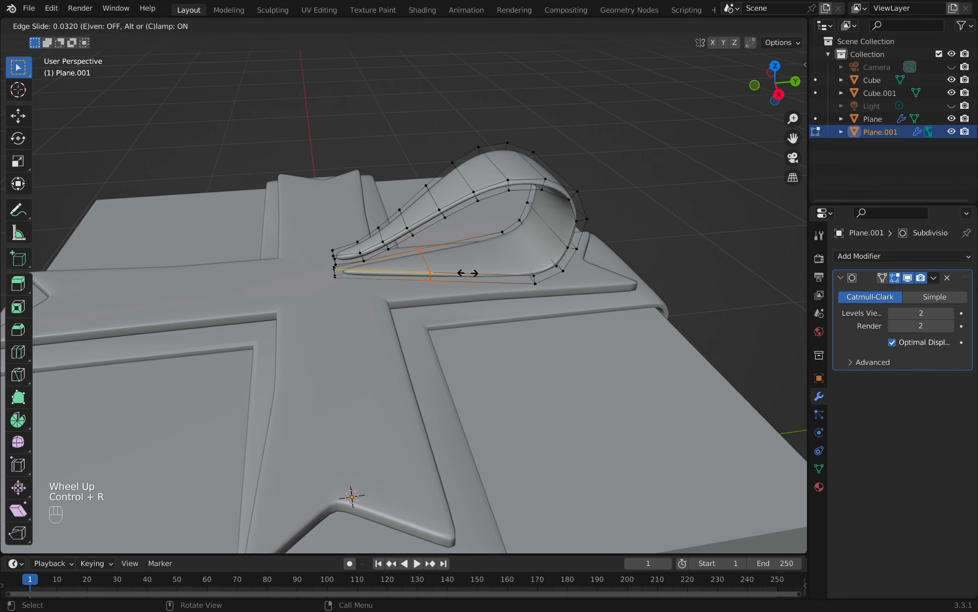
click(395, 284)
middle_drag(395, 284, 405, 263)
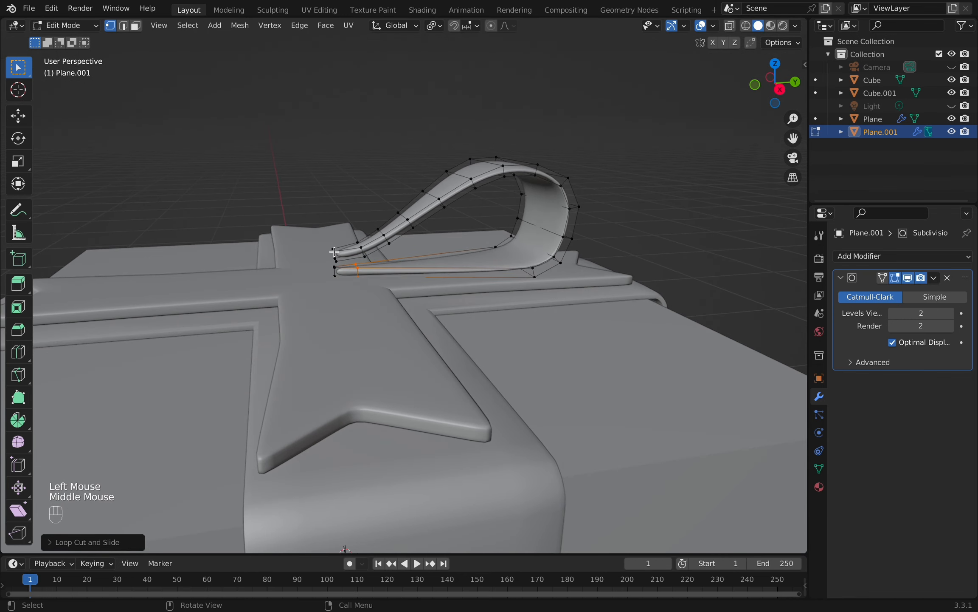
Lower the two edge loops at the upper strip's narrow end along Z toward the lower strip.
middle_drag(335, 246, 428, 308)
click(334, 240)
key(alt+z)
shift+click(359, 251)
key(alt+z)
key(g)
key(z)
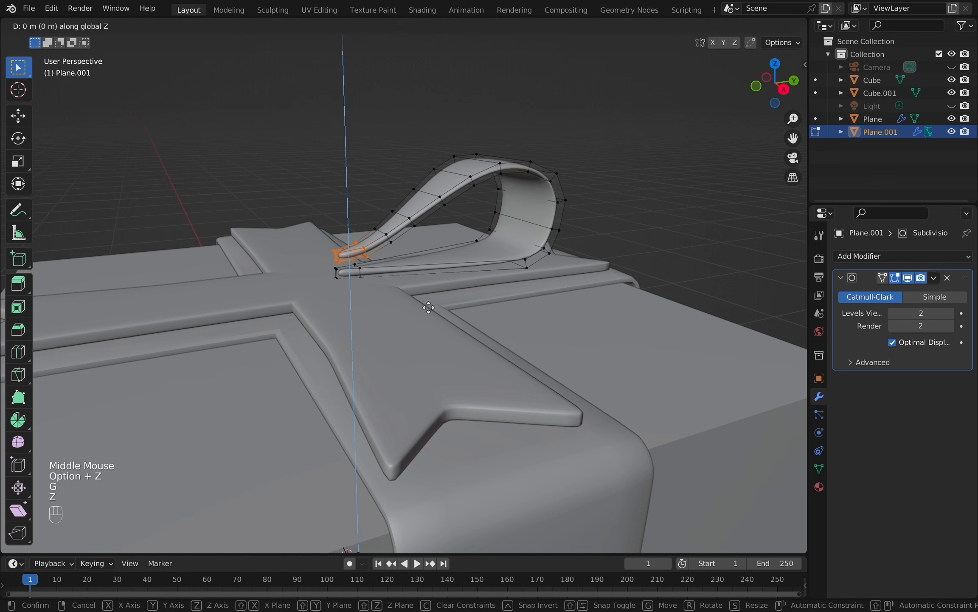
click(431, 316)
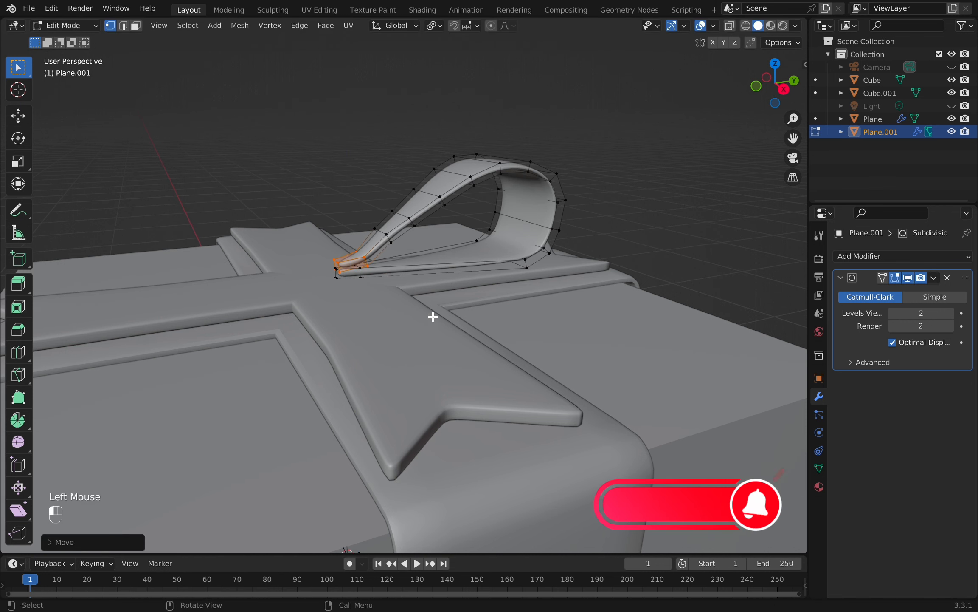
Lower the third edge loop from the upper strip's narrow end slightly along Z.
middle_drag(430, 317, 446, 354)
key(alt+z)
click(376, 218)
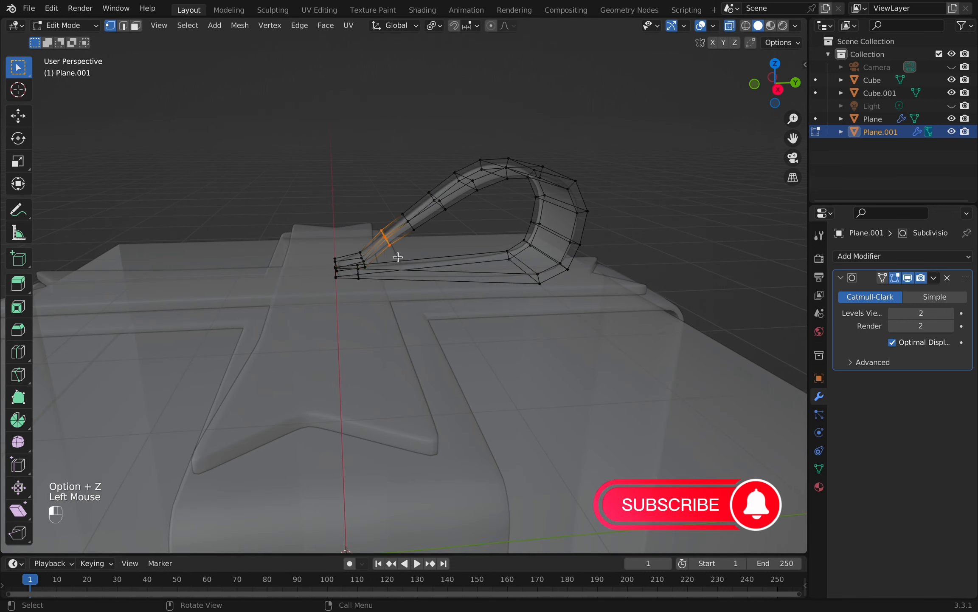
key(alt+z)
middle_drag(406, 260, 431, 276)
key(g)
key(z)
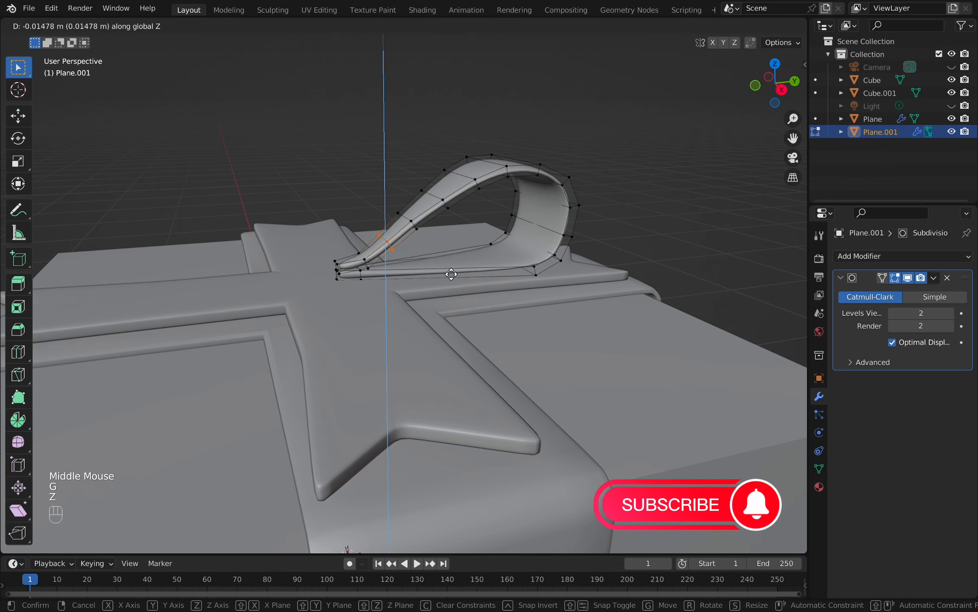
click(454, 277)
Lower the fourth edge loop of the upper strip slightly along Z to smooth the curve, and return to Object Mode.
middle_drag(461, 308, 395, 207)
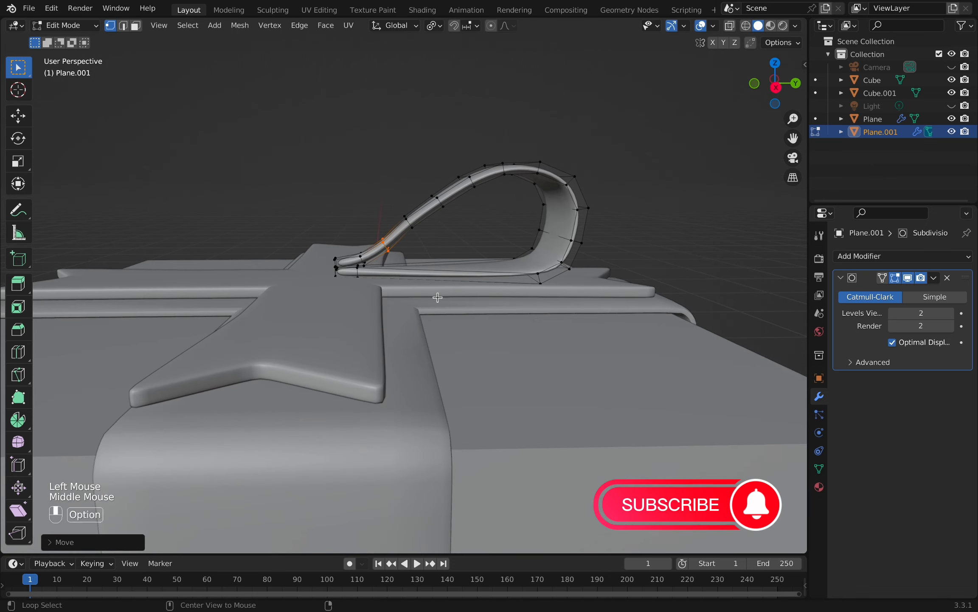
key(alt+z)
click(395, 207)
key(alt+z)
key(g)
key(z)
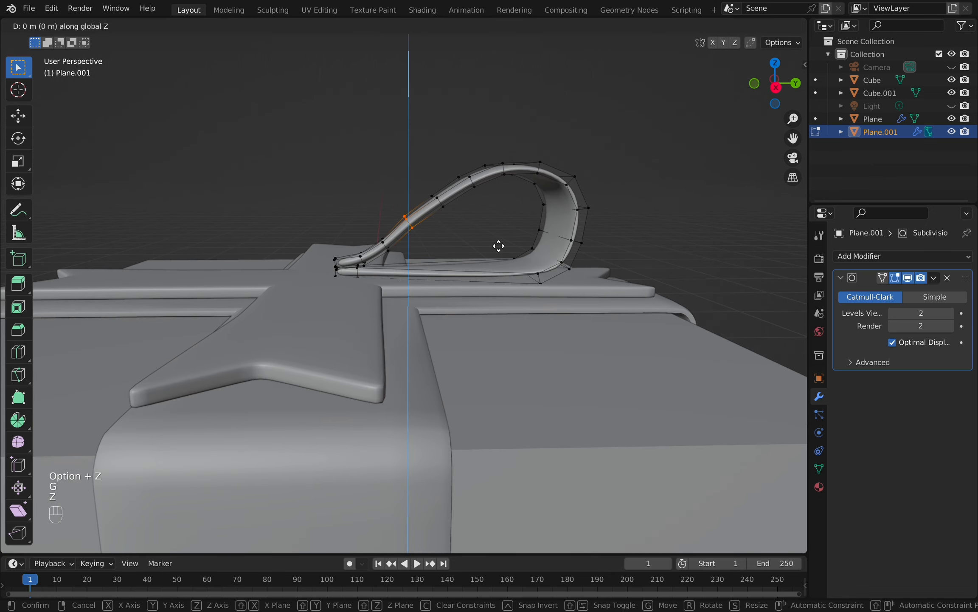
click(465, 277)
middle_drag(465, 277, 476, 351)
key(Tab)
scroll(476, 351, down, 2)
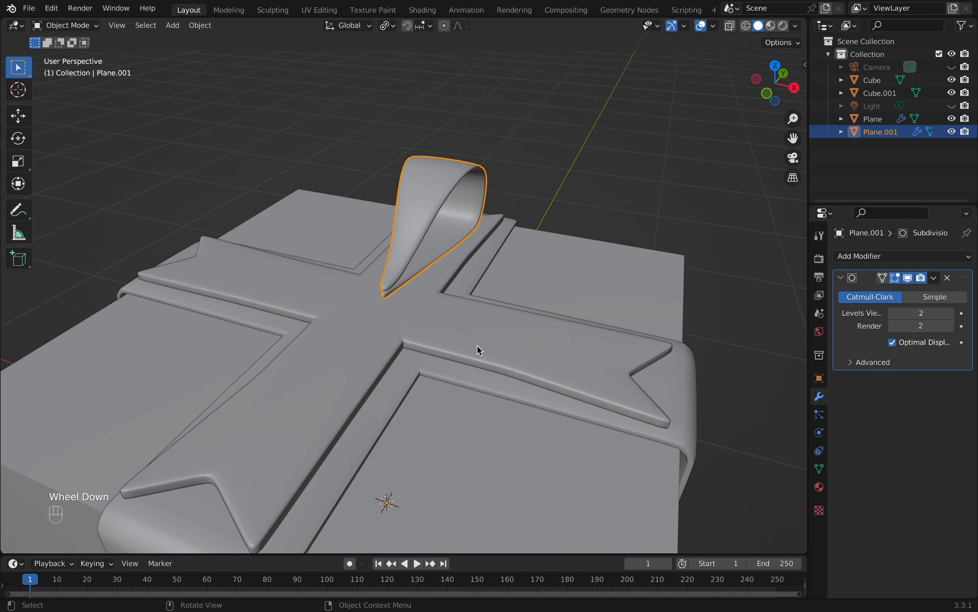
Duplicate the whole bow loop in top view and rotate the copy 90° about Z around the 3D cursor.
key(Tab)
key(a)
key(grave)
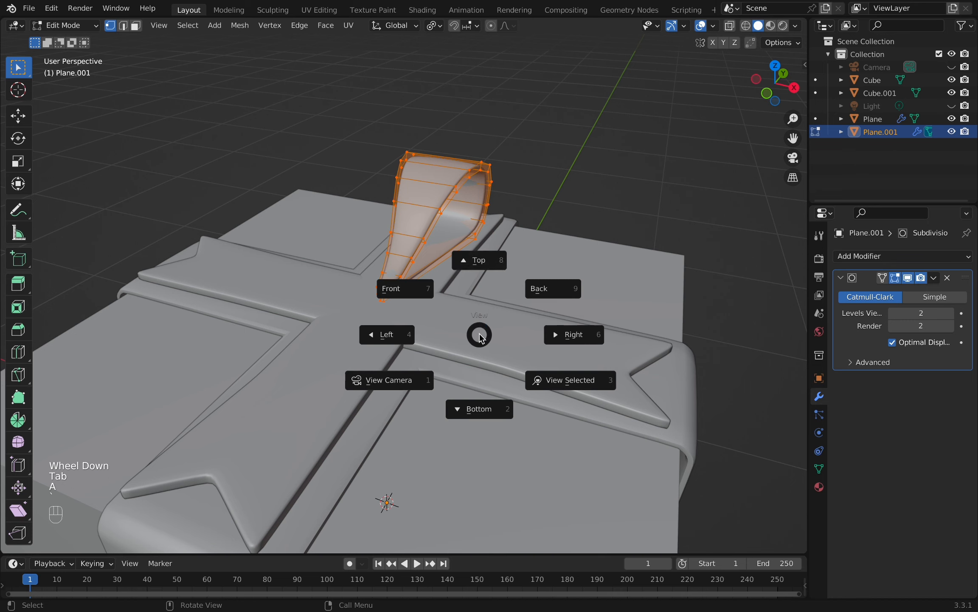
click(484, 265)
shift+middle_drag(494, 342, 474, 376)
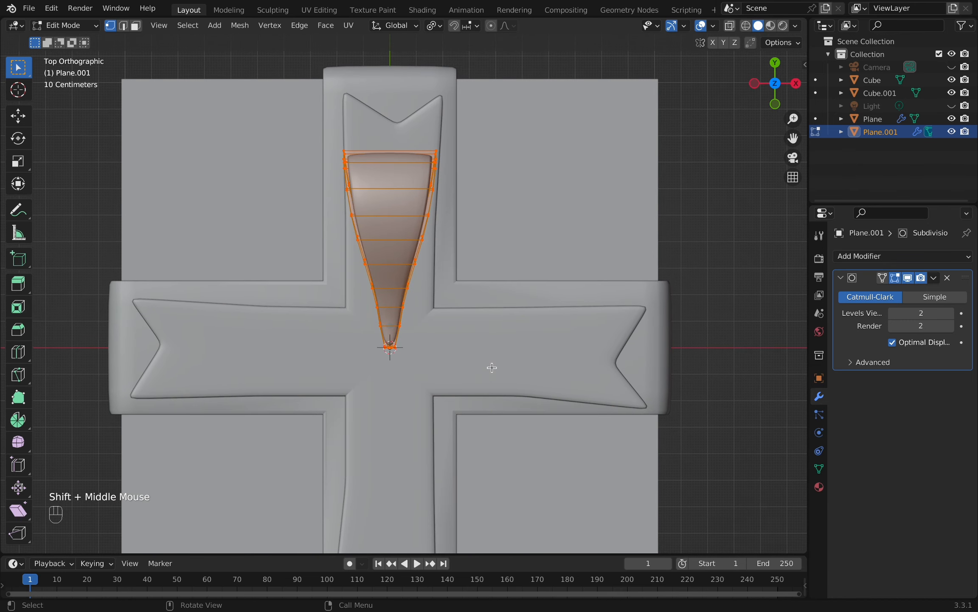
key(period)
click(588, 369)
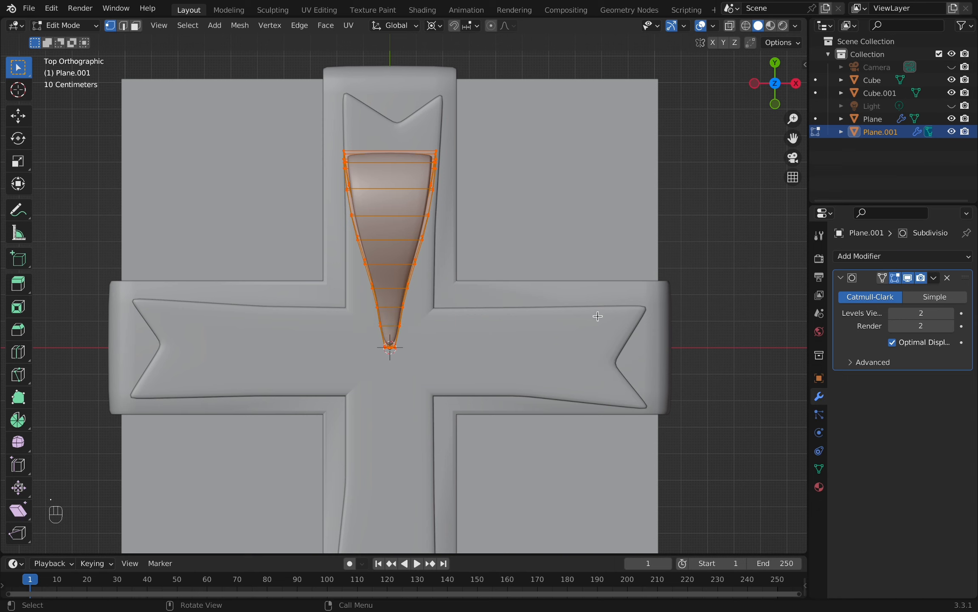
key(shift+d)
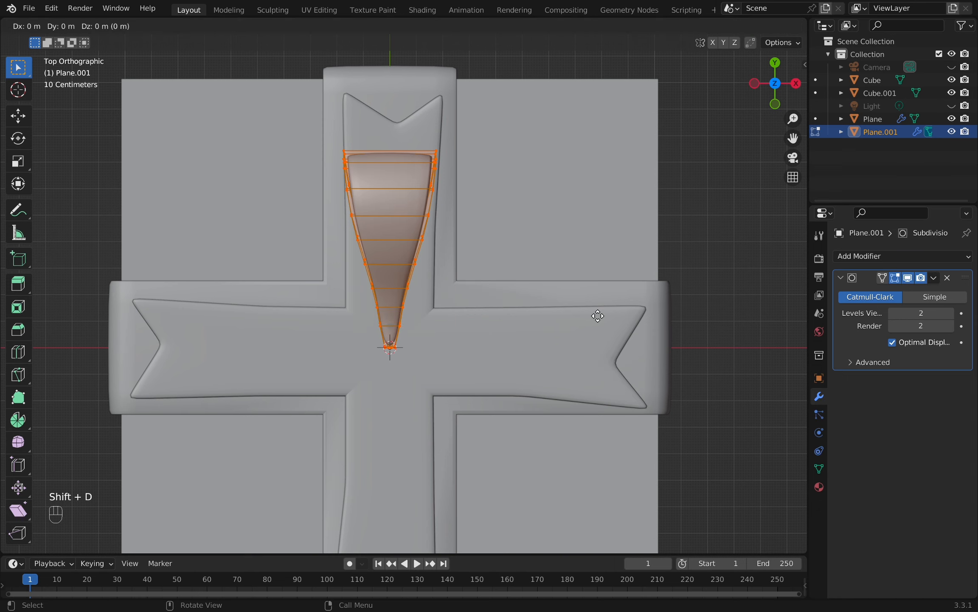
text(rz90)
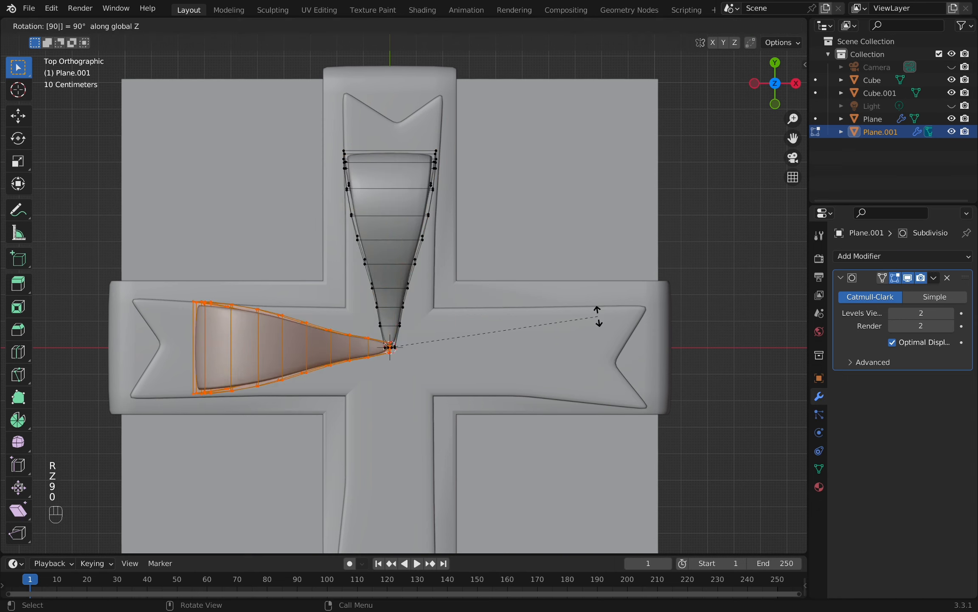
key(Return)
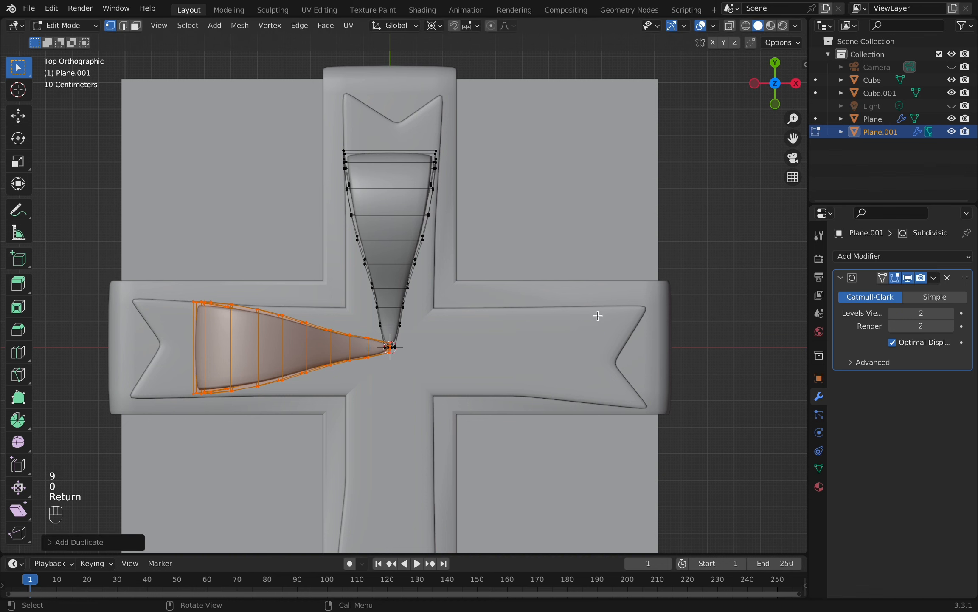
Repeat the rotated duplication twice to complete a cross of four bow loops.
key(shift)
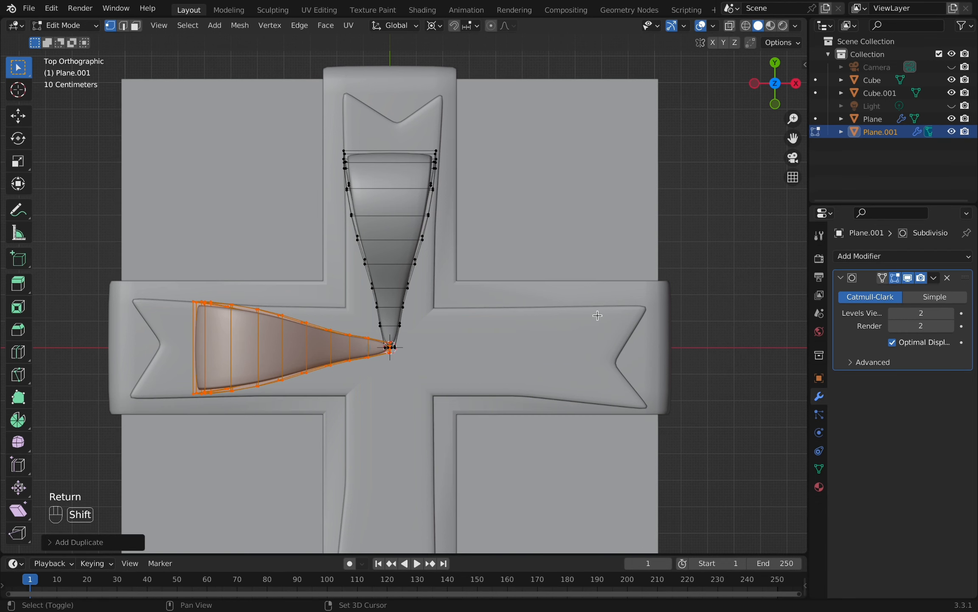
key(shift+r)
key(shift+r)
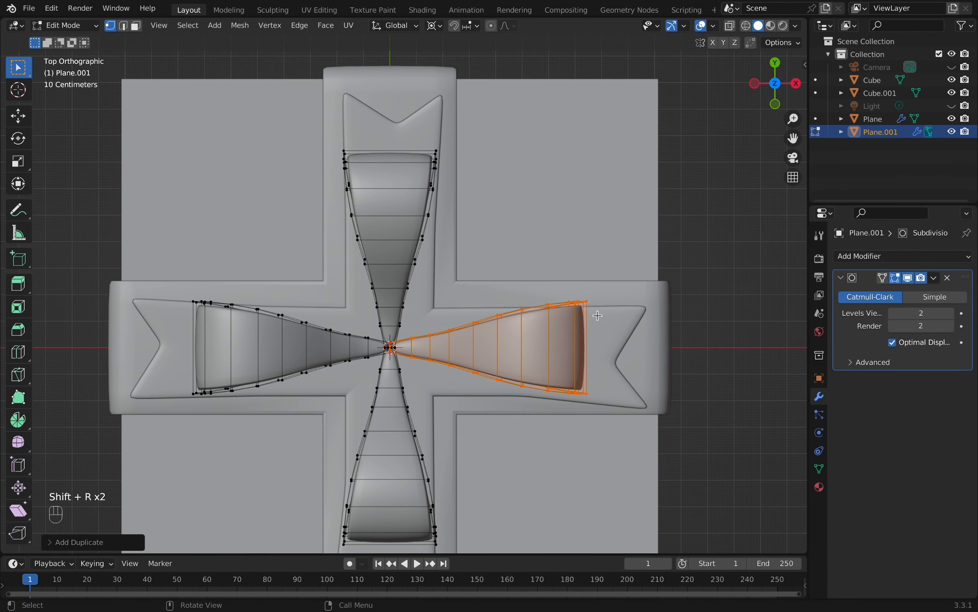
Rotate all four bow loops 45° about Z so they sit diagonally between the ribbons.
key(a)
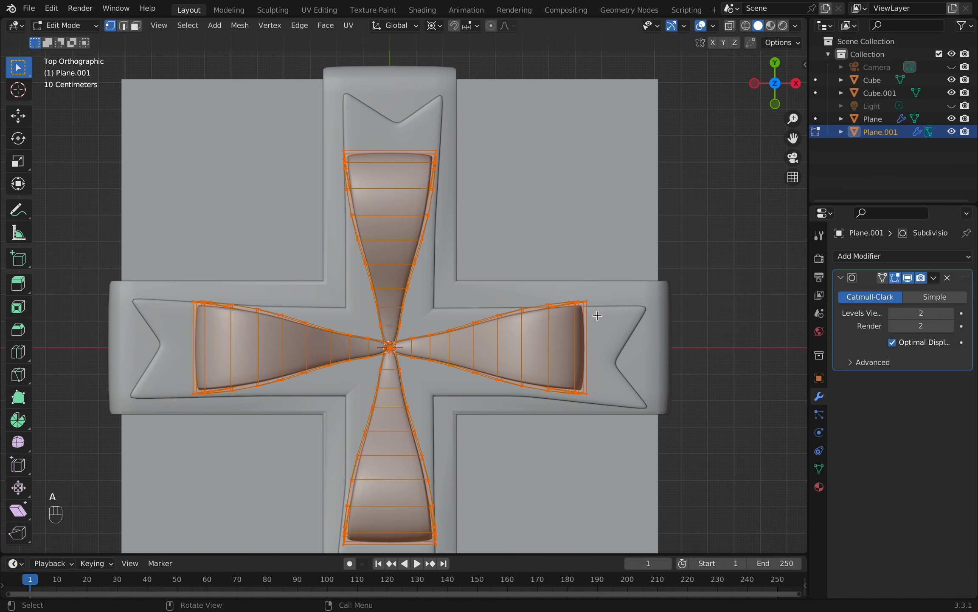
key(r)
text(z)
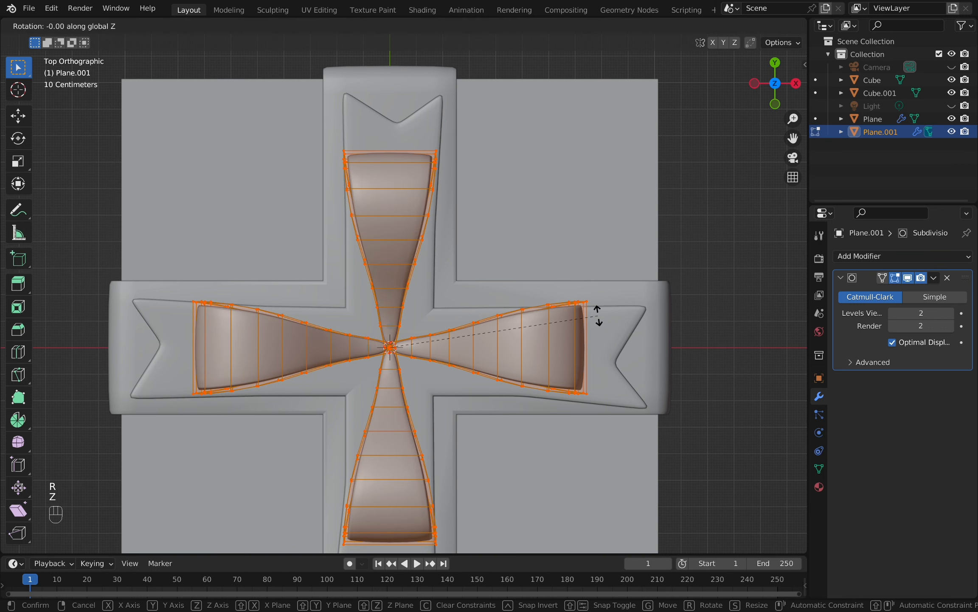
text(45)
click(598, 315)
scroll(578, 341, down, 3)
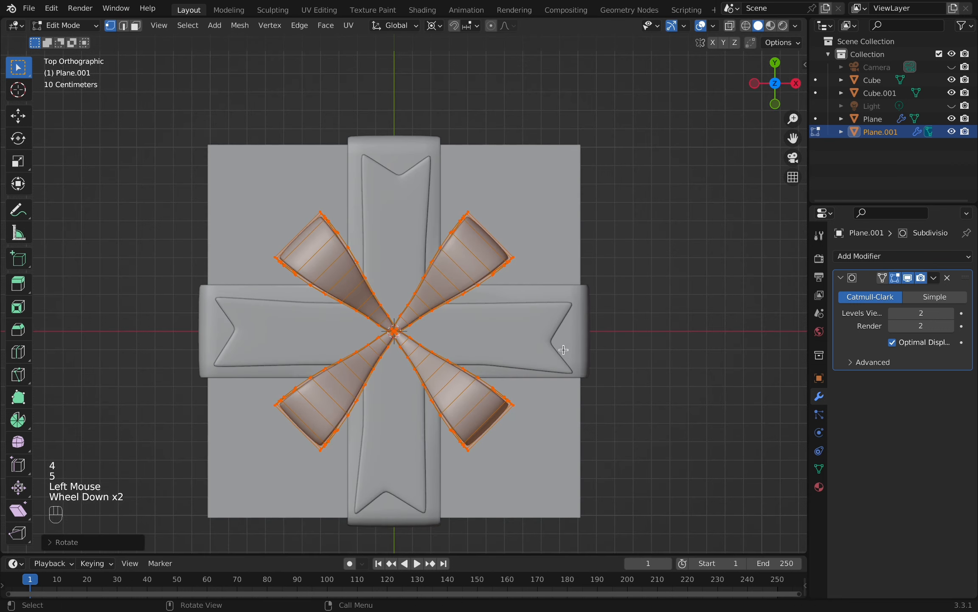
middle_drag(519, 380, 643, 234)
Add a UV sphere as a new object and raise its mesh along Z to the top of the gift box.
key(Tab)
key(shift+a)
mouse_move(666, 199)
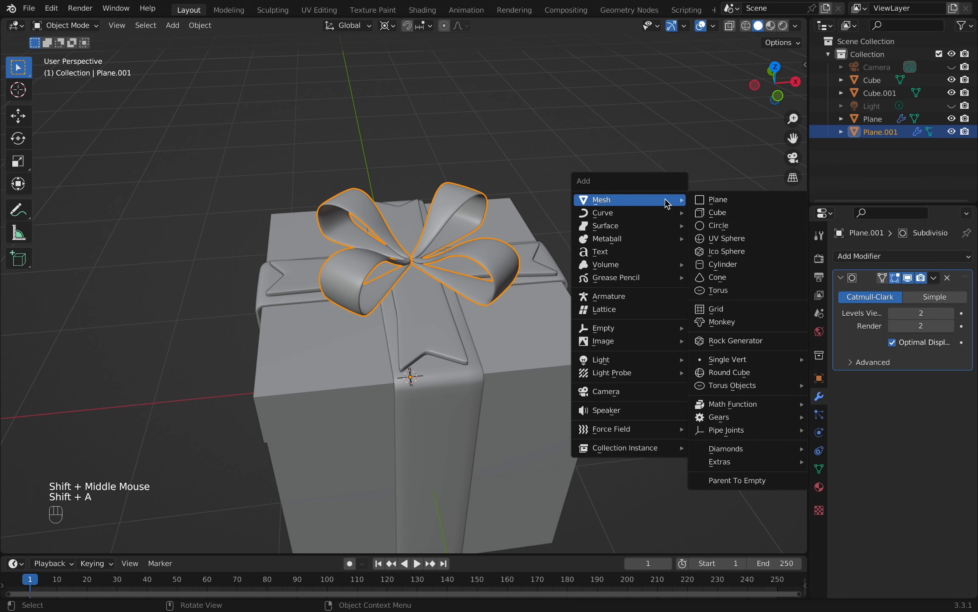
click(726, 239)
key(Tab)
key(g)
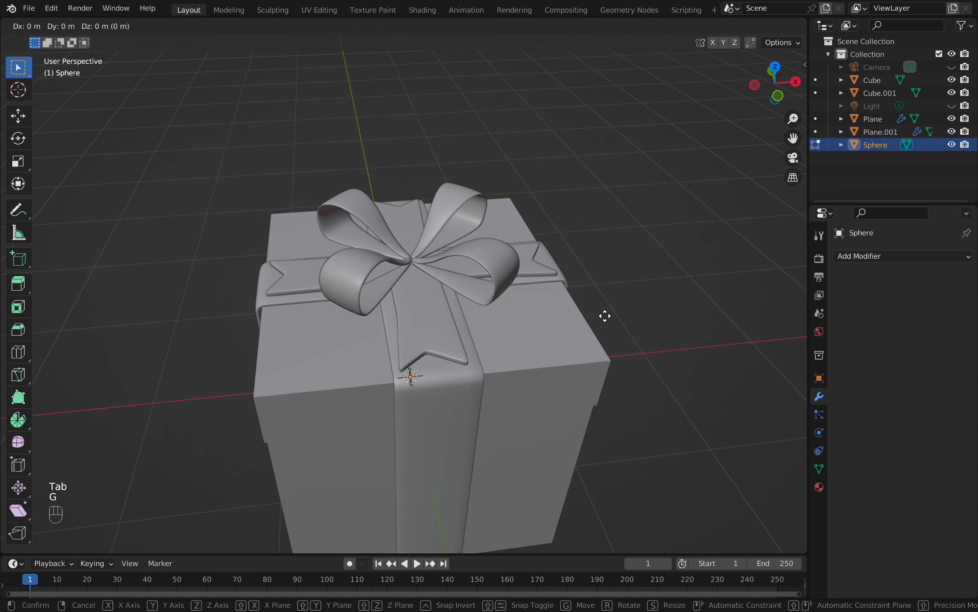
key(z)
click(629, 221)
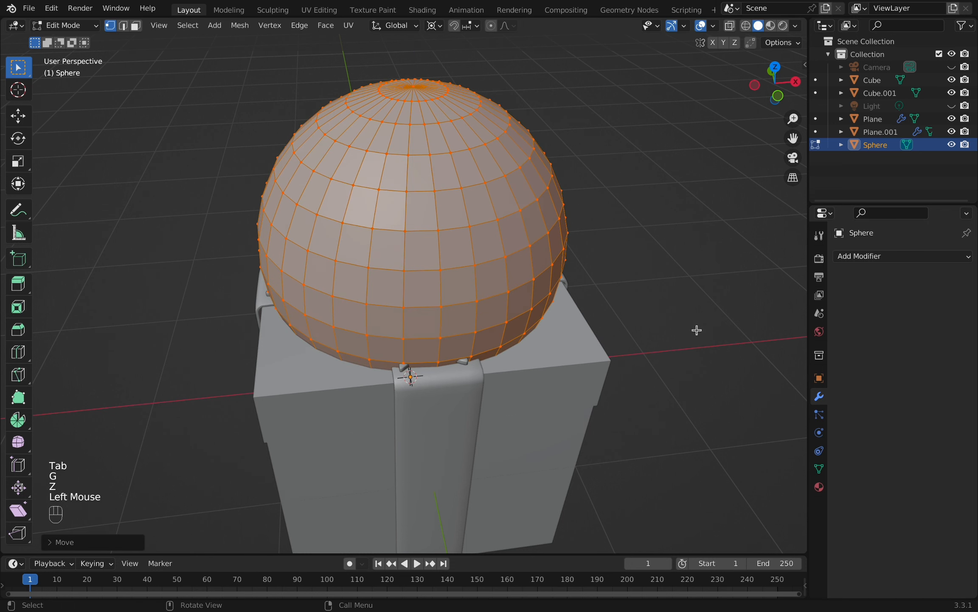
Scale the sphere down, change the pivot from the 3D cursor to the selection's own centre, and raise the sphere along Z.
key(s)
click(610, 323)
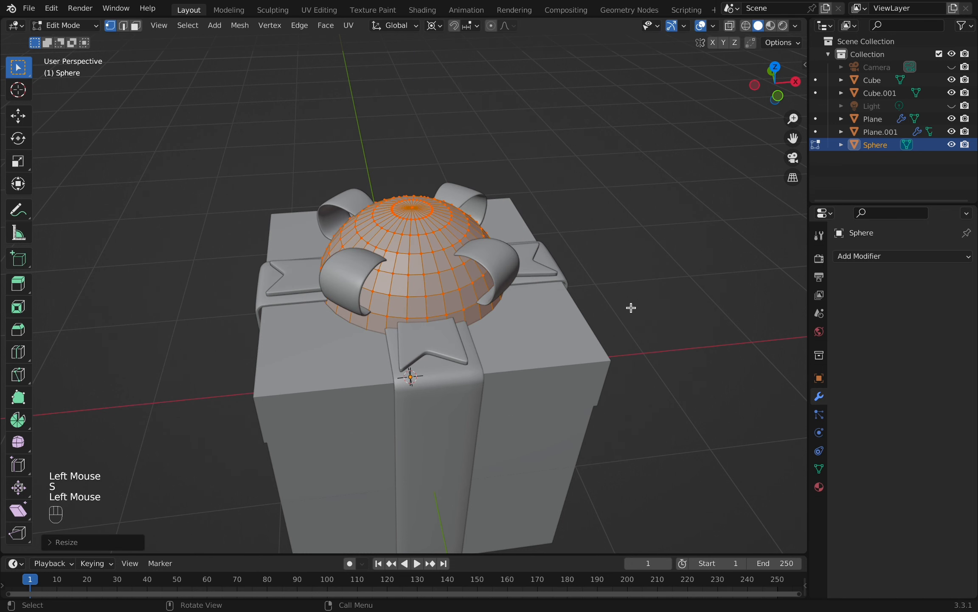
key(period)
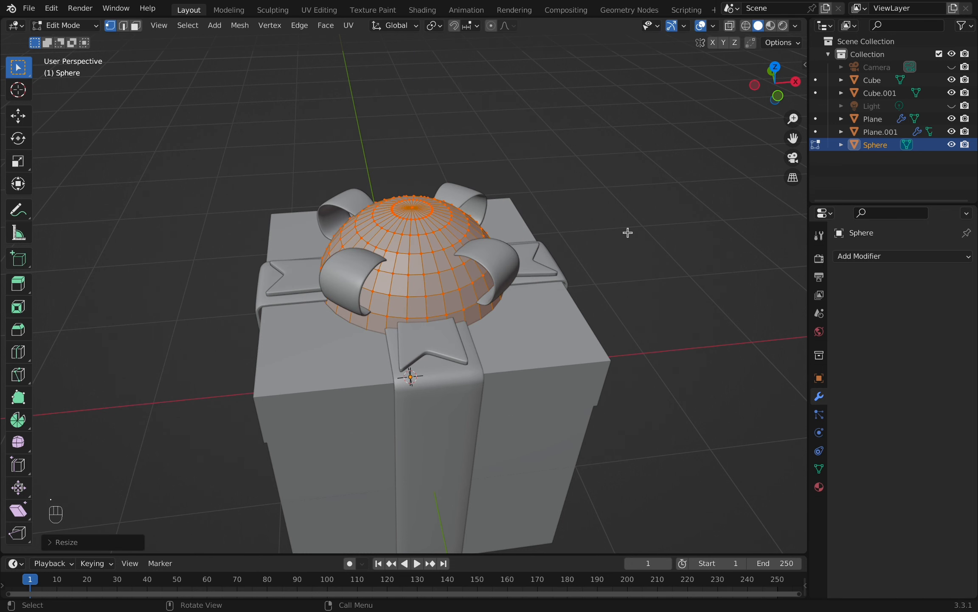
key(g)
key(z)
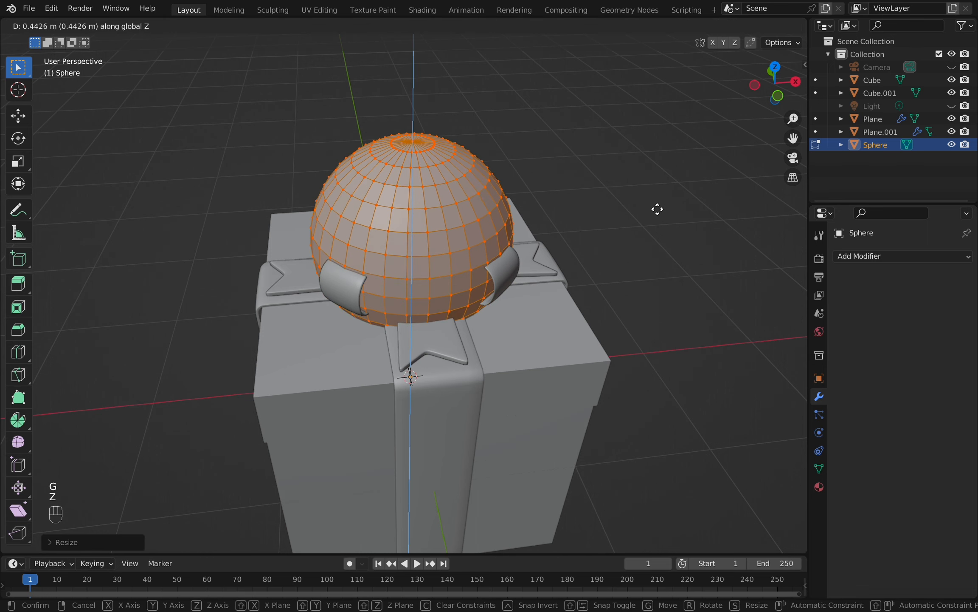
click(666, 228)
Scale the sphere down to about a quarter of its size and lower it along Z toward the bow's centre.
key(s)
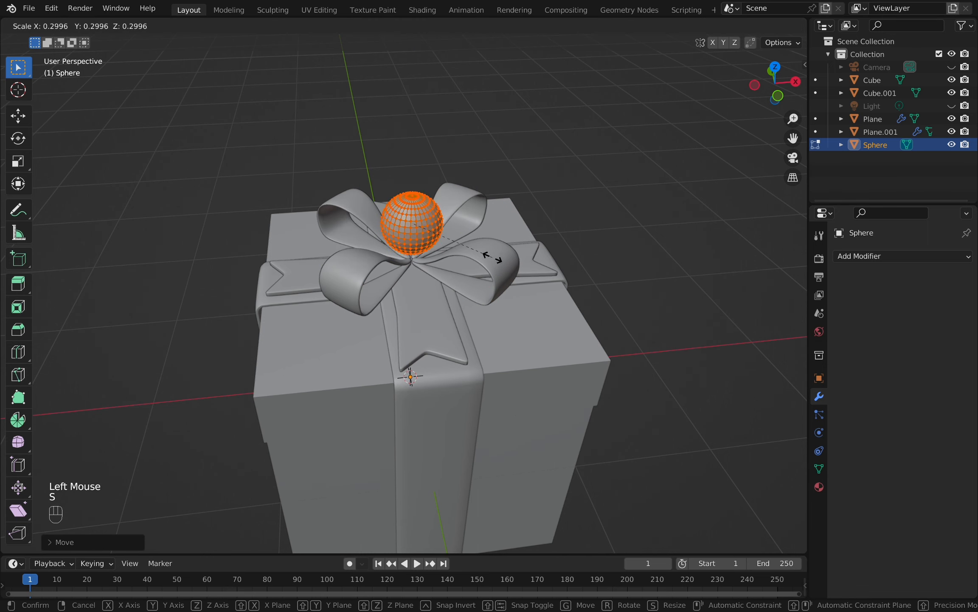
click(505, 269)
key(g)
key(z)
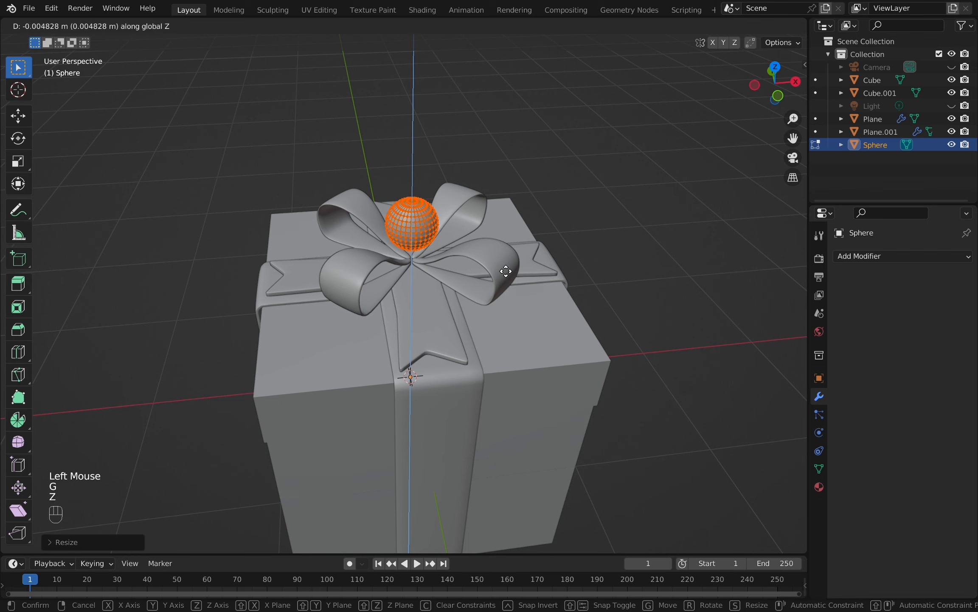
click(508, 283)
Shrink the sphere slightly more, adjust its height so it sits as the bow's knot, and return to Object Mode.
key(s)
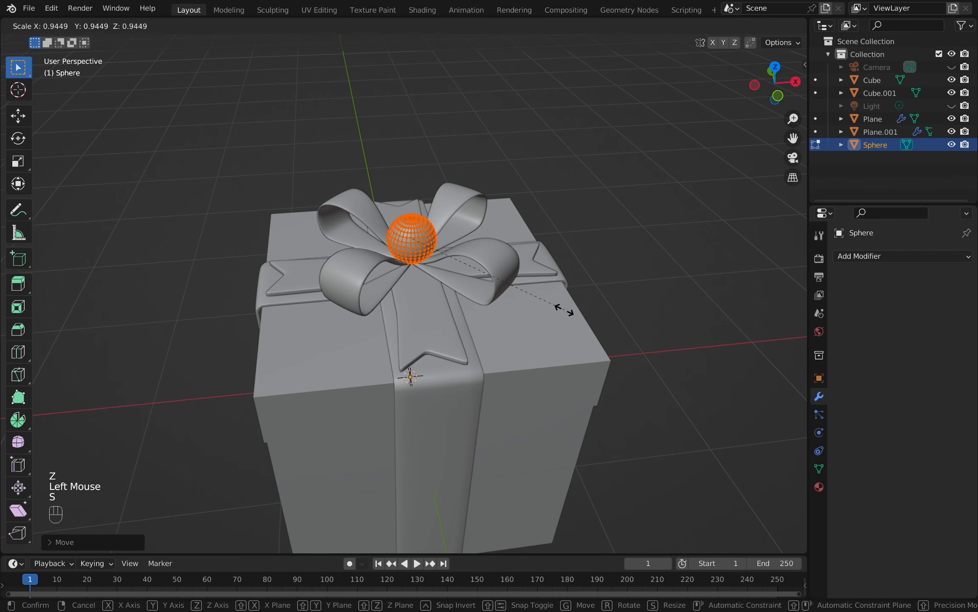
click(540, 314)
key(g)
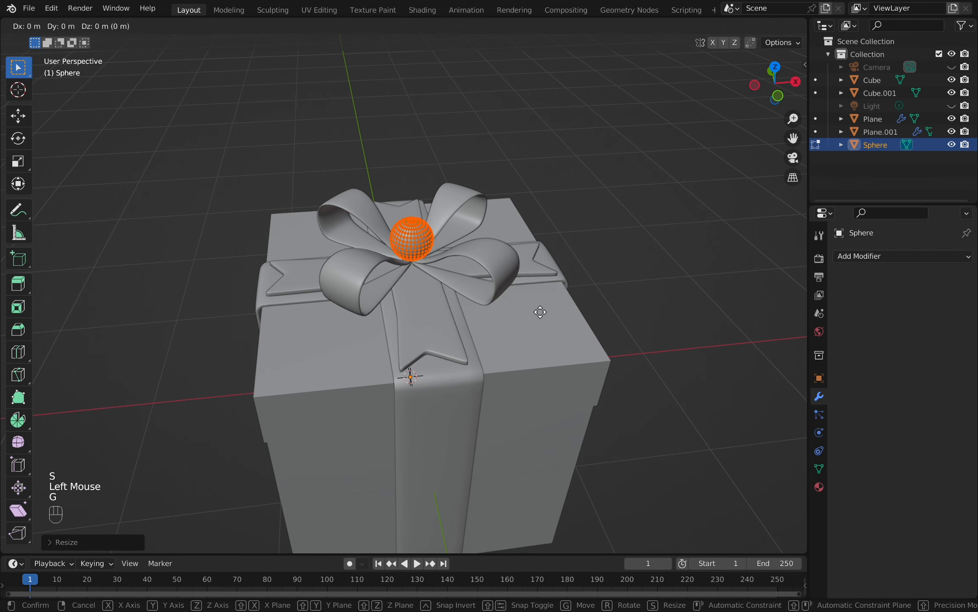
key(z)
click(525, 332)
middle_drag(525, 332, 496, 329)
key(Tab)
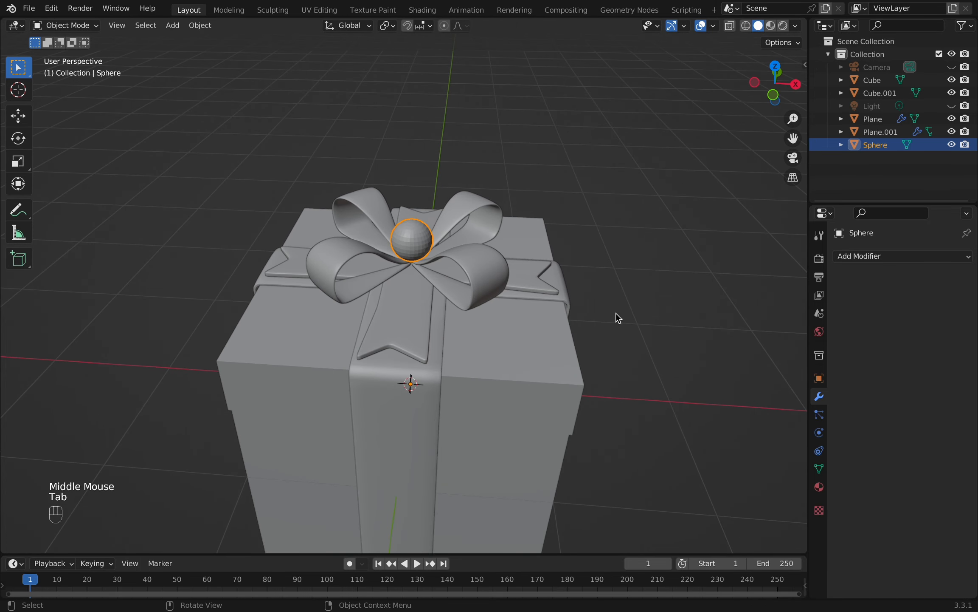
Add a Subdivision Surface modifier to the bow's knot sphere, shade it smooth, and deselect it.
click(874, 257)
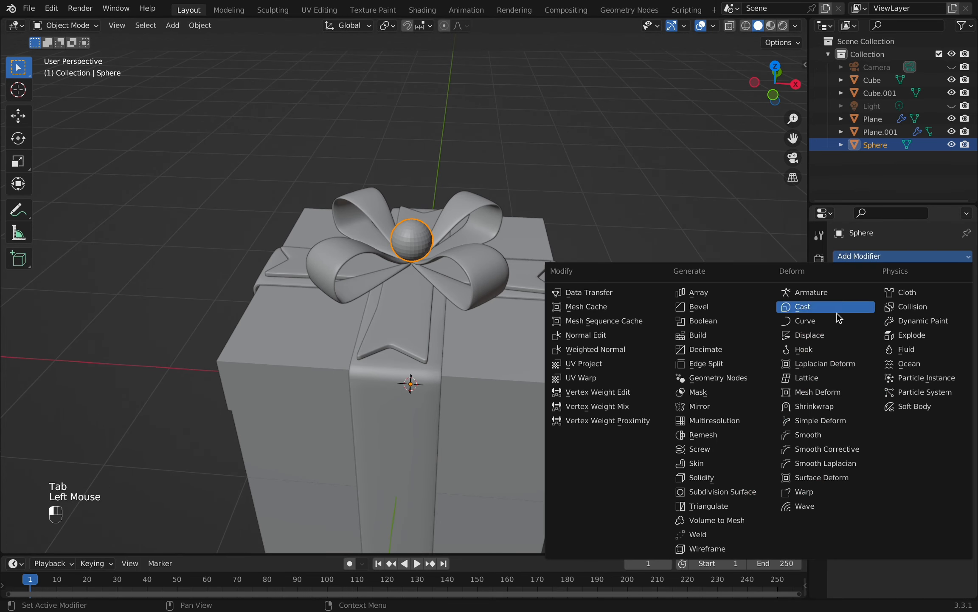
click(722, 492)
right_click(585, 219)
click(586, 219)
scroll(552, 307, up, 2)
middle_drag(552, 307, 526, 280)
click(643, 278)
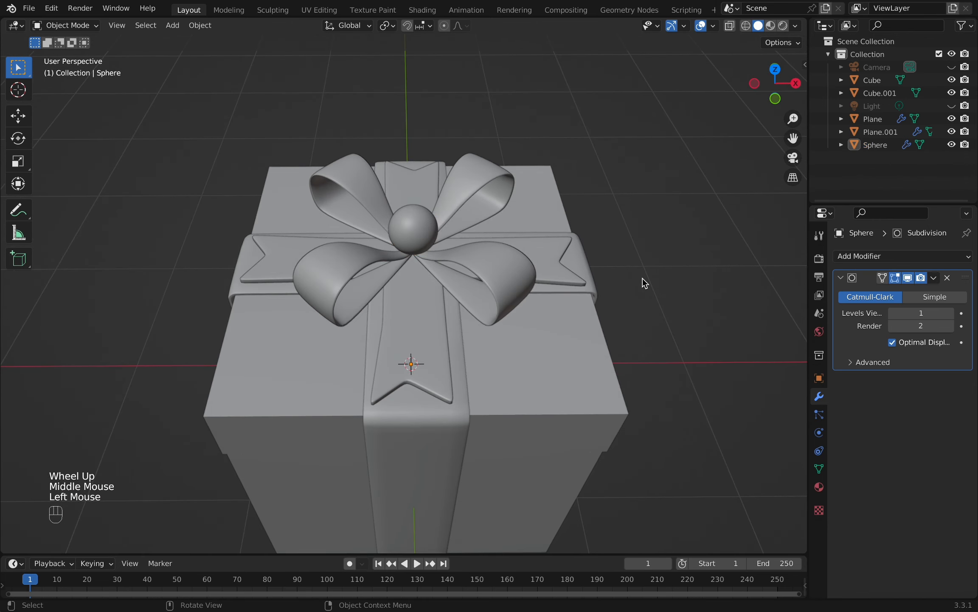
Add a Bevel modifier to the gift box body and lid mesh and set it to 2 segments.
middle_drag(643, 277, 474, 312)
scroll(578, 329, down, 1)
click(473, 313)
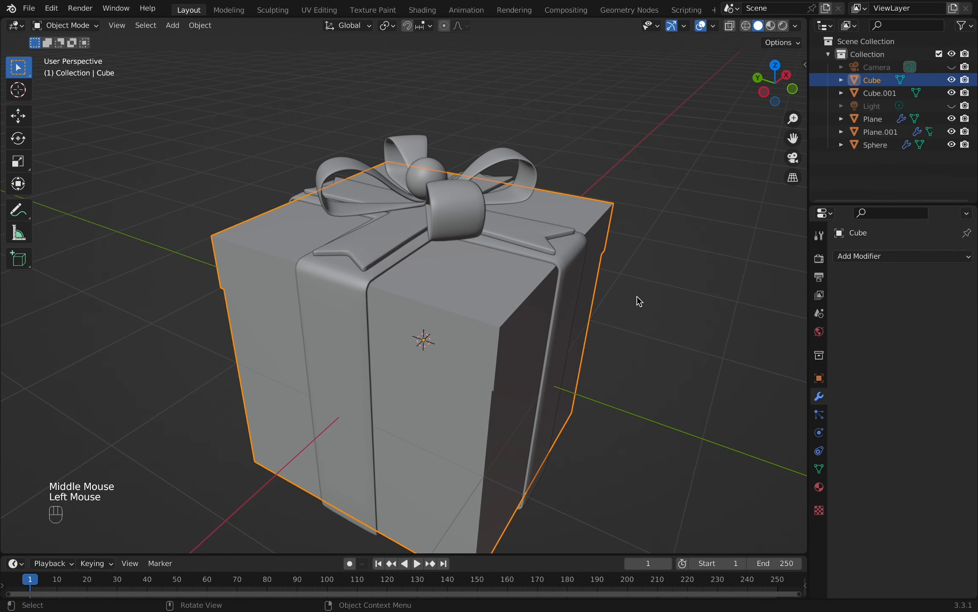
click(905, 256)
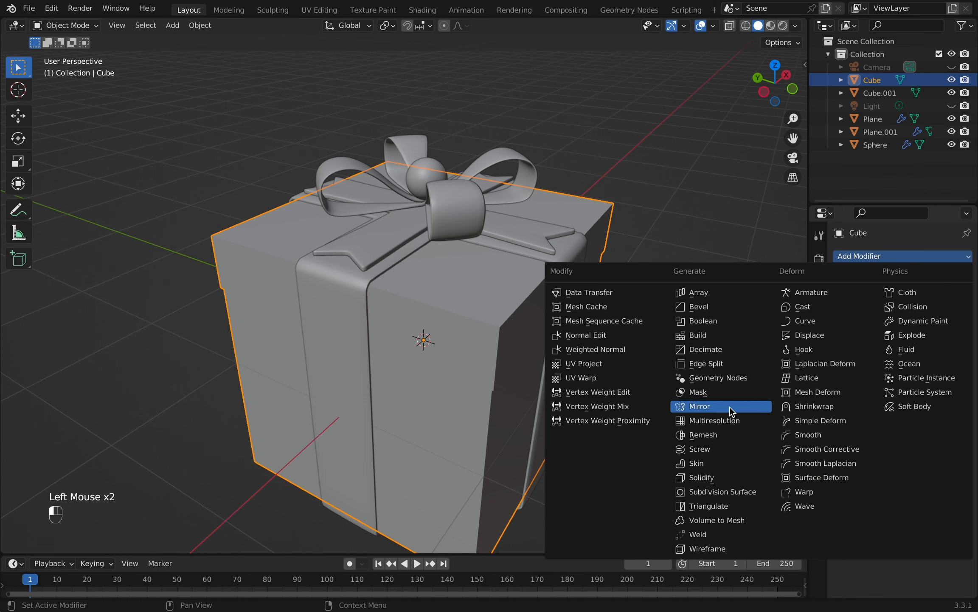
click(733, 312)
middle_drag(670, 365, 623, 337)
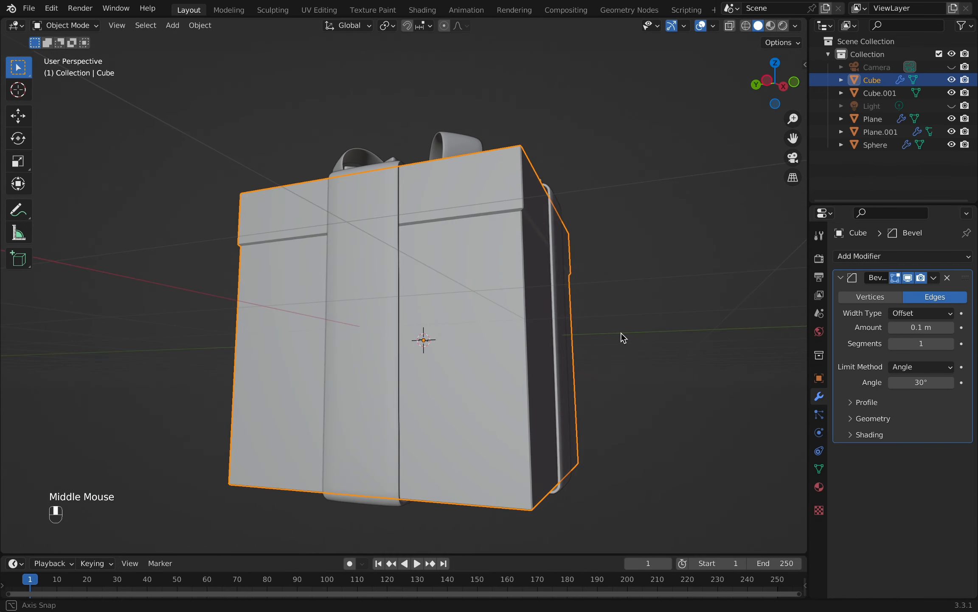
click(951, 343)
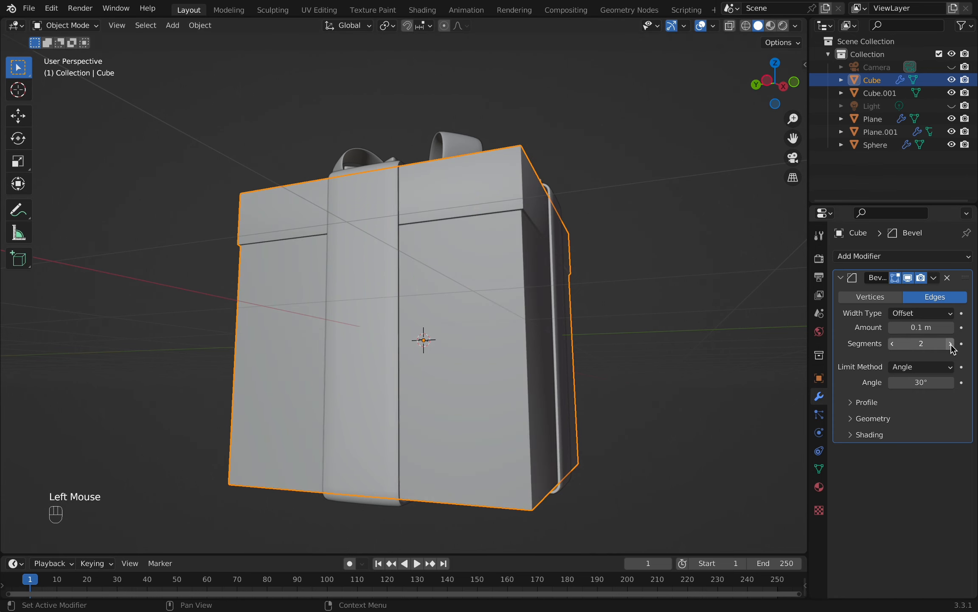
Shade the gift box smooth and enable Auto Smooth for its normals.
middle_drag(645, 359, 605, 401)
right_click(666, 278)
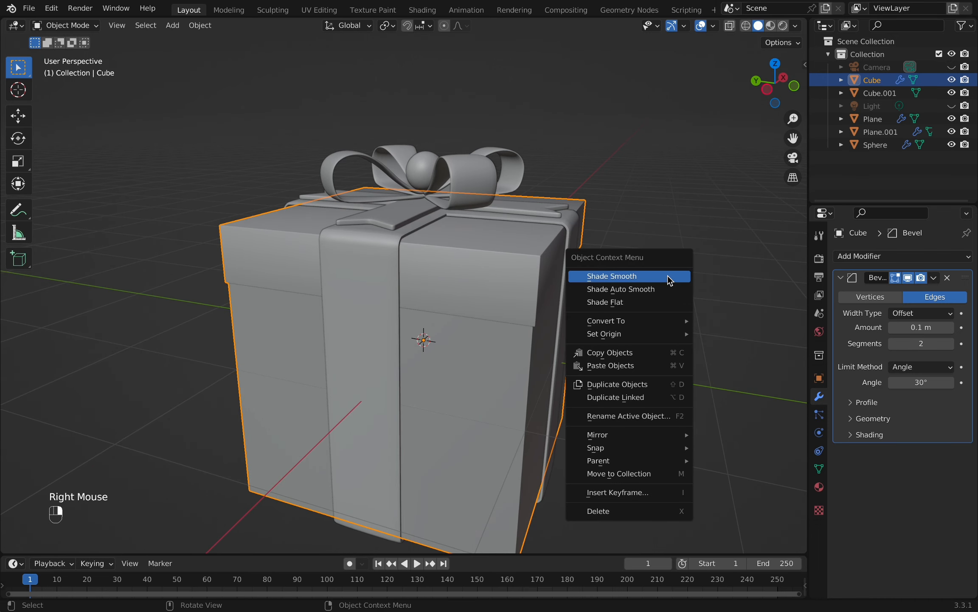
click(667, 274)
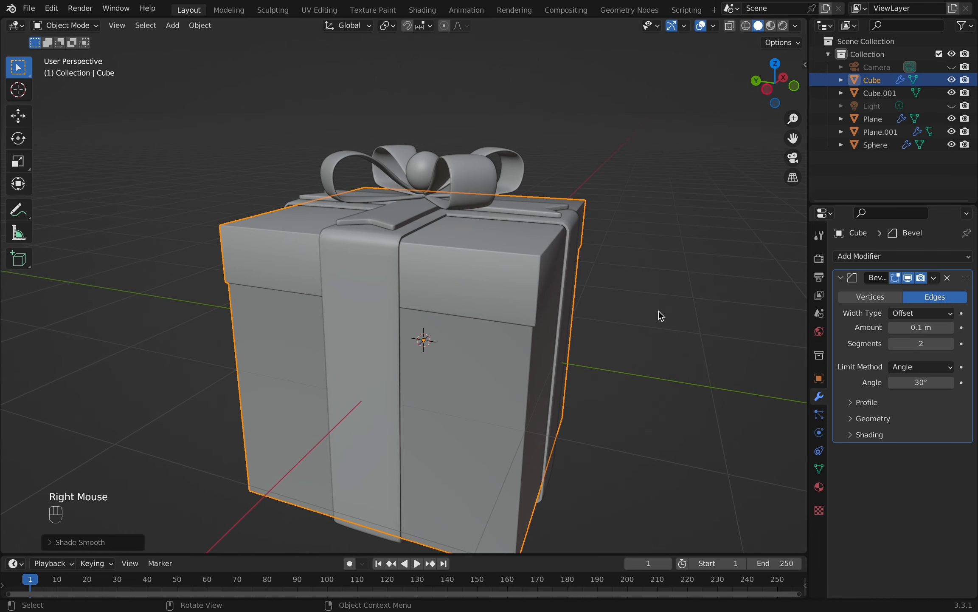
click(819, 468)
click(893, 542)
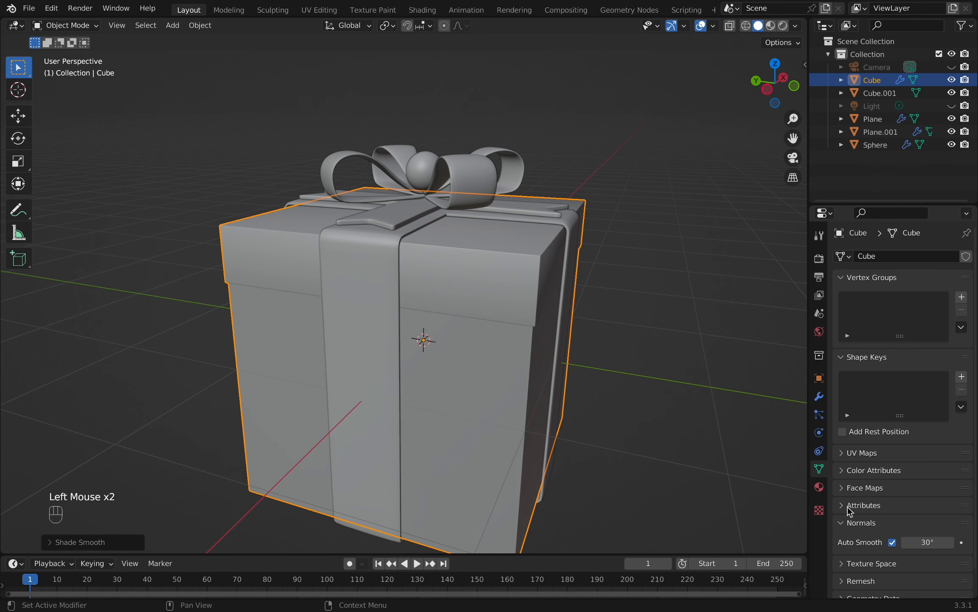
middle_drag(575, 411, 705, 395)
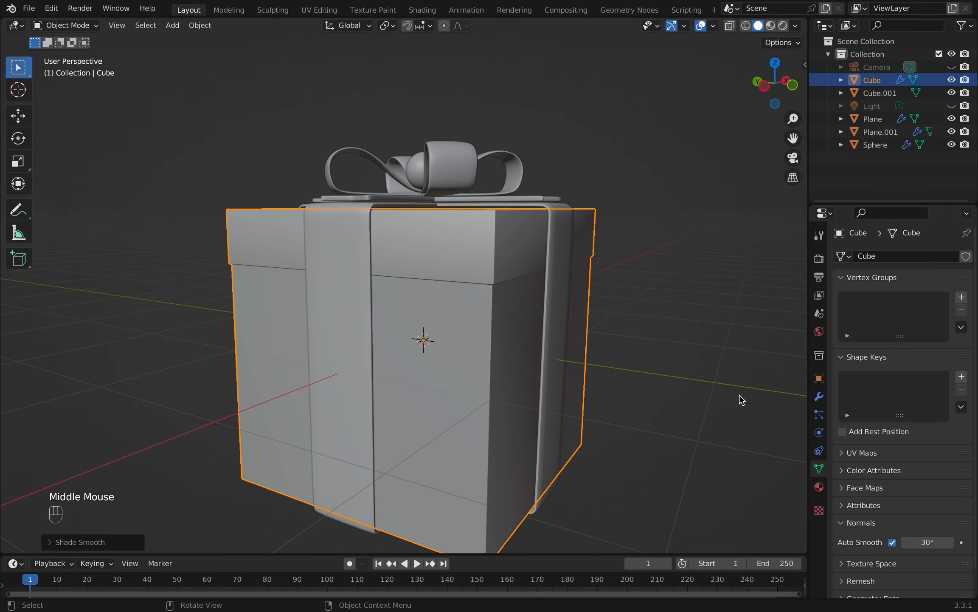
Enable Harden Normals in the shading options of the gift box's Bevel modifier.
click(819, 396)
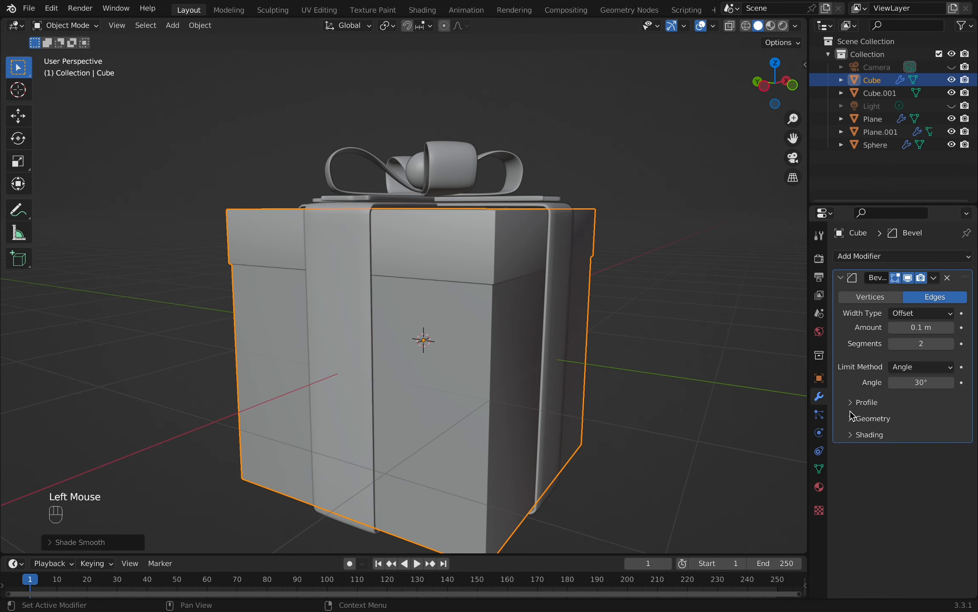
click(857, 437)
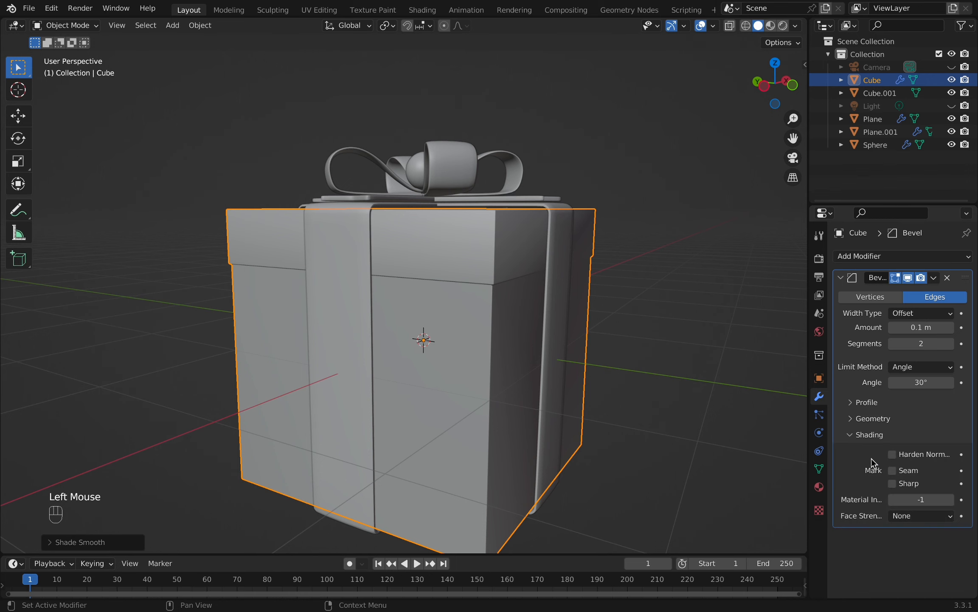
click(893, 457)
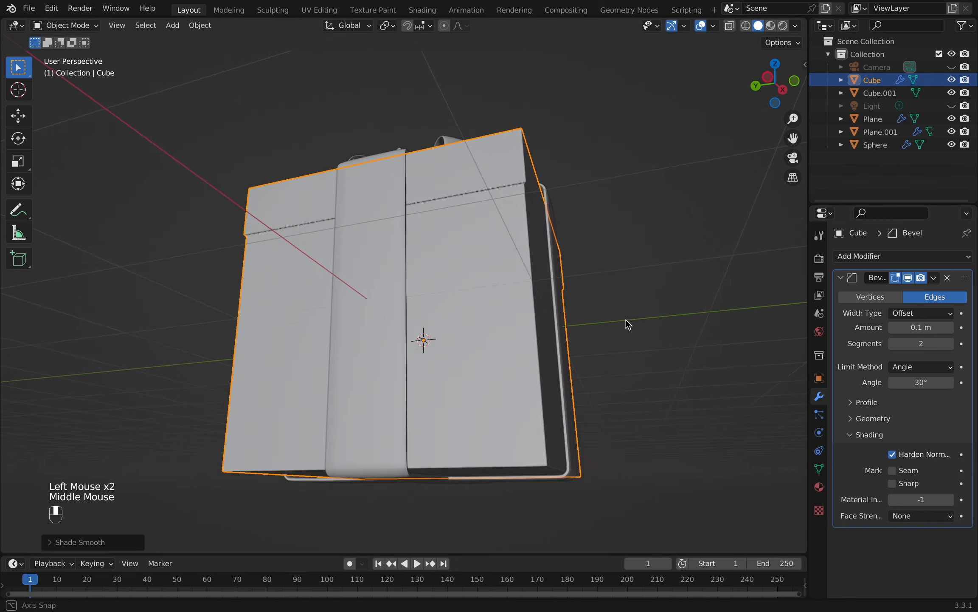